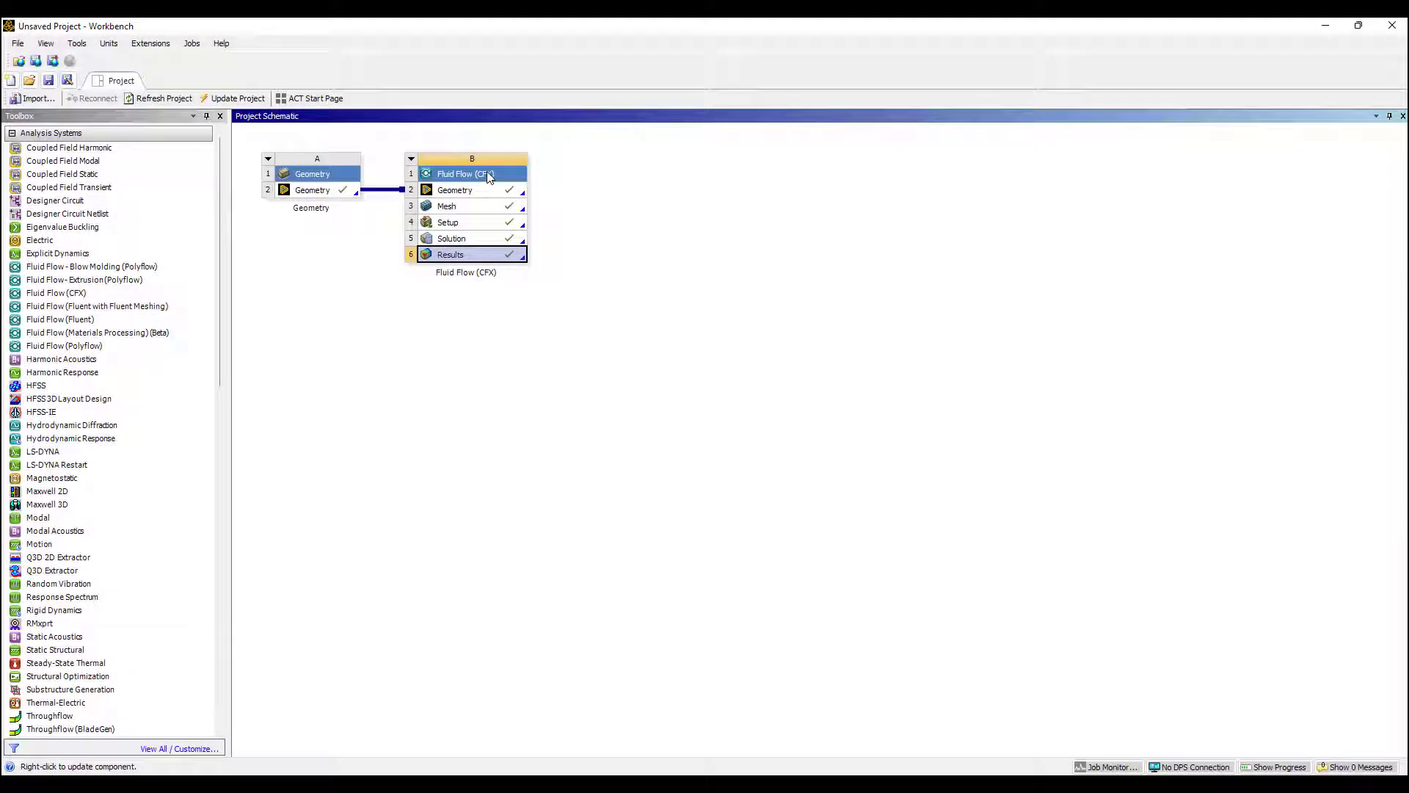
- Duplicate Fluid Flow (CFX) keeping upstream connections, place it right of B, and link B5 Solution to C5
right_click(490, 176)
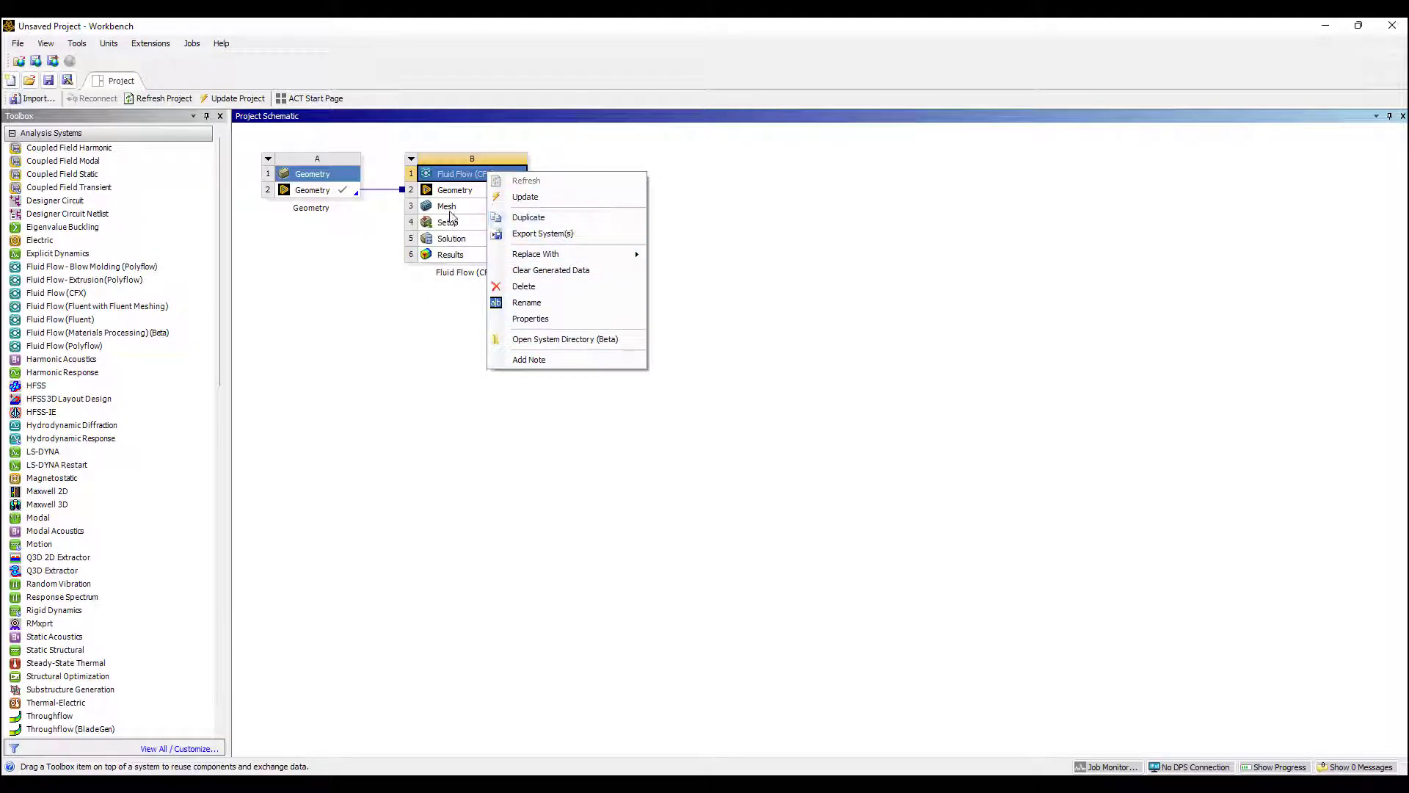
left_click(540, 218)
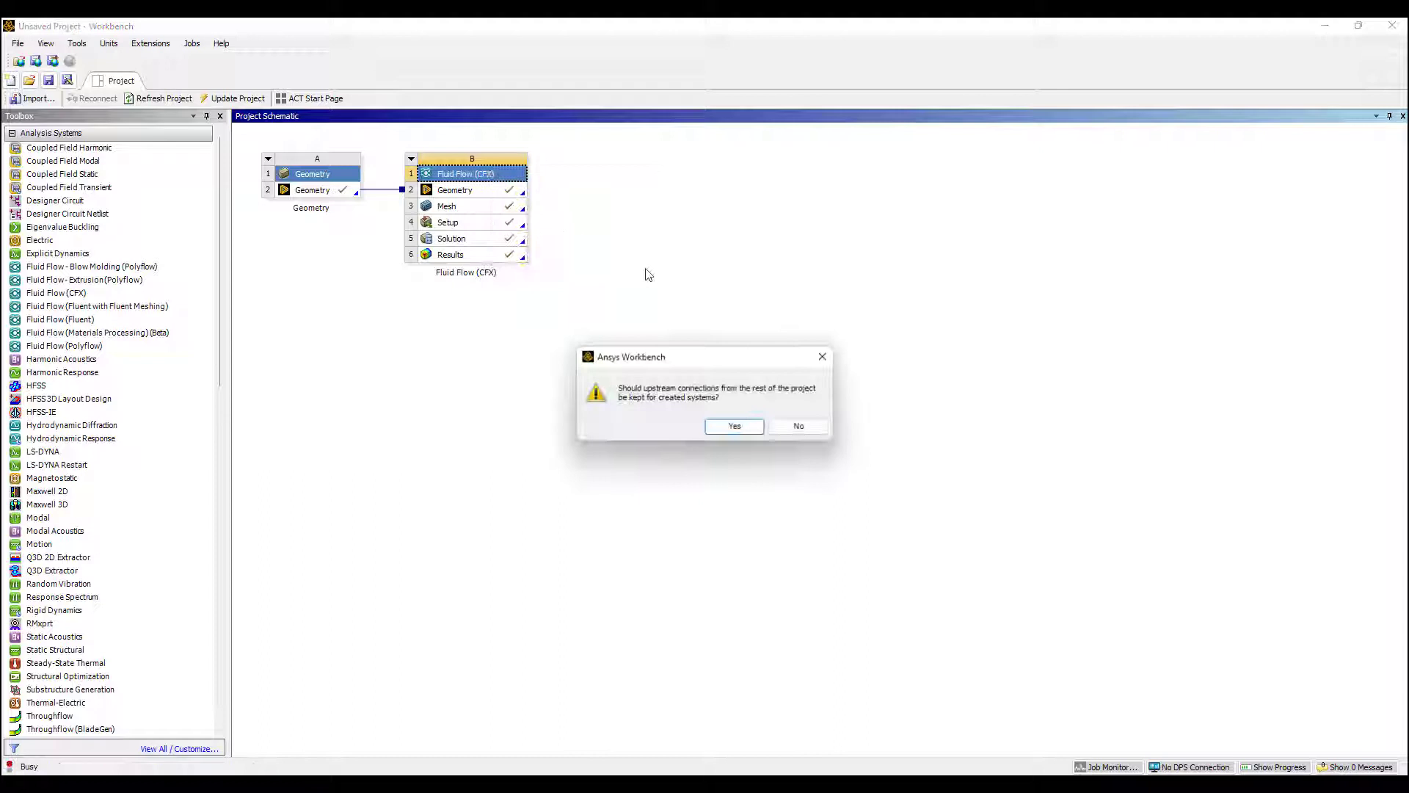
left_click(733, 428)
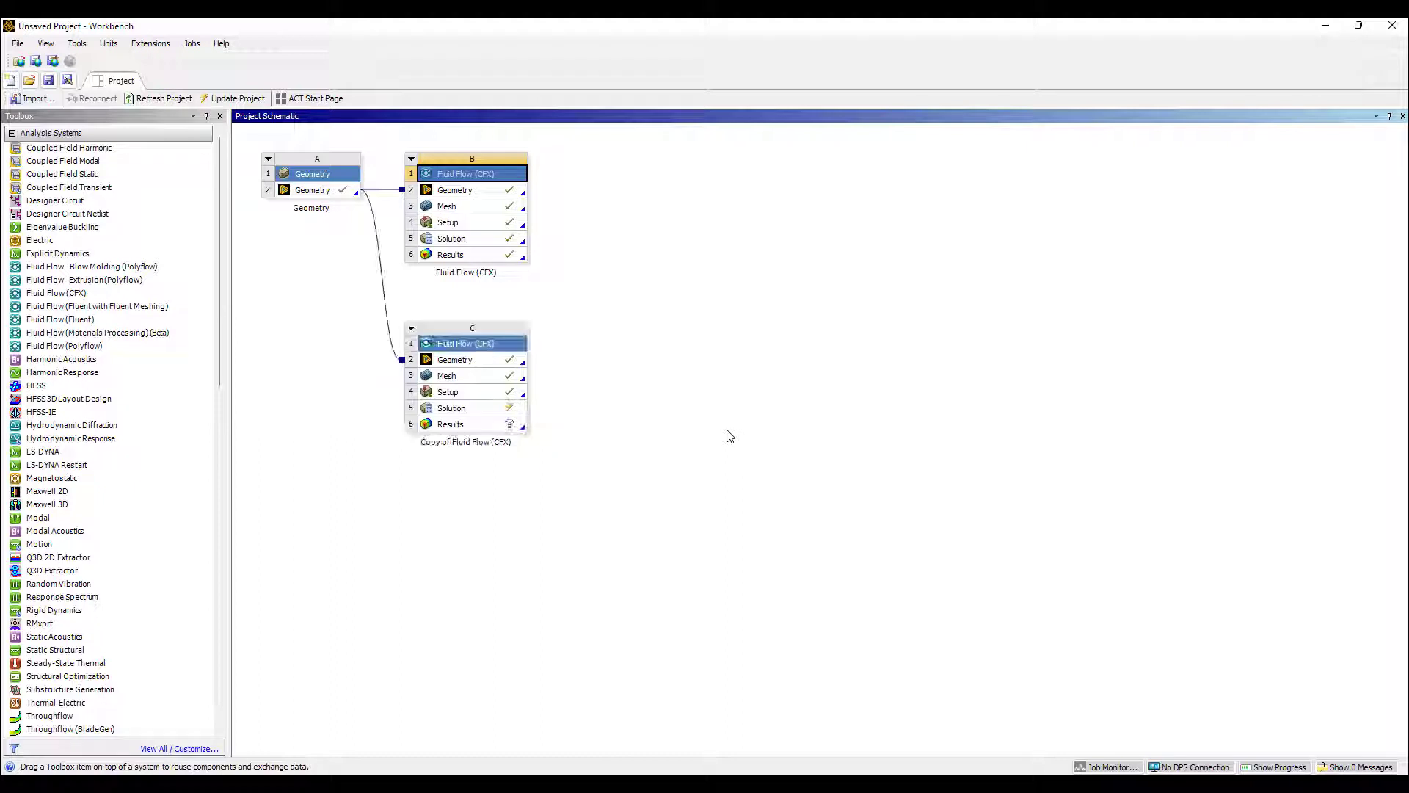
left_click_drag(441, 343, 613, 203)
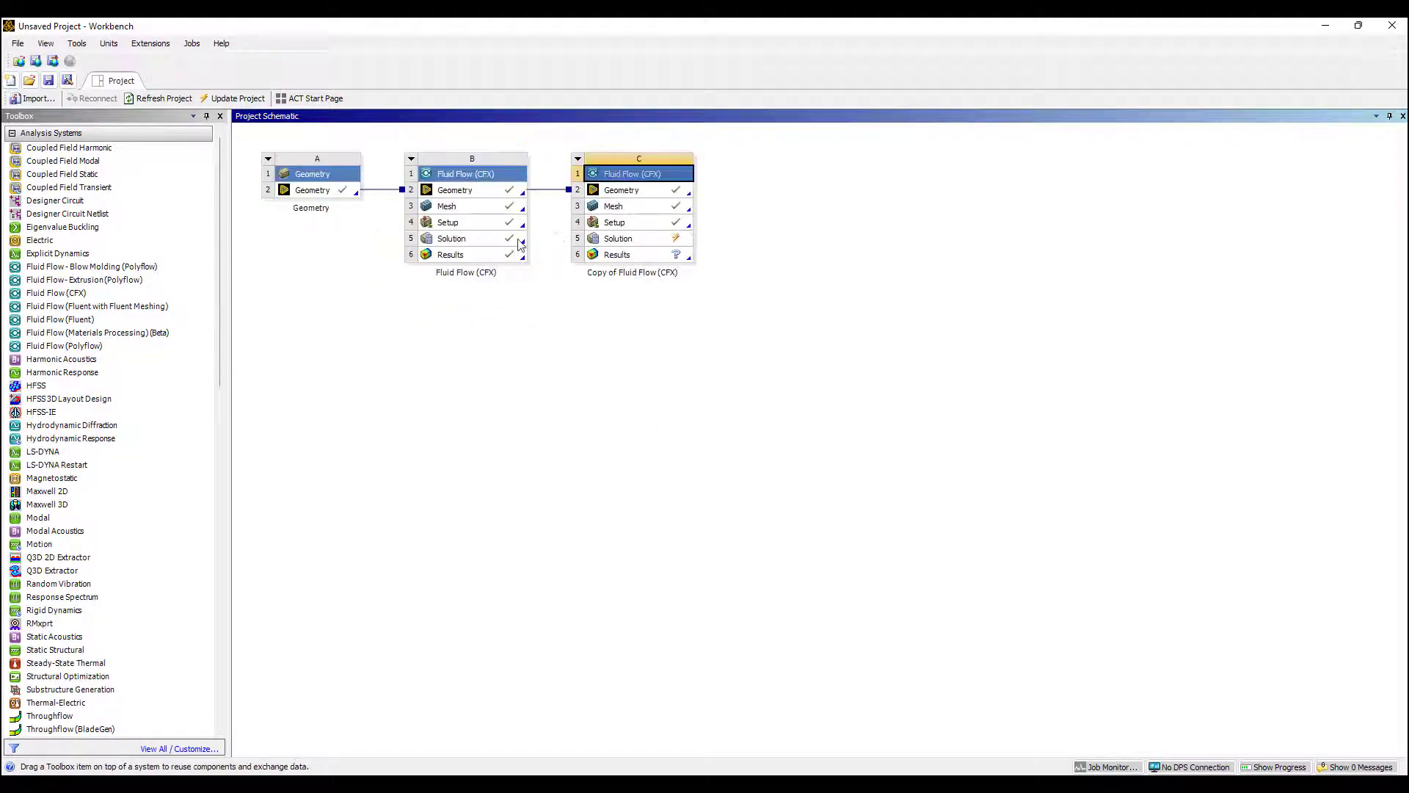
left_click_drag(520, 244, 618, 240)
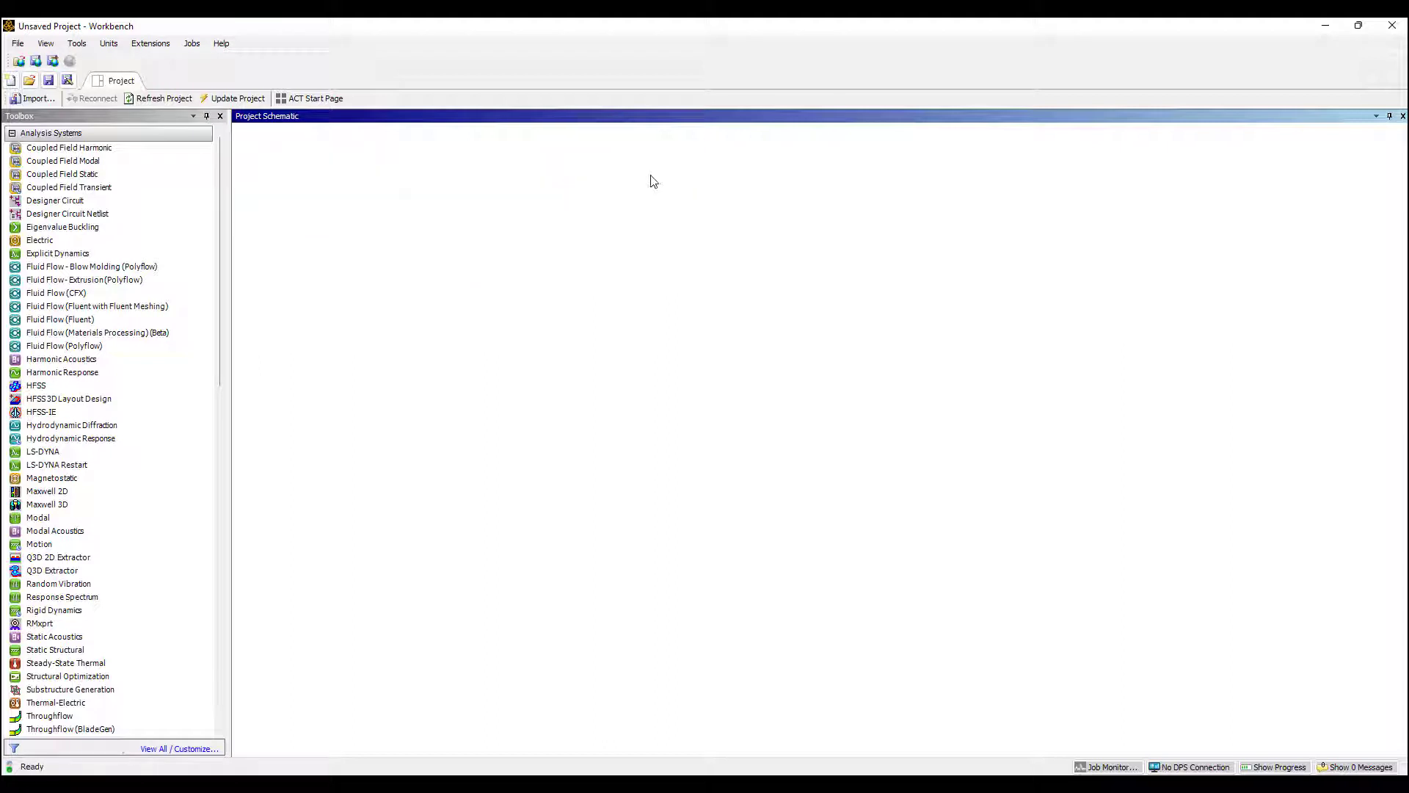
- Rename the copy 'Fluid Flow (CFX) Valve Motion' and launch CFX-Pre from its Setup (C4)
double_click(652, 176)
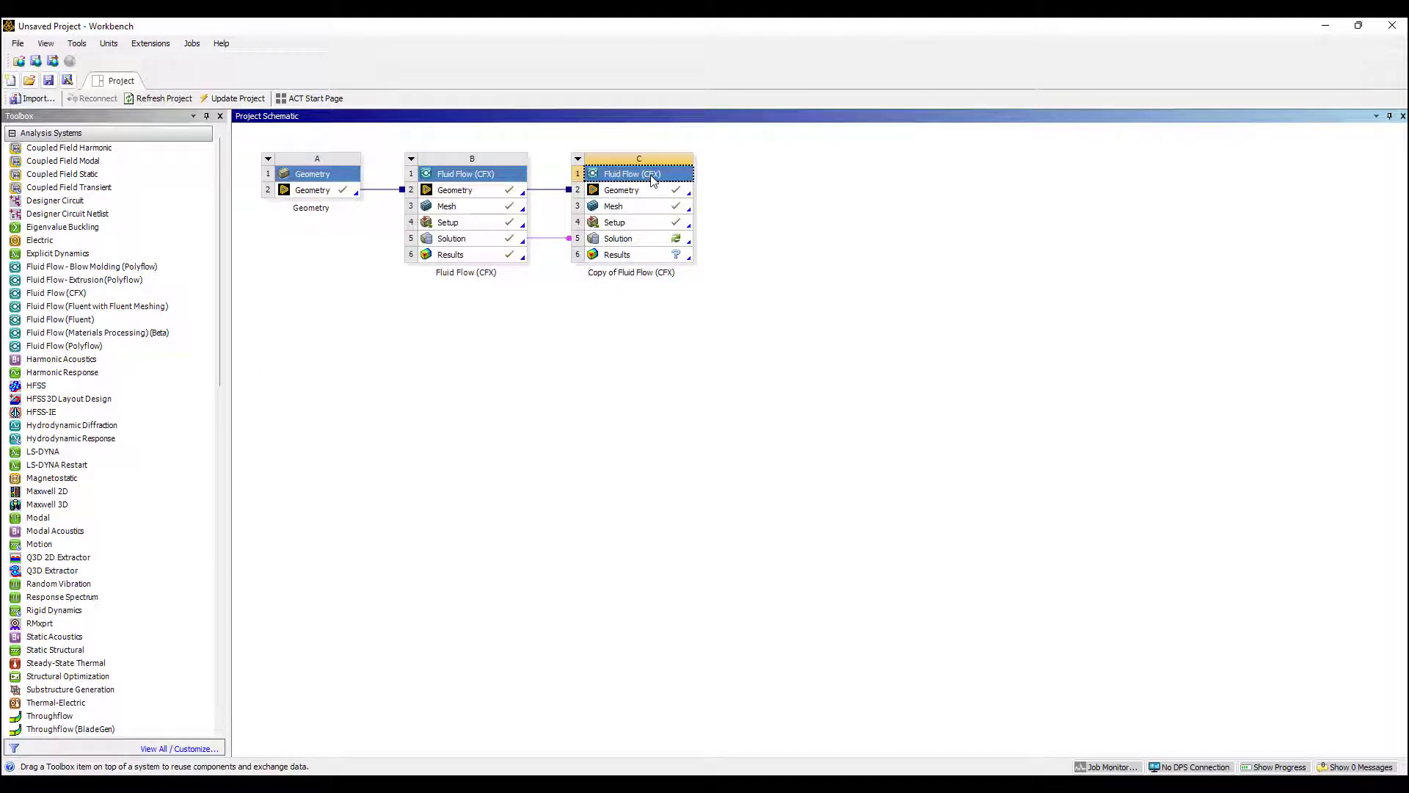
key("Delete")
type("Valve Motion")
key("Return")
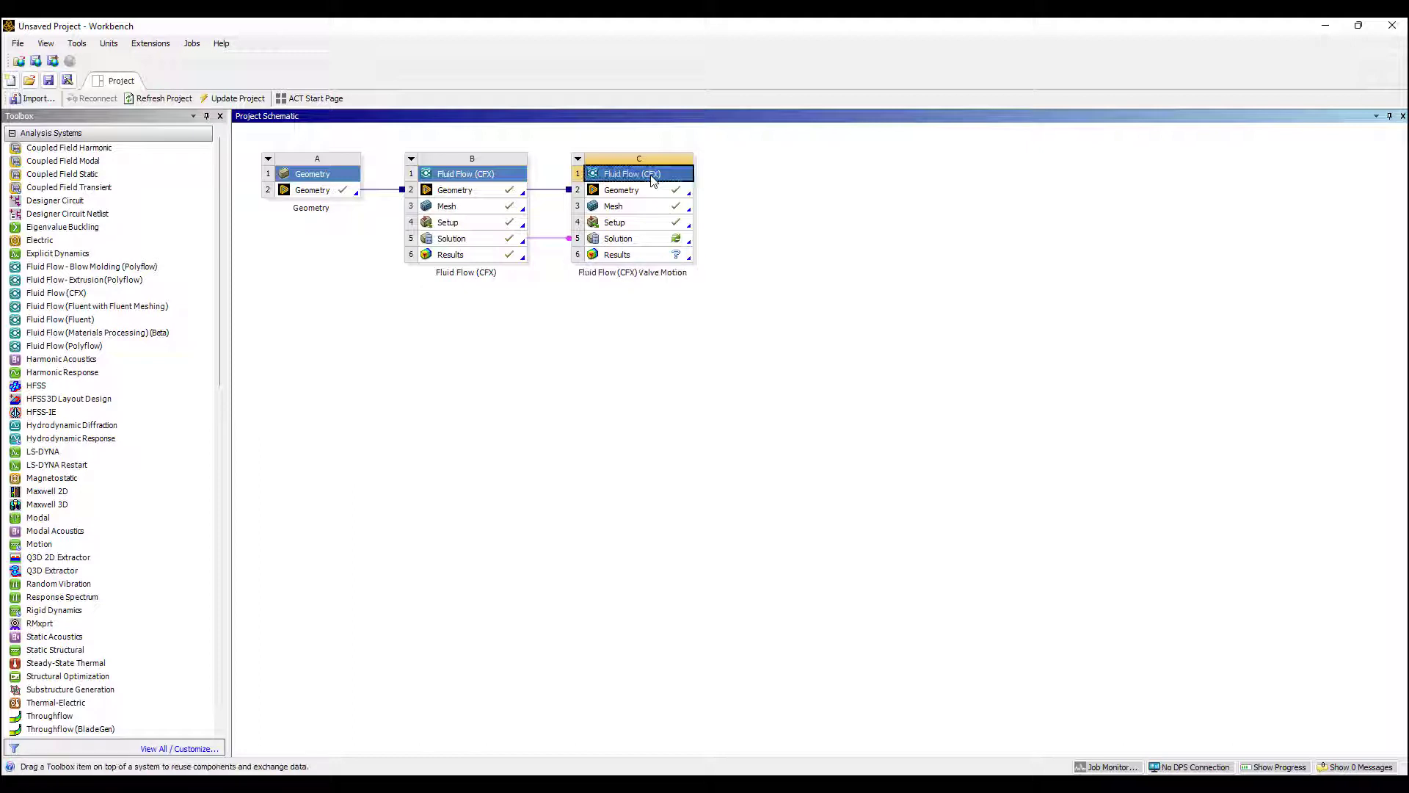
double_click(641, 224)
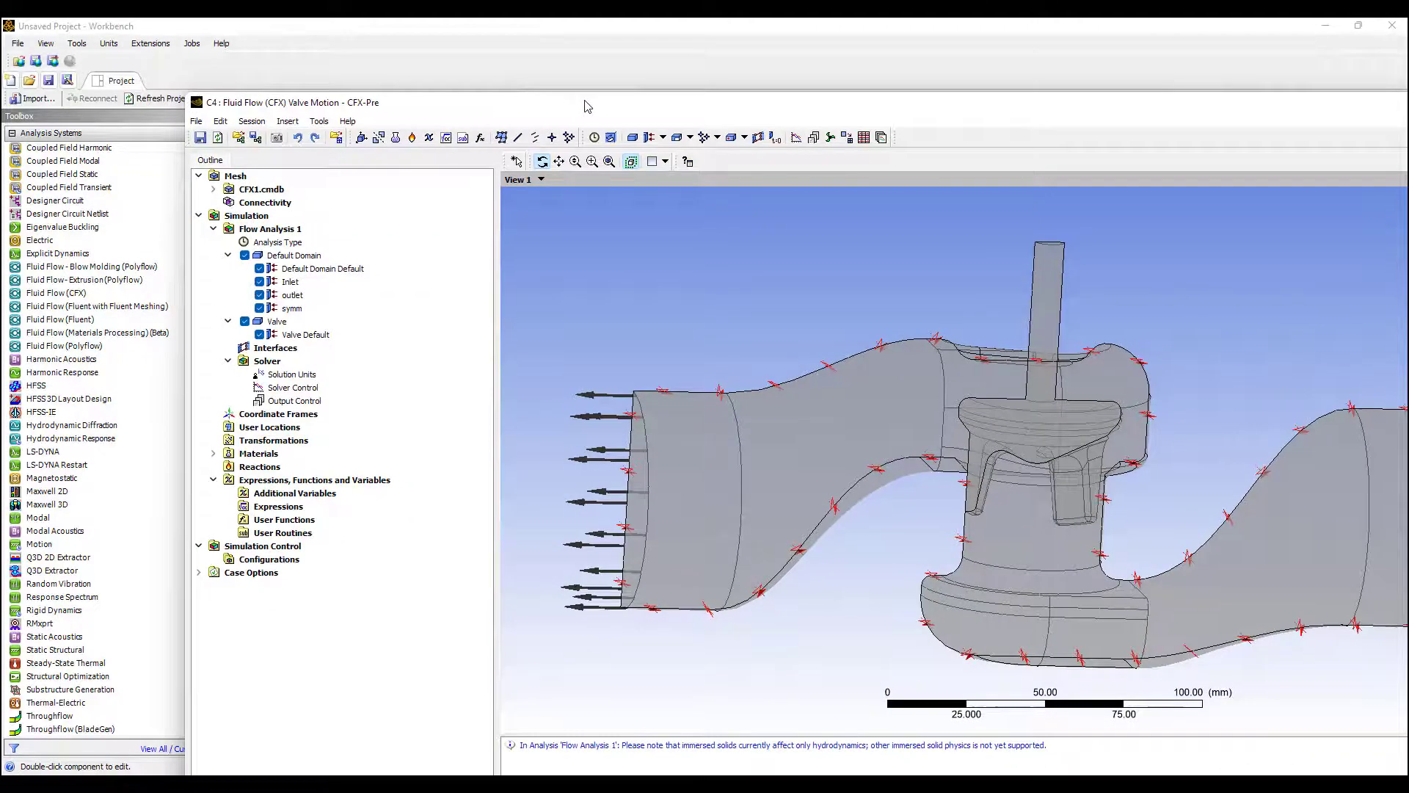
- Set the Inlet boundary's Mass And Momentum option to Total Pressure (stable)
double_click(587, 107)
mouse_move(1007, 421)
left_mouse_down()
mouse_move(742, 425)
mouse_move(1047, 390)
mouse_move(1012, 397)
left_mouse_up()
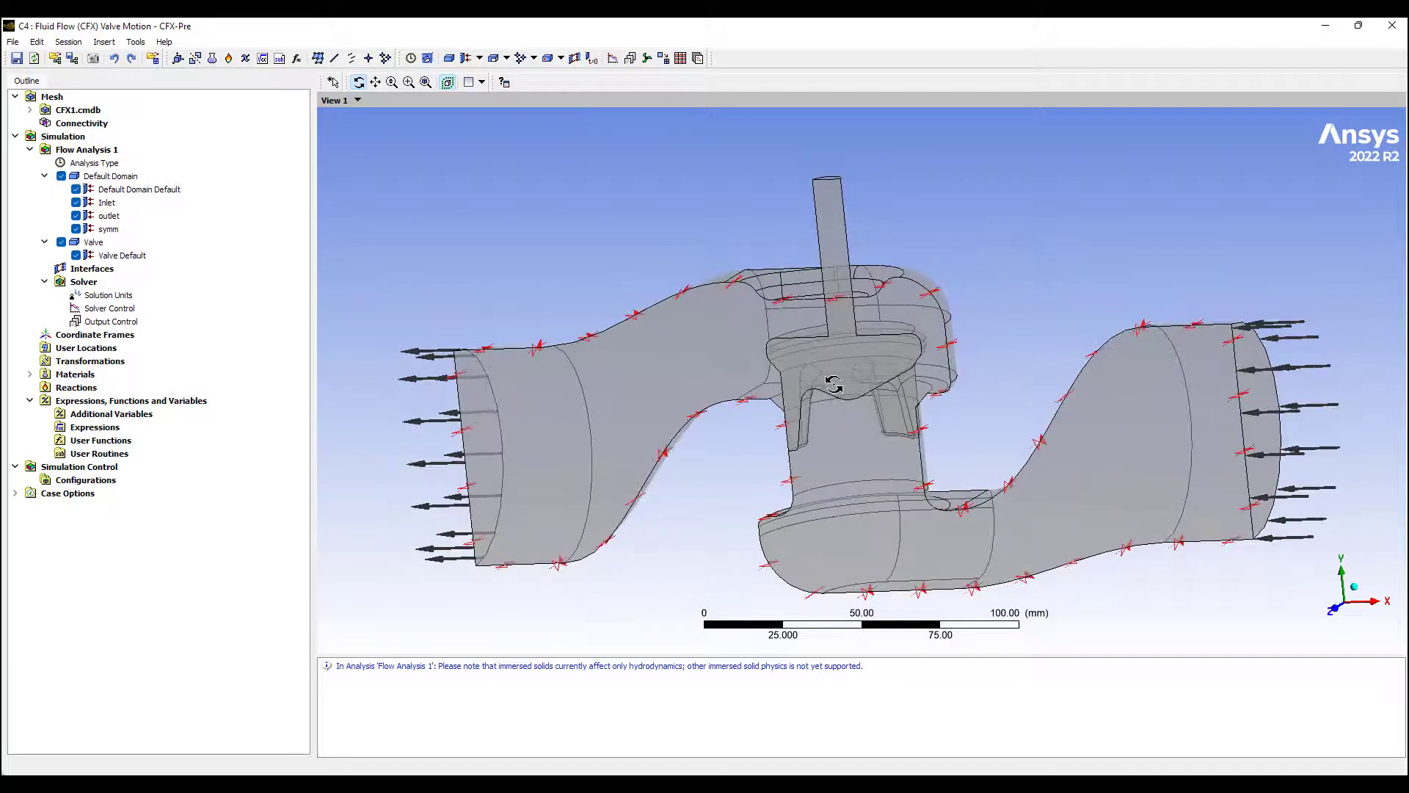
left_click_drag(886, 384, 926, 367)
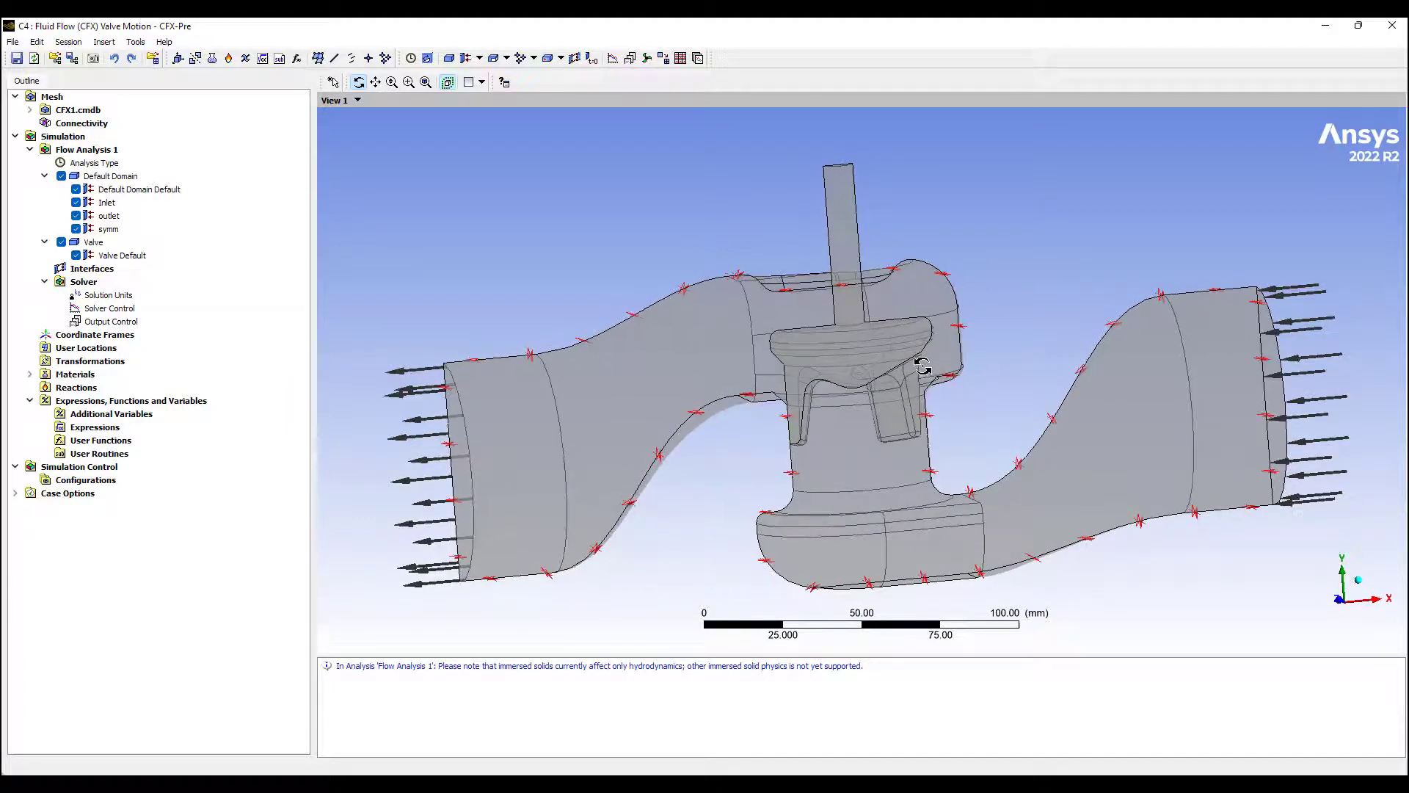
double_click(107, 204)
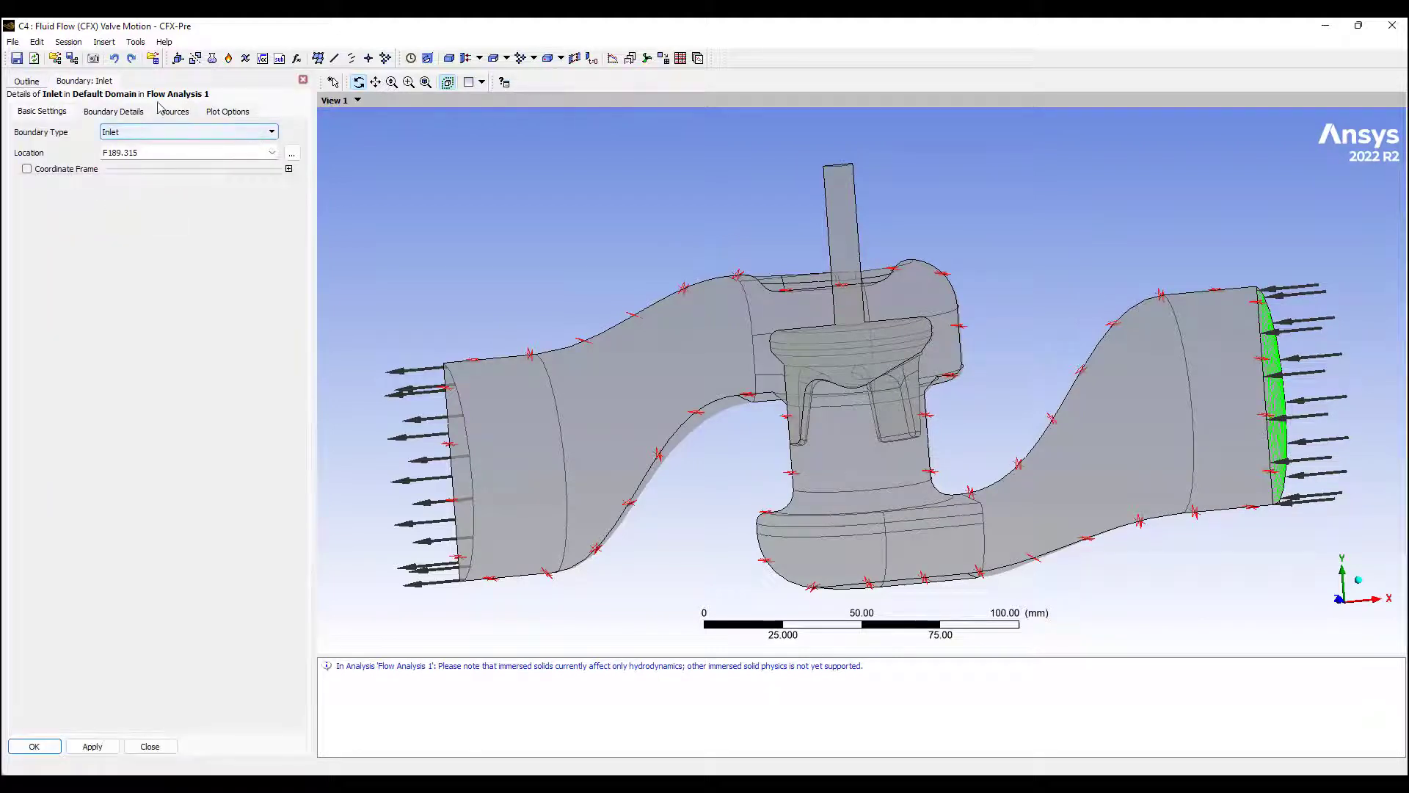
left_click(123, 112)
left_click(224, 184)
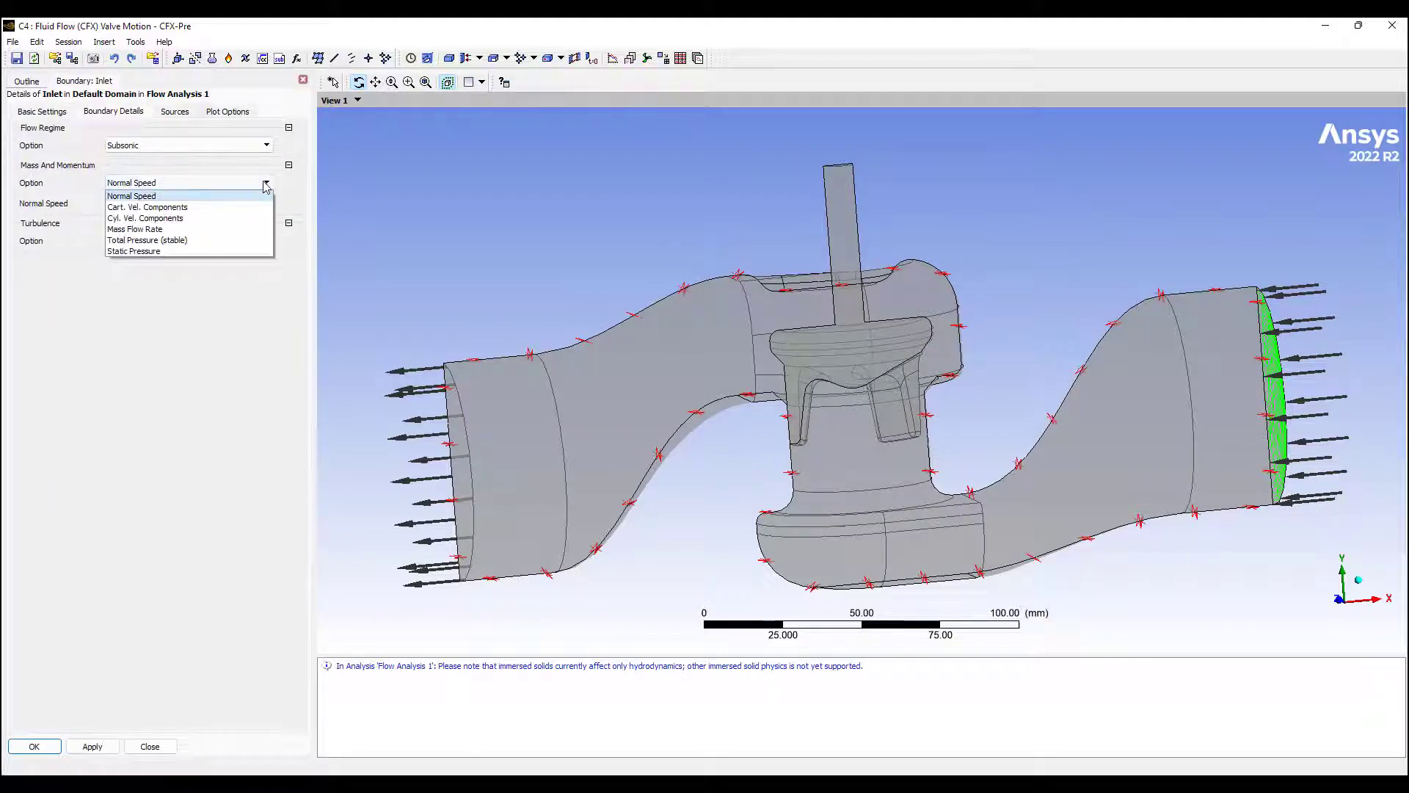
left_click(204, 241)
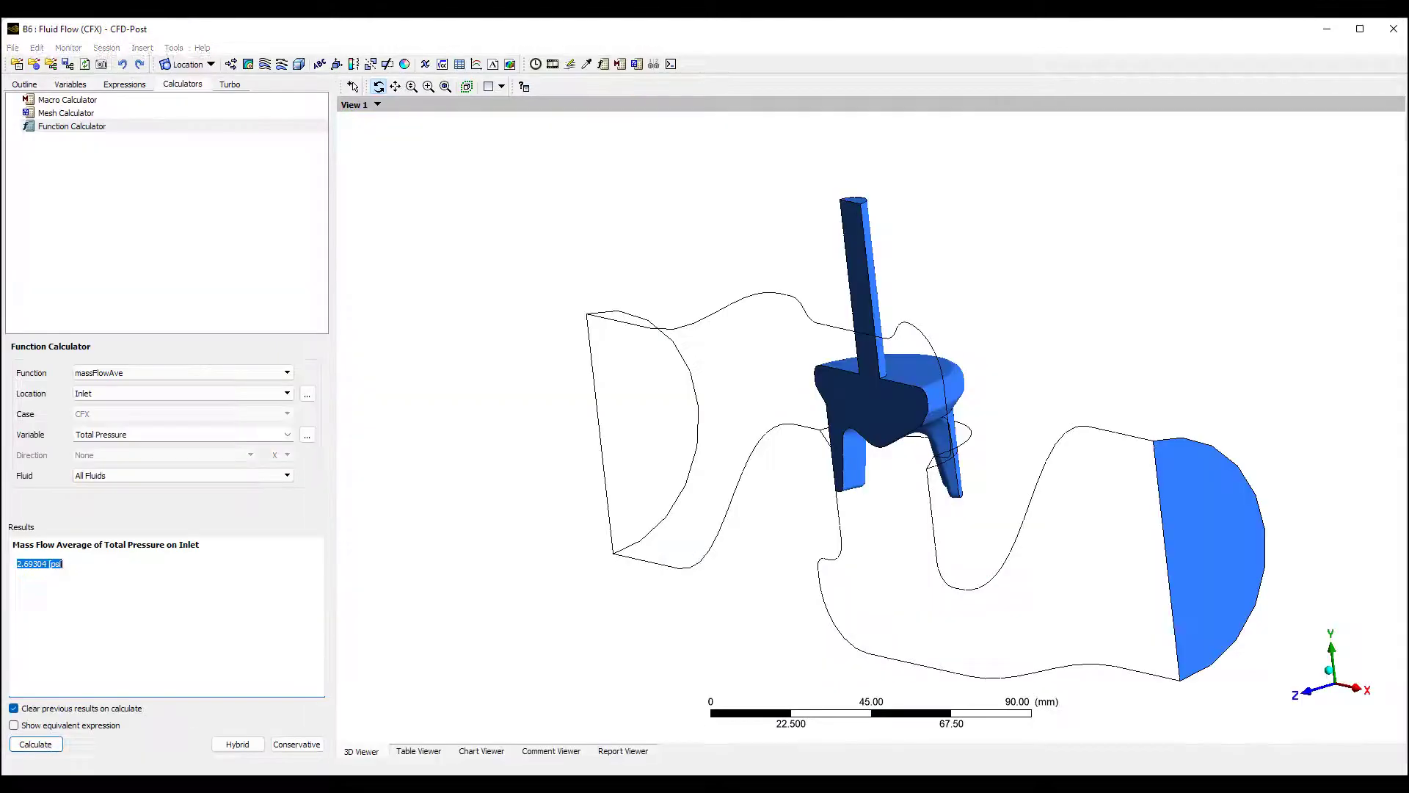
- Copy the 2.69304 psi inlet total pressure from the Function Calculator, then minimize CFD-Post
left_click(45, 564)
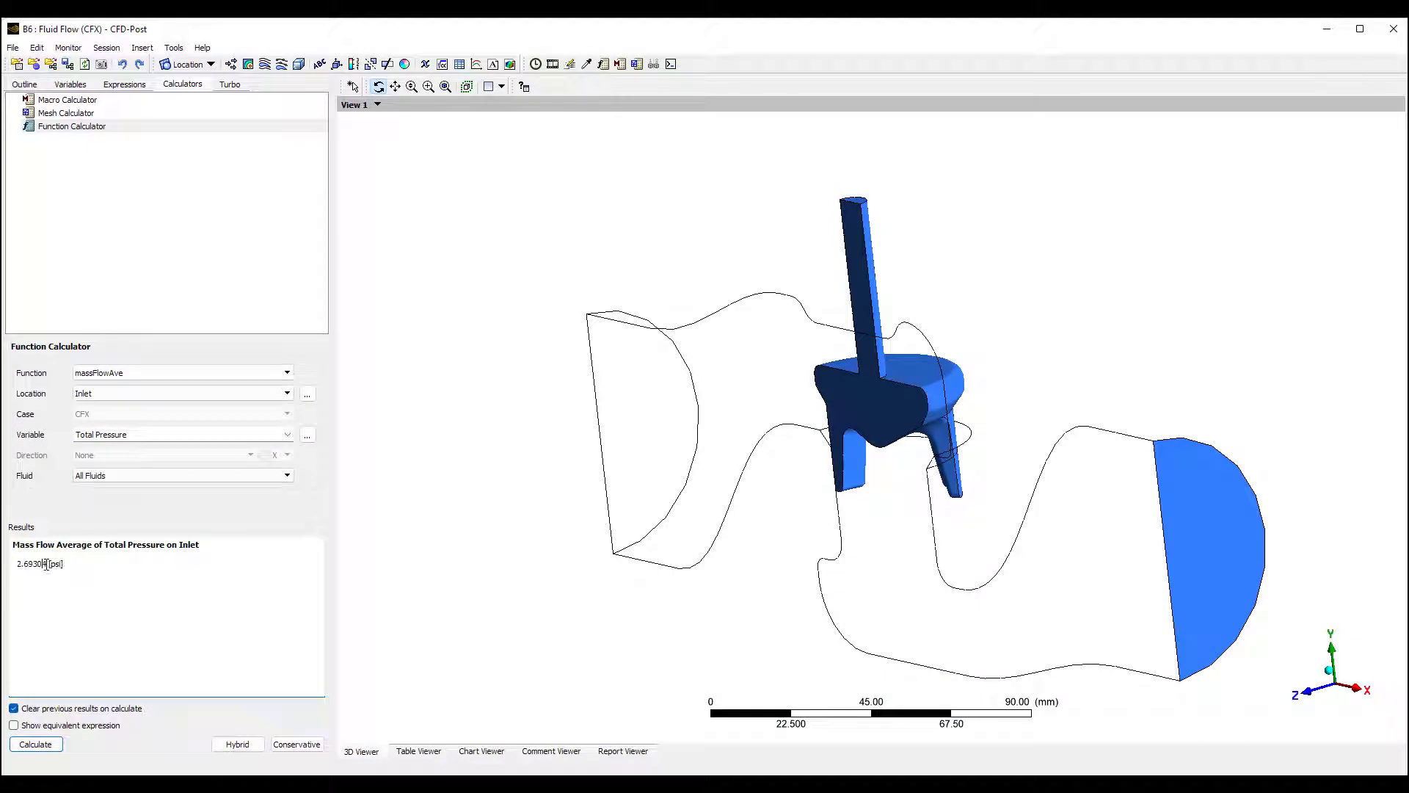
left_click_drag(44, 564, 12, 563)
right_click(31, 566)
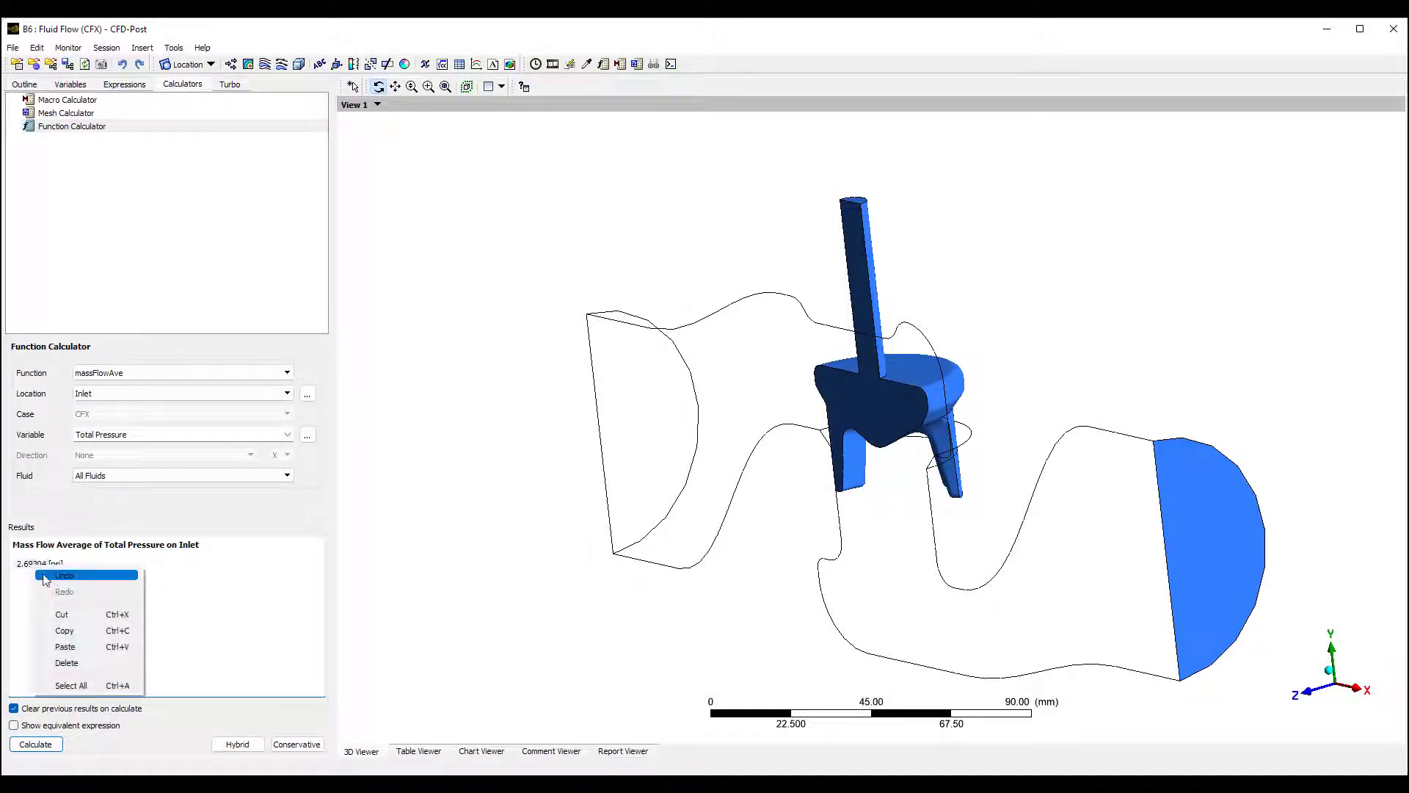
left_click(74, 634)
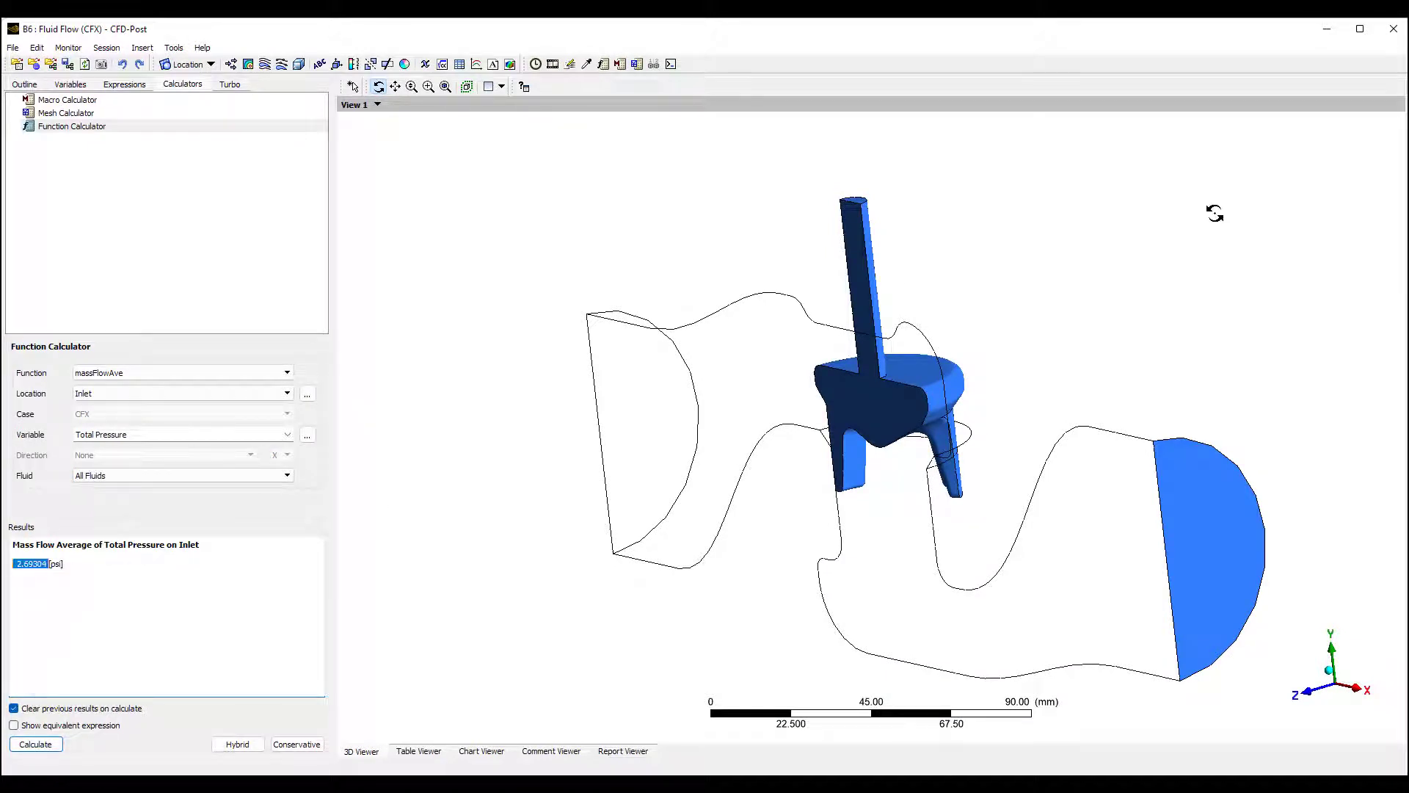
left_click(1330, 29)
- Paste 2.69304 psi as the Inlet relative pressure and accept the boundary settings
left_click(161, 206)
right_click(163, 204)
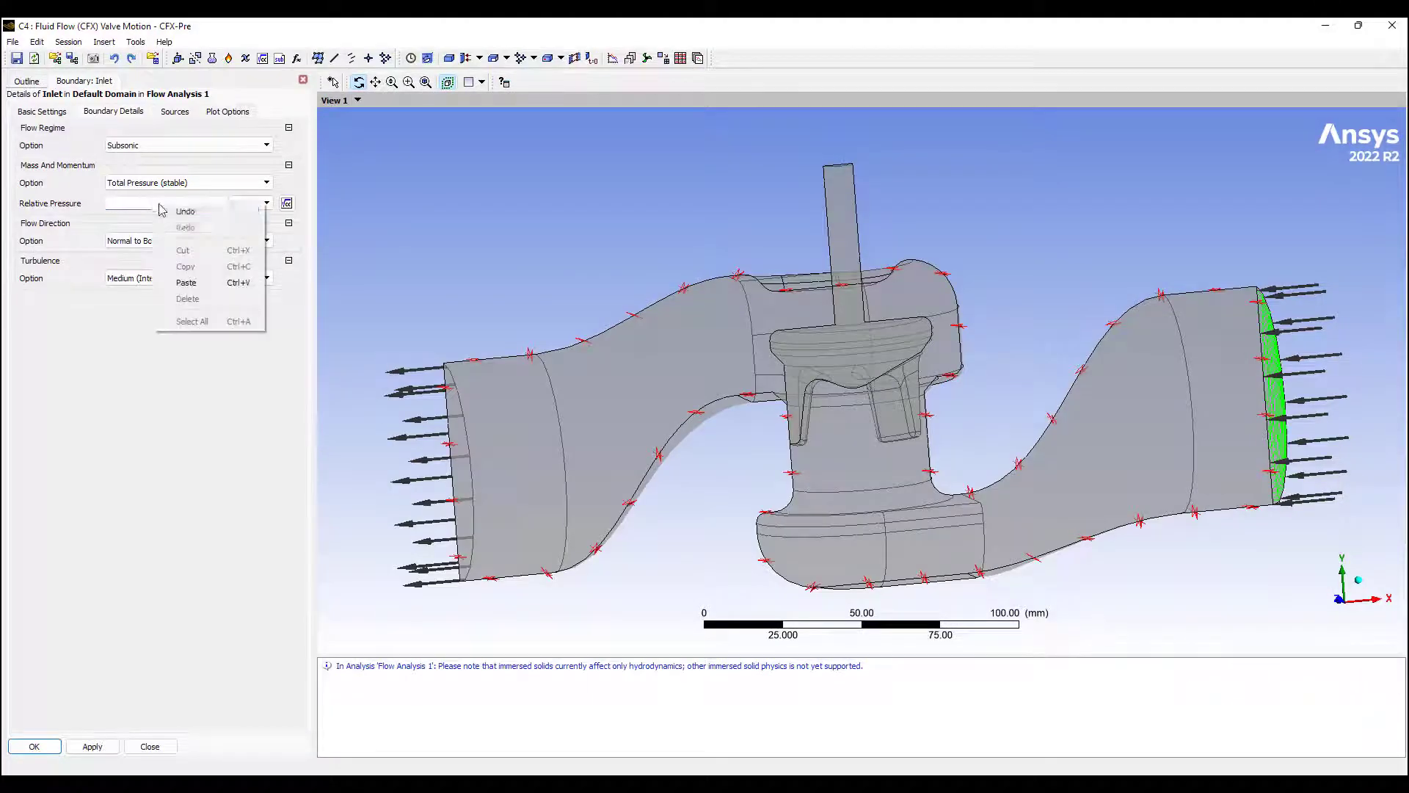
left_click(194, 280)
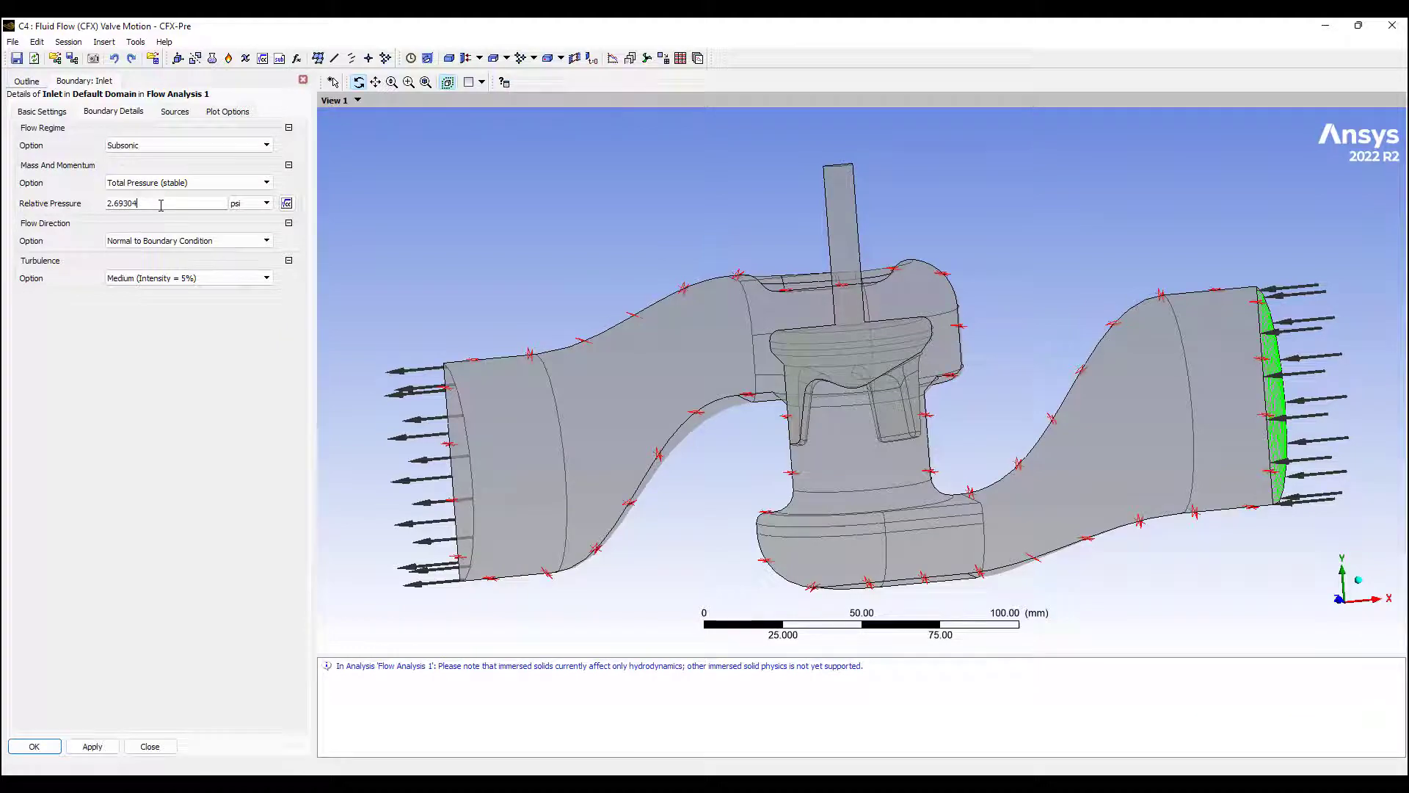
key("alt+Tab")
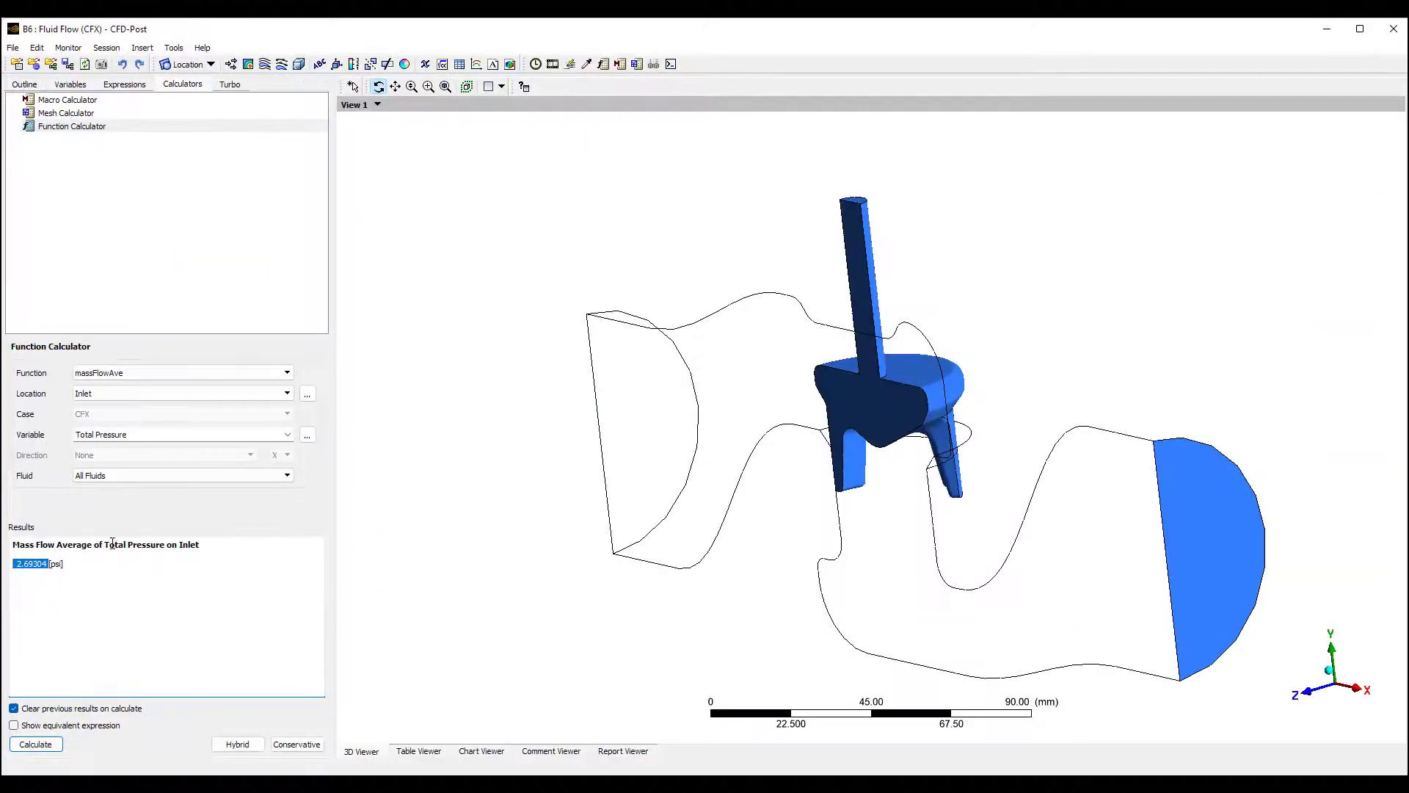
key("alt+Tab")
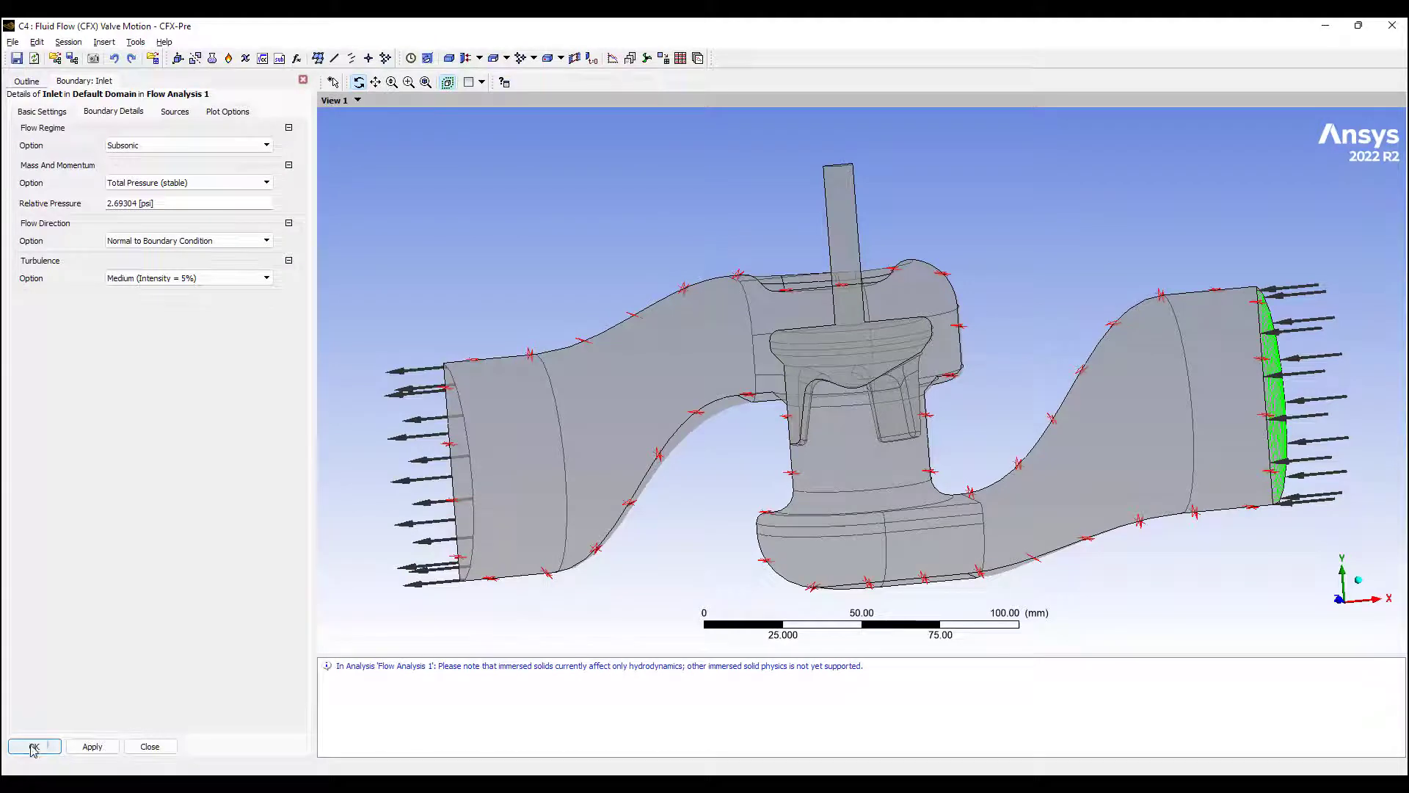
left_click(34, 747)
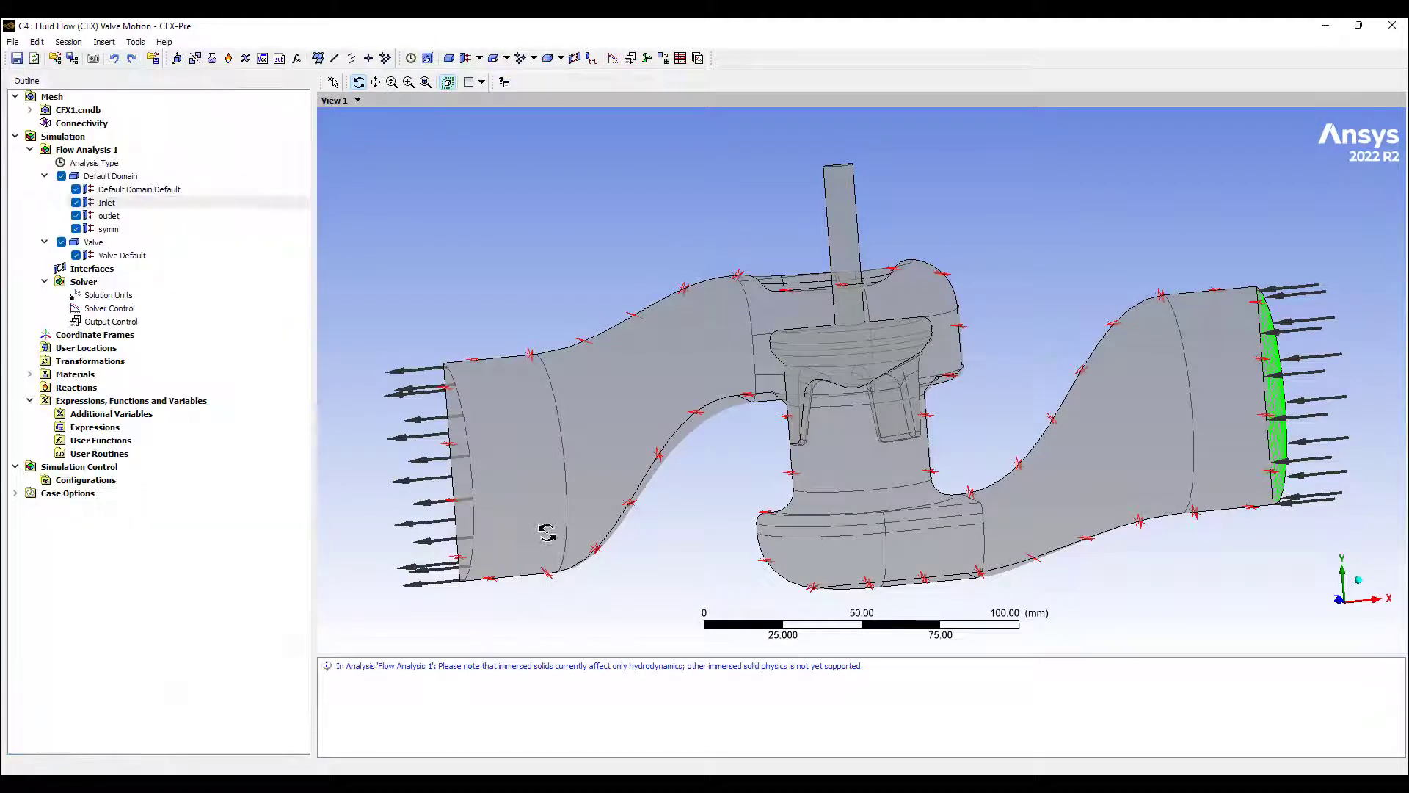
left_click_drag(891, 385, 932, 386)
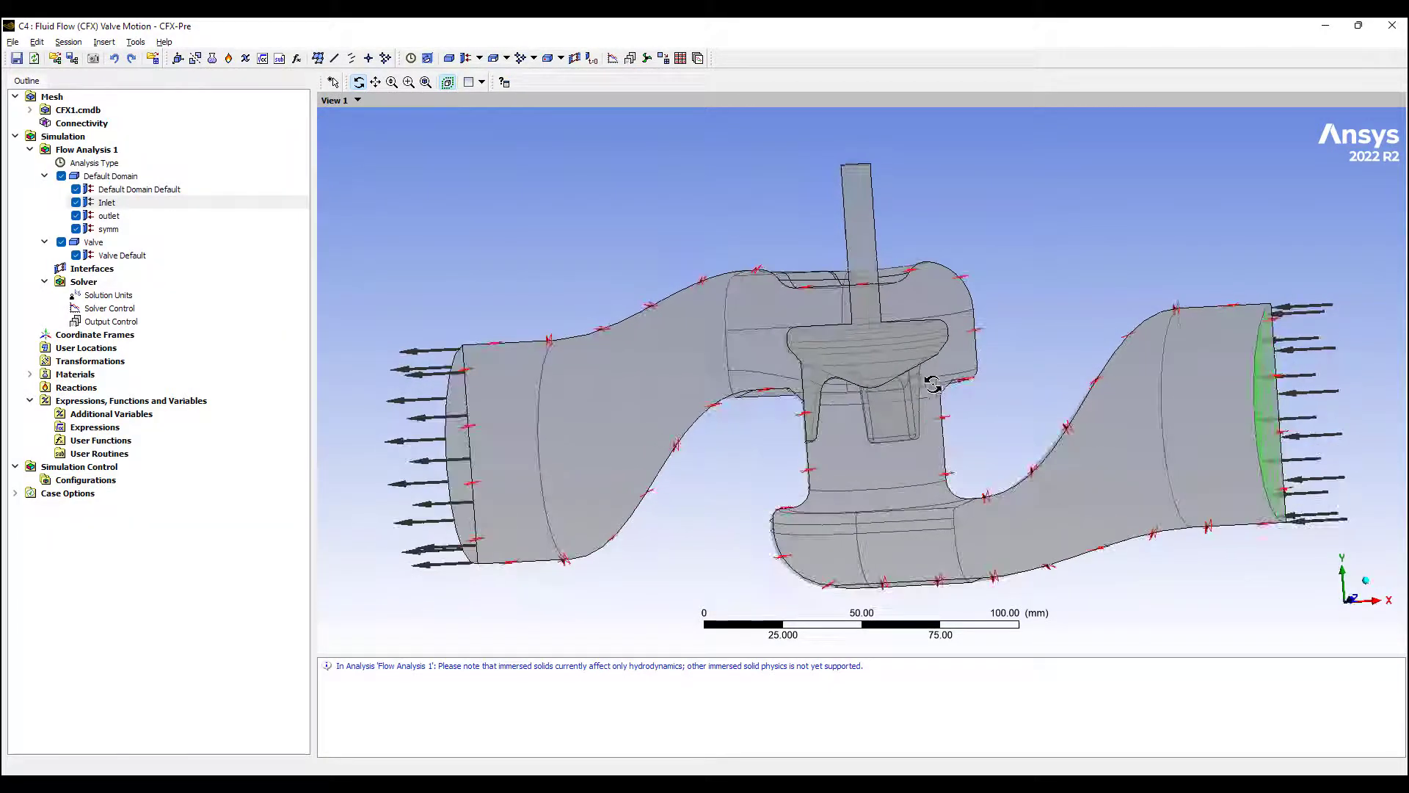
- Try Specified Displacement for the Valve domain motion, then settle on Speed and Direction
double_click(90, 243)
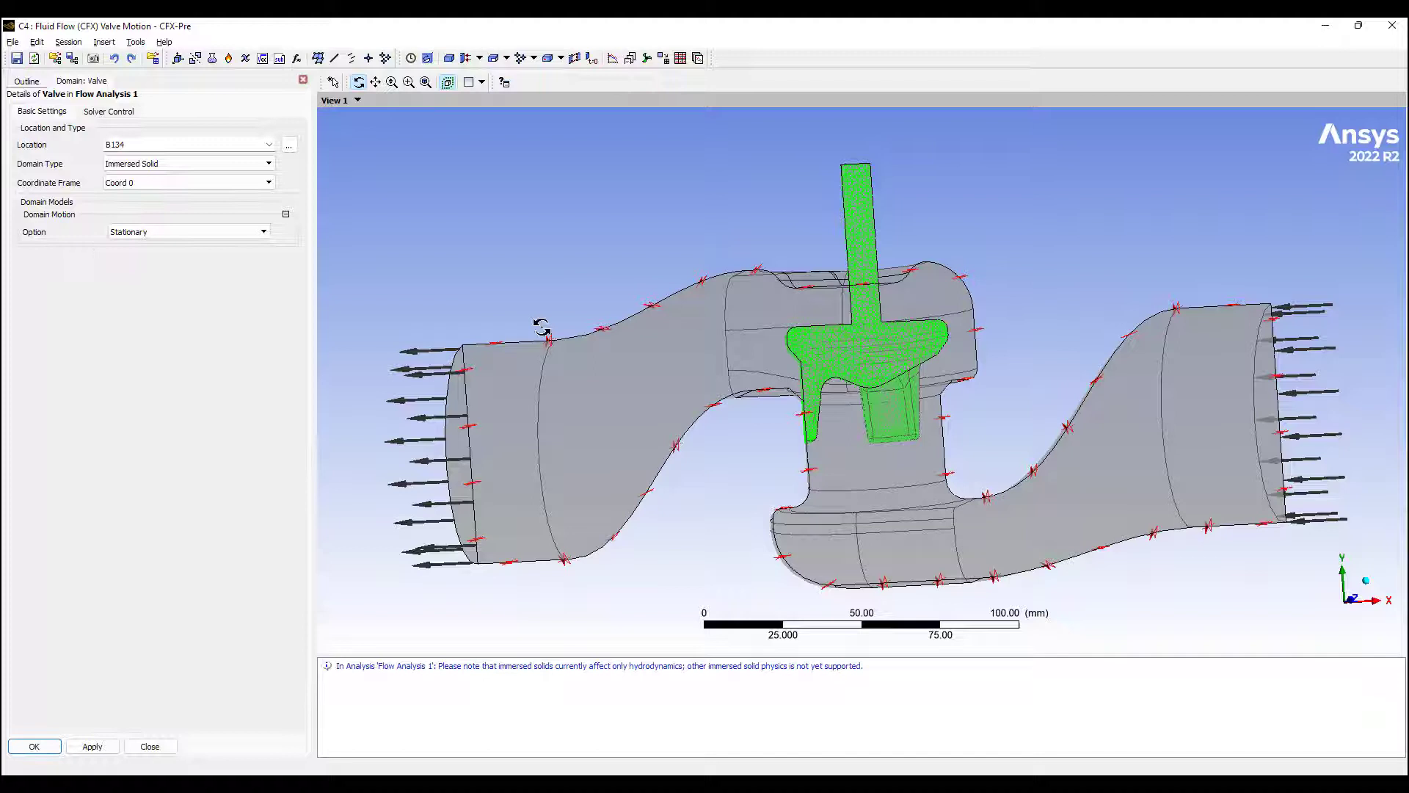
left_click(248, 231)
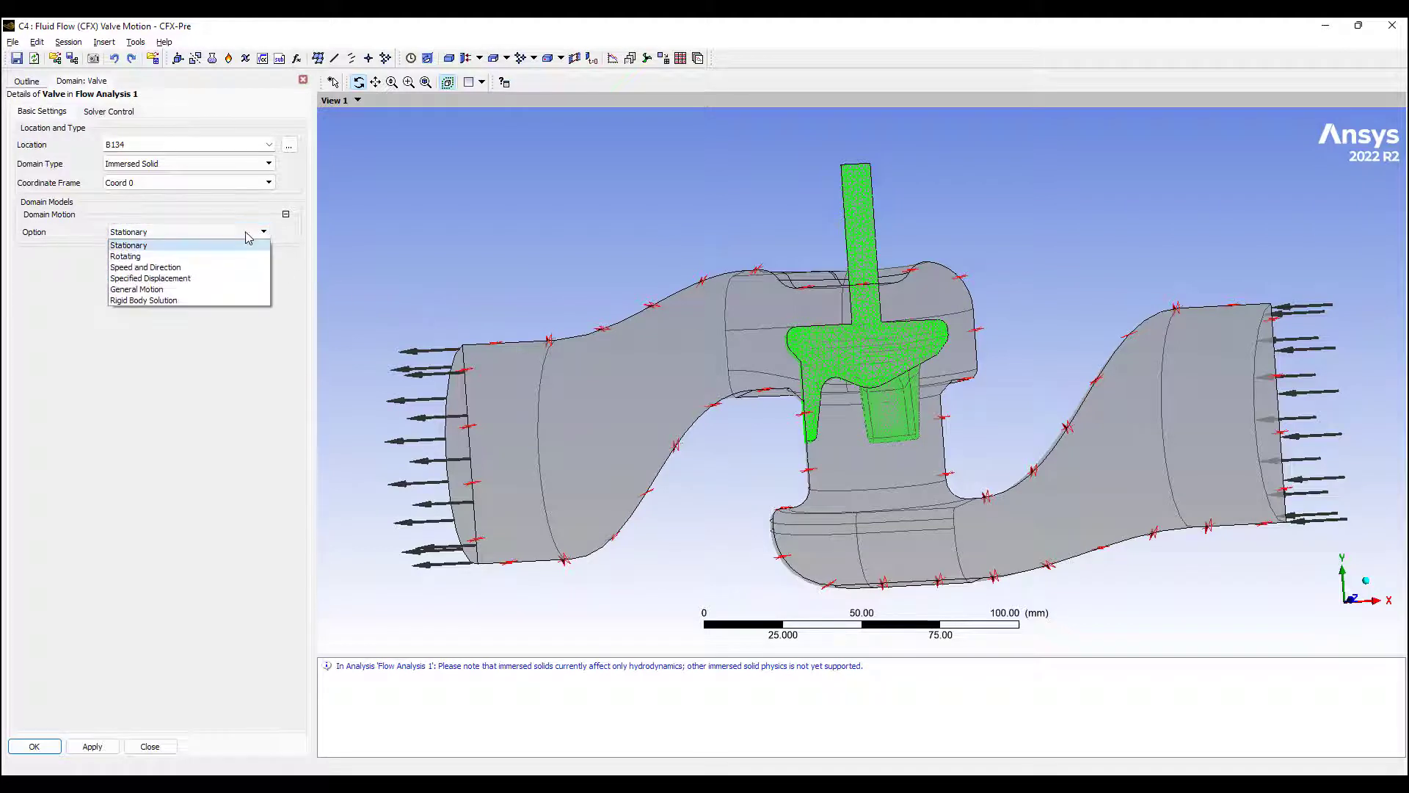
left_click(197, 279)
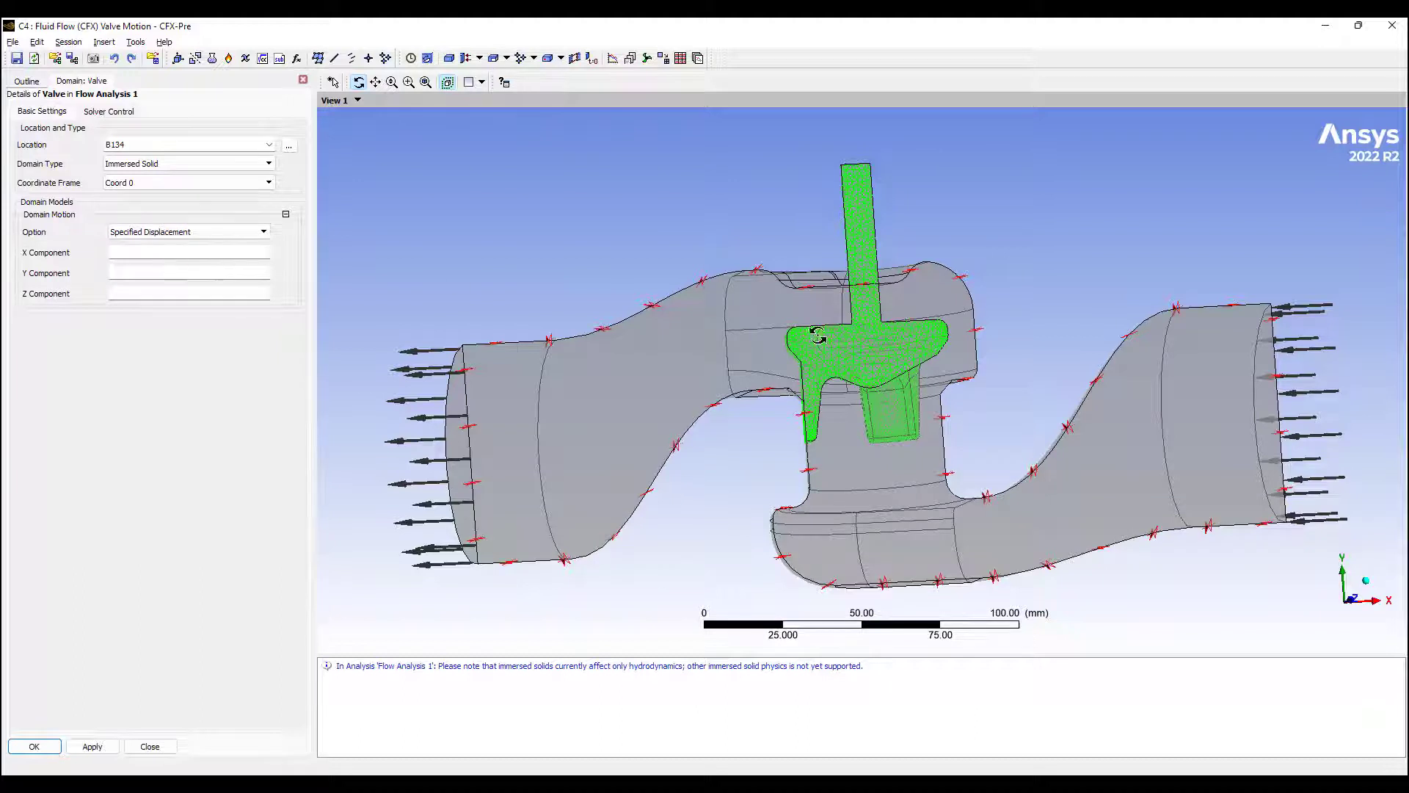
left_click(232, 234)
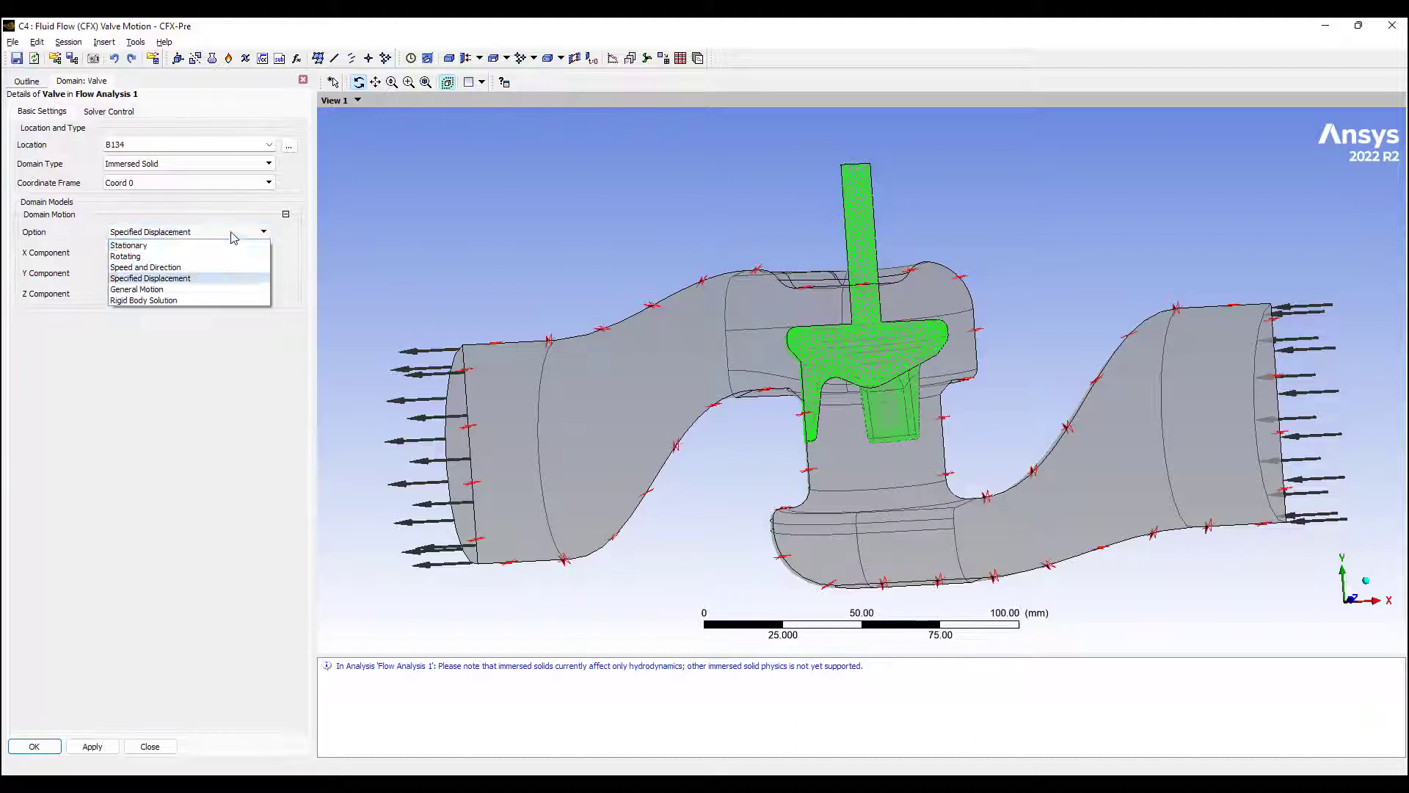
left_click(181, 278)
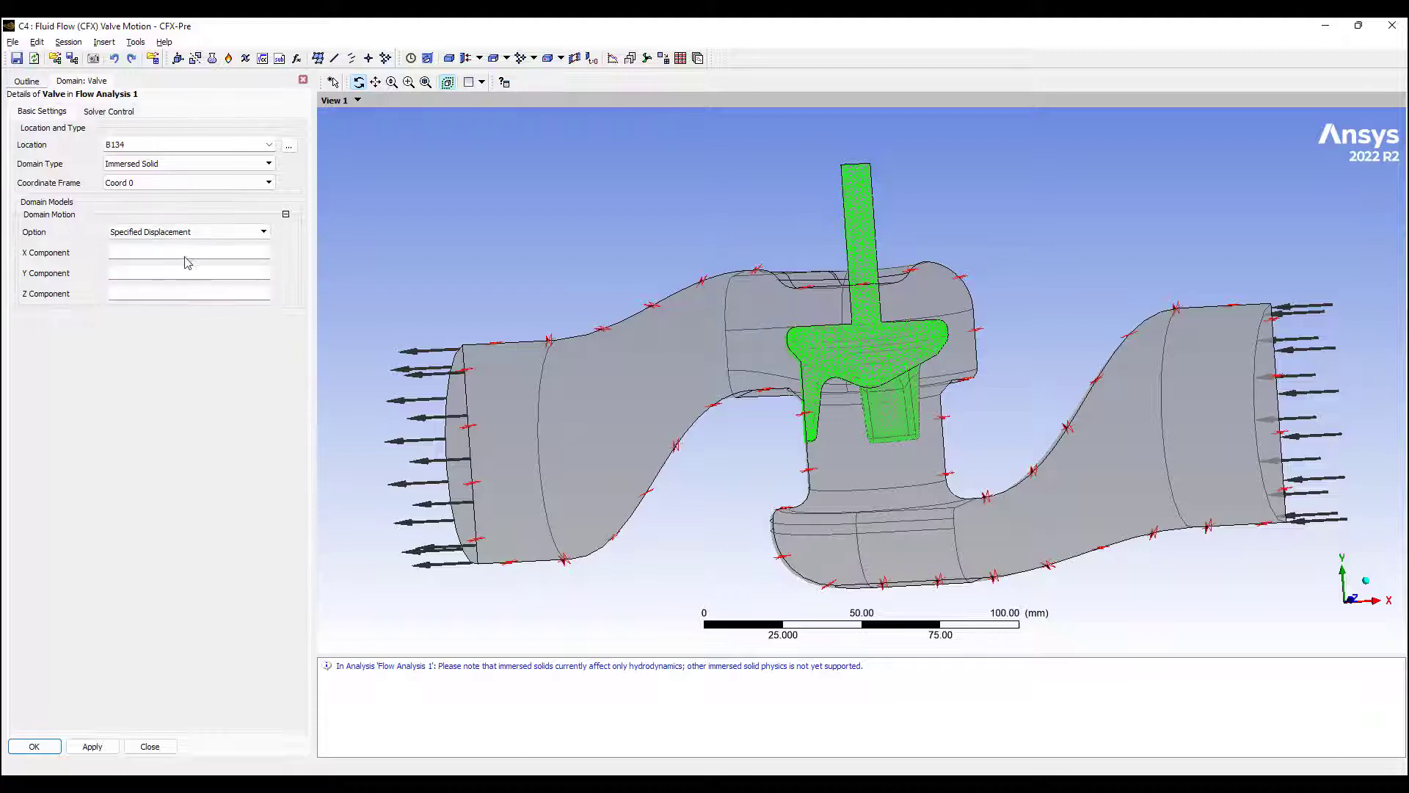
left_click(180, 253)
left_click(195, 232)
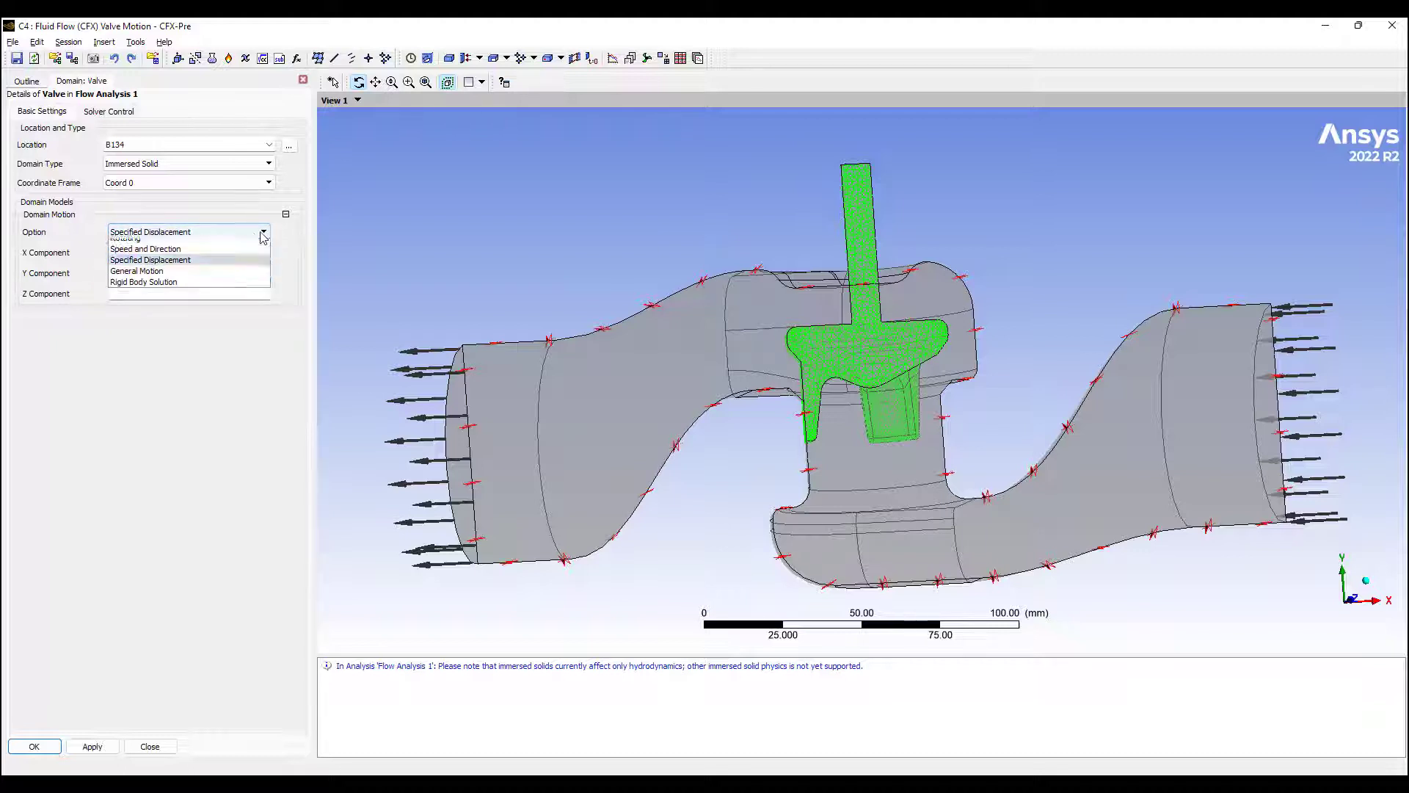
left_click(201, 267)
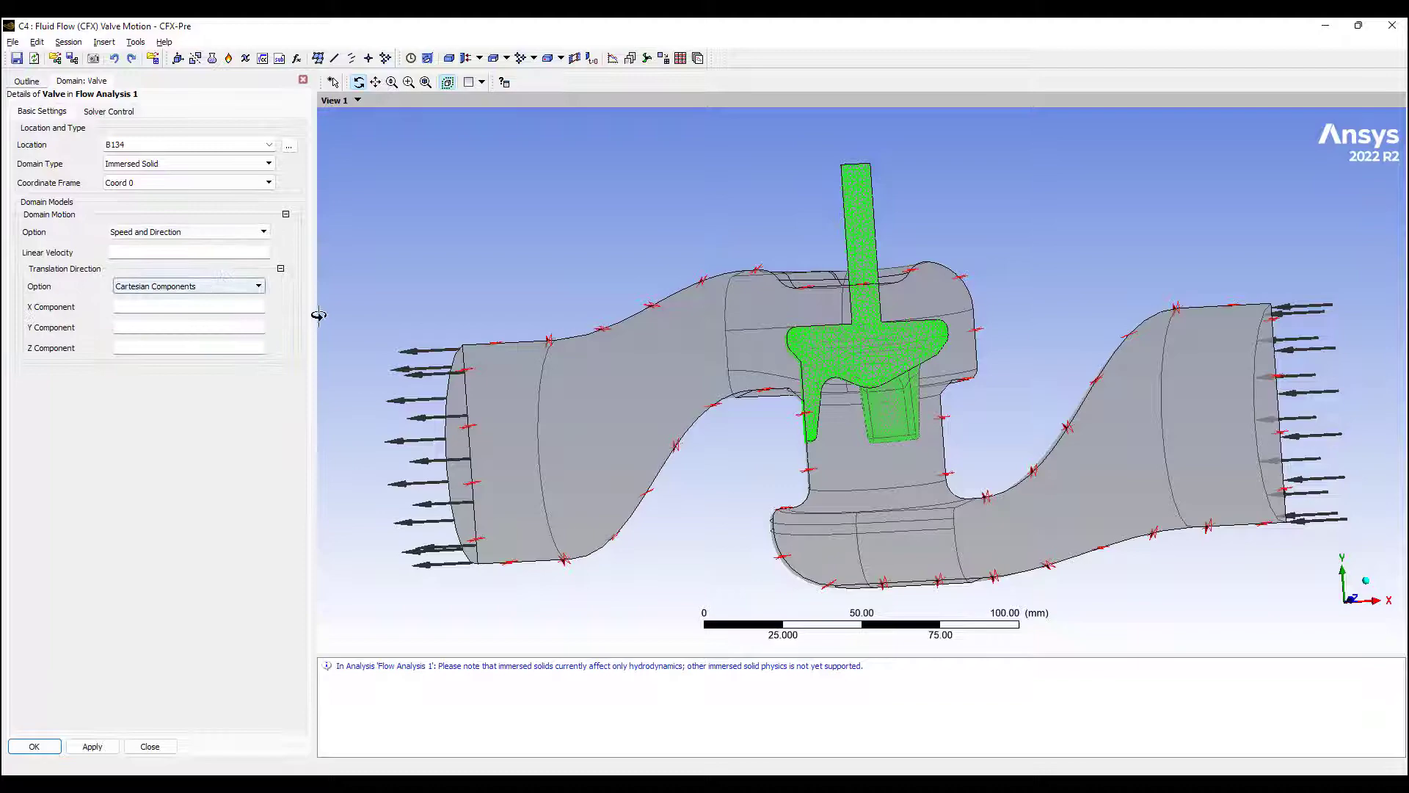
- Close the Valve domain settings and orbit, zoom and pan to frame the green valve from above
left_click(151, 745)
left_click_drag(868, 415, 916, 531)
scroll(925, 387, "up", 10)
scroll(922, 383, "down", 8)
middle_click_drag(916, 531, 857, 602, "ctrl")
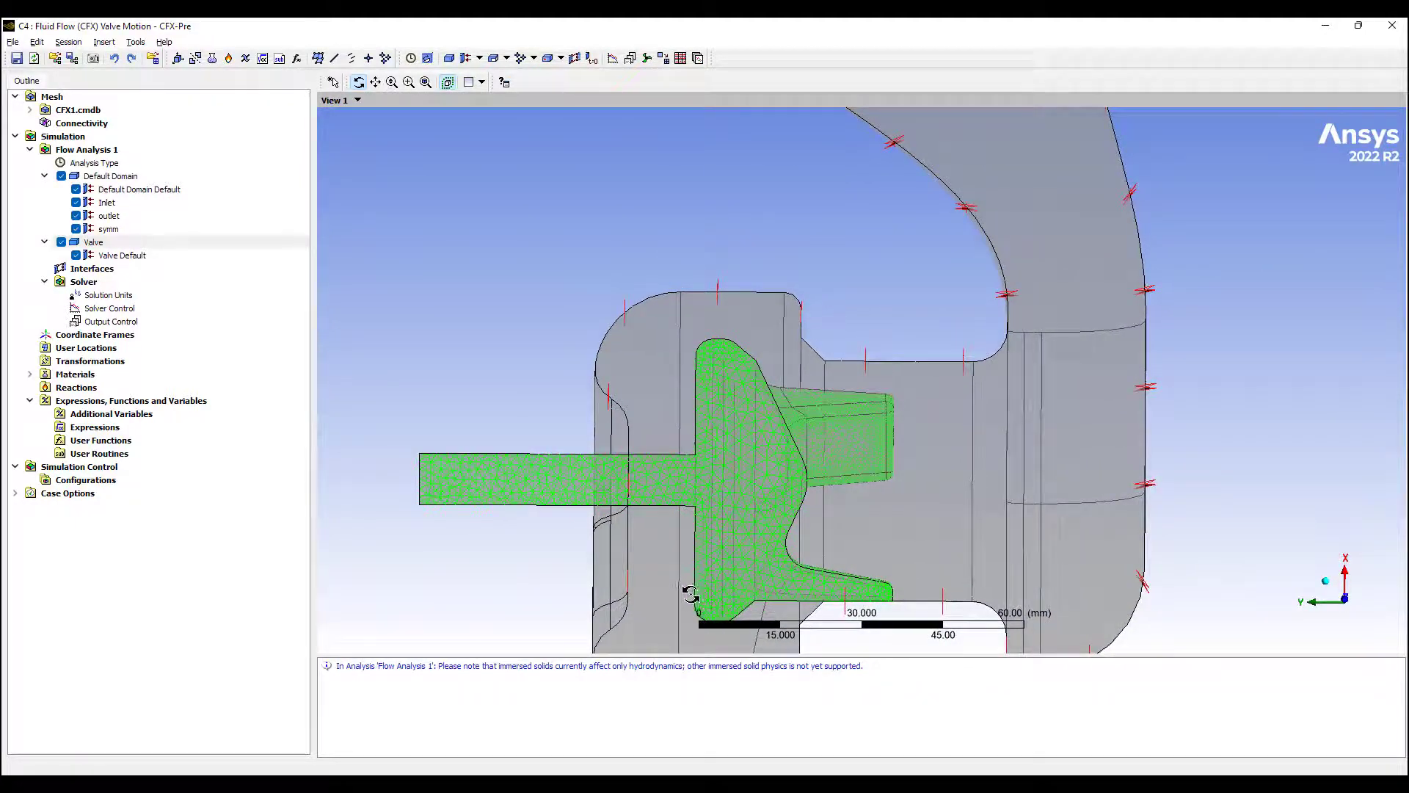
middle_click_drag(692, 588, 749, 601, "ctrl")
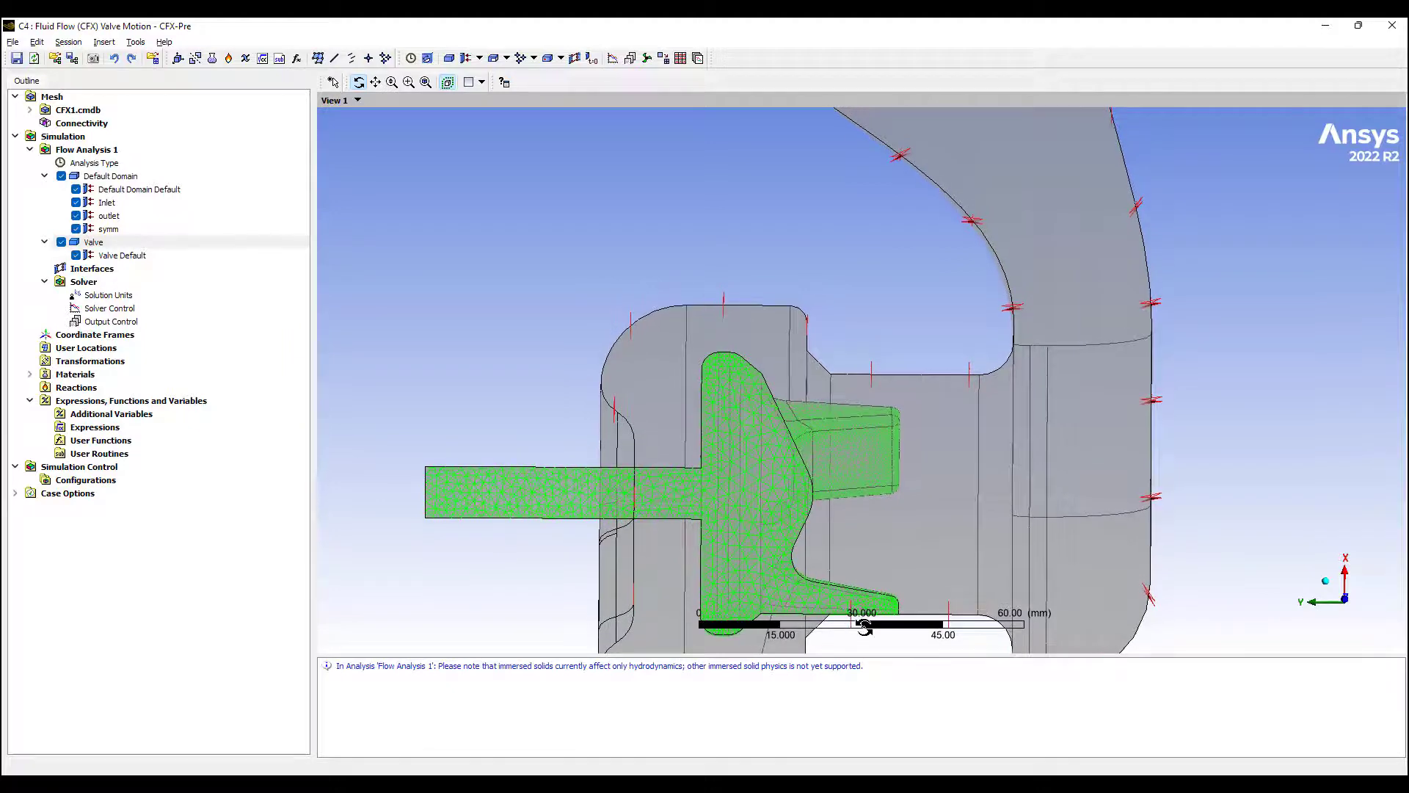
scroll(876, 540, "down", 2)
scroll(875, 535, "up", 3)
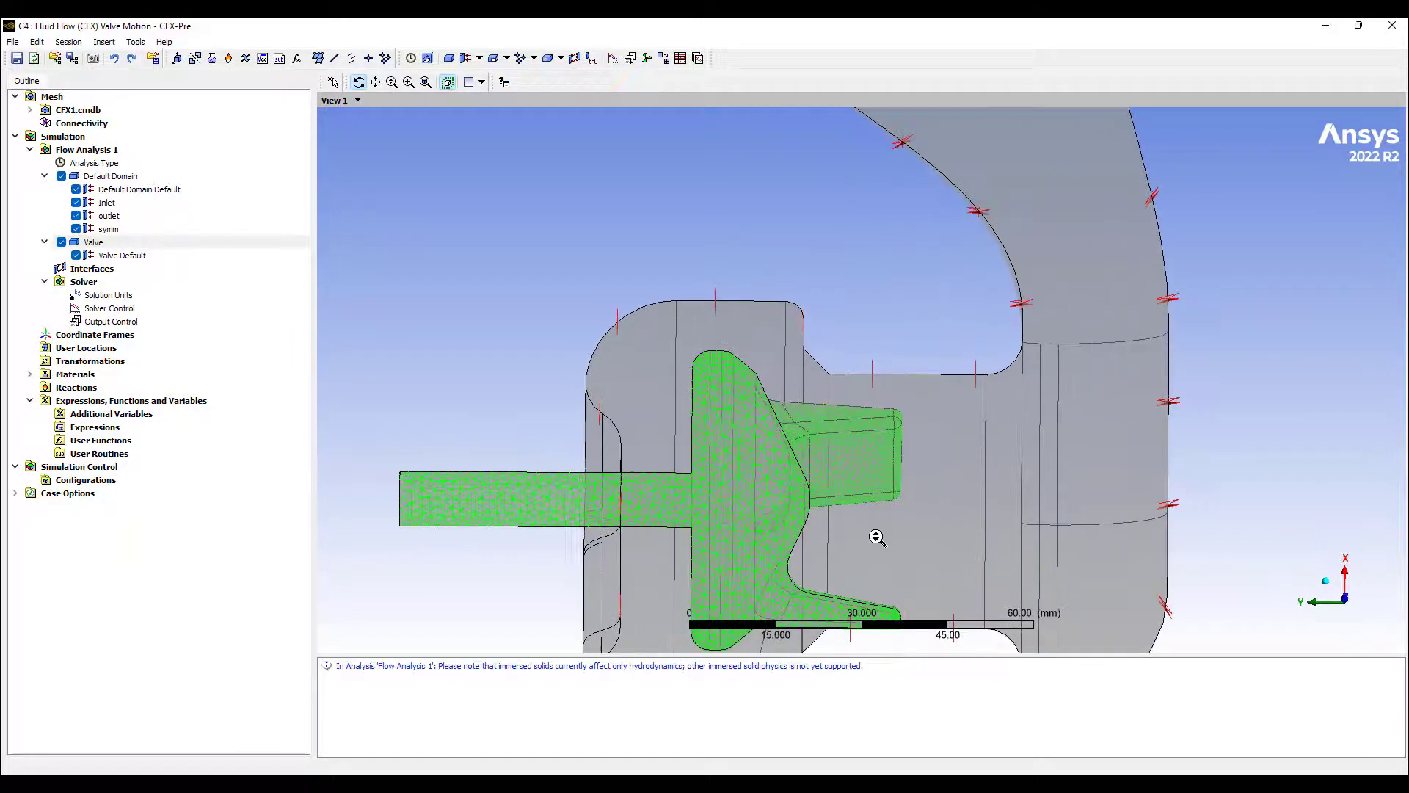
middle_click_drag(886, 528, 878, 556, "ctrl")
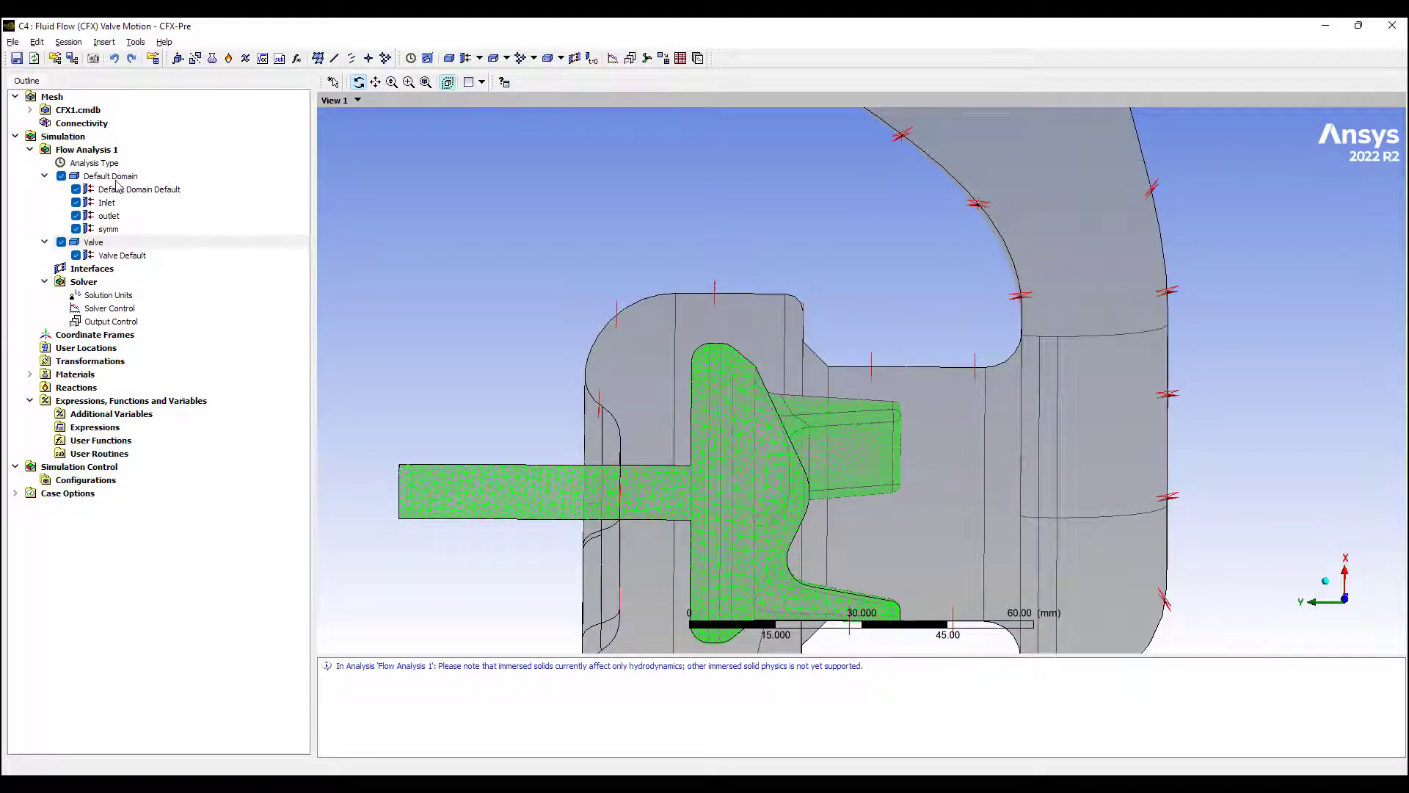
- Set Analysis Type to Transient with 1 s total time and 0.01 s timesteps
double_click(96, 163)
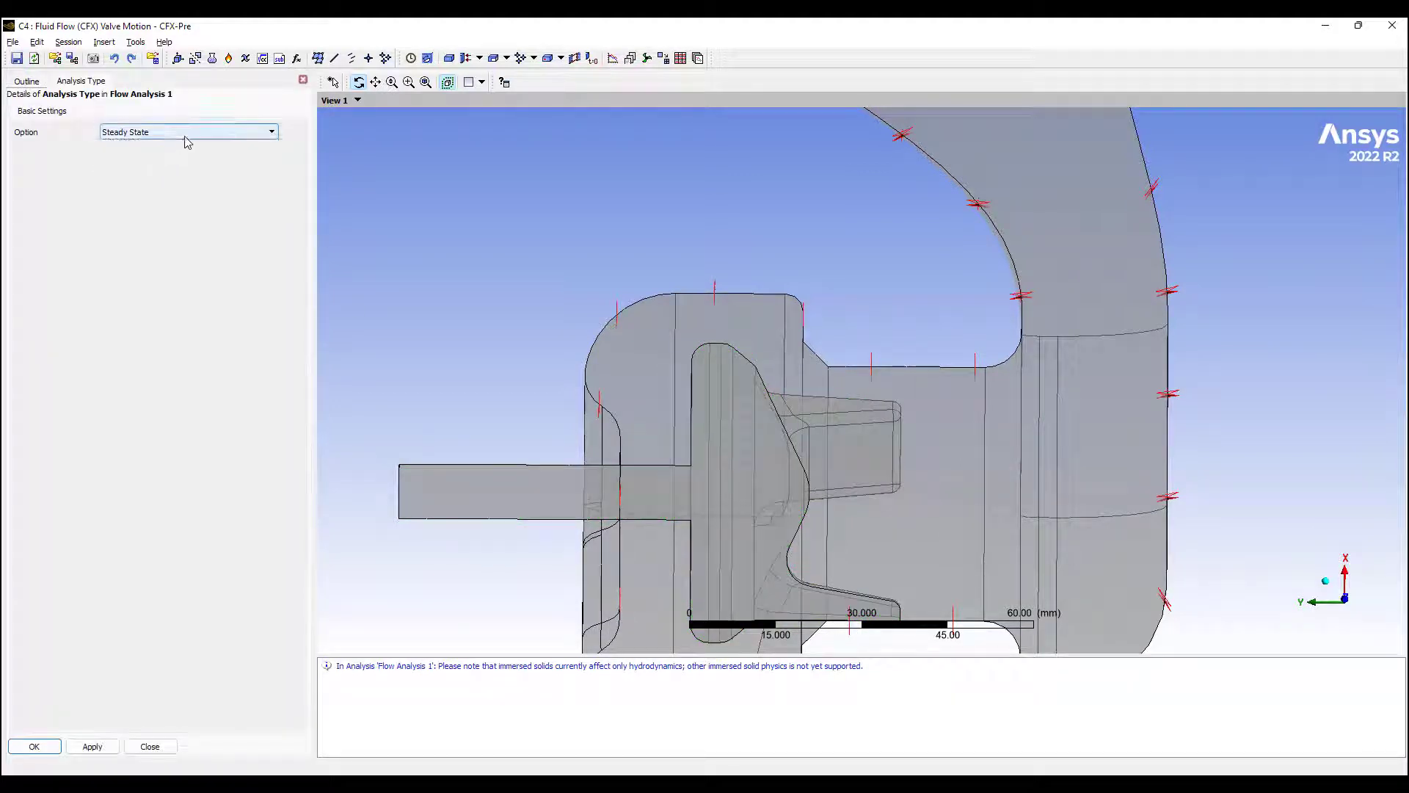
left_click(184, 135)
left_click(180, 157)
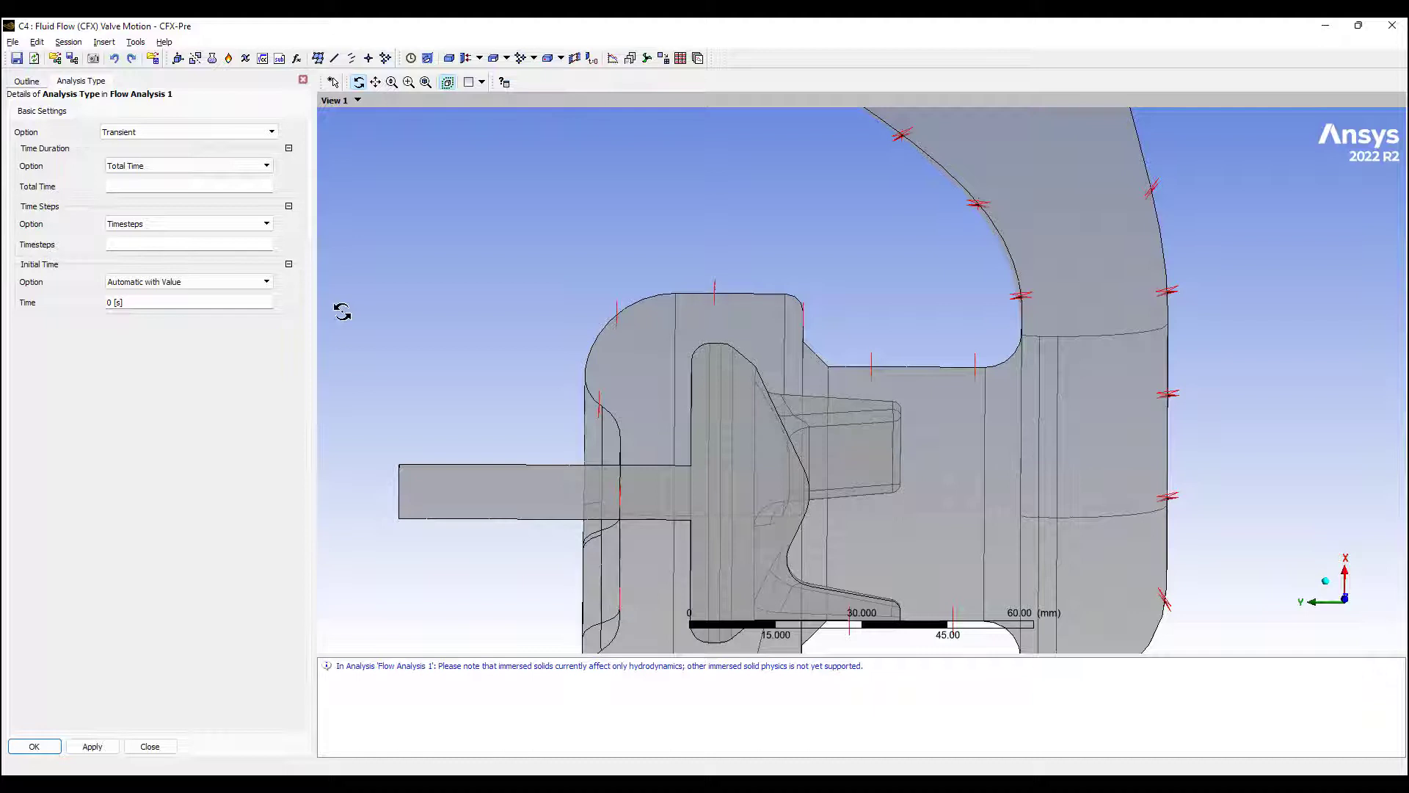
left_click(178, 188)
type("1")
left_click(163, 246)
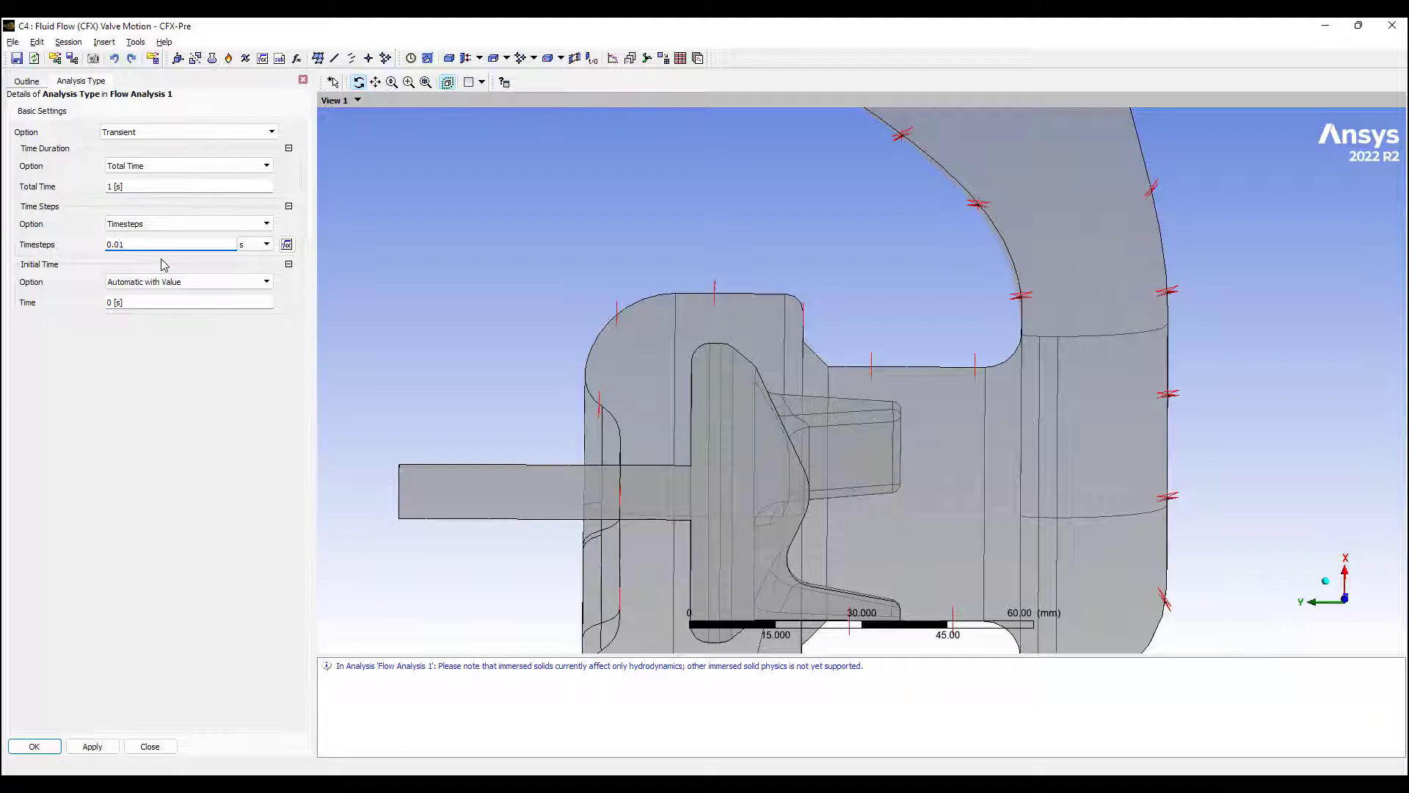
left_click(116, 249)
left_click(52, 748)
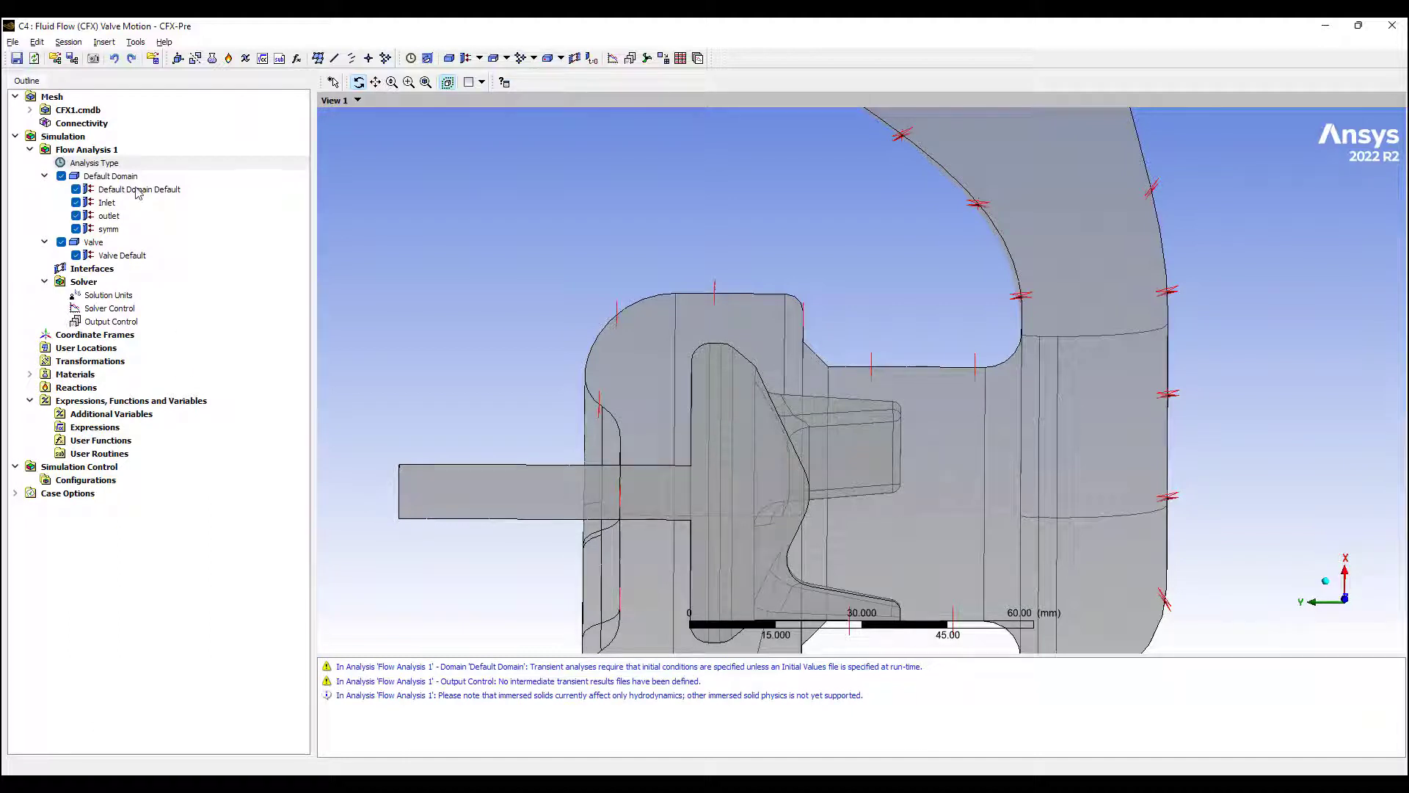
- Give the Valve Speed and Direction motion at 30 mm s^-1 along direction 0, -1, 0
double_click(92, 243)
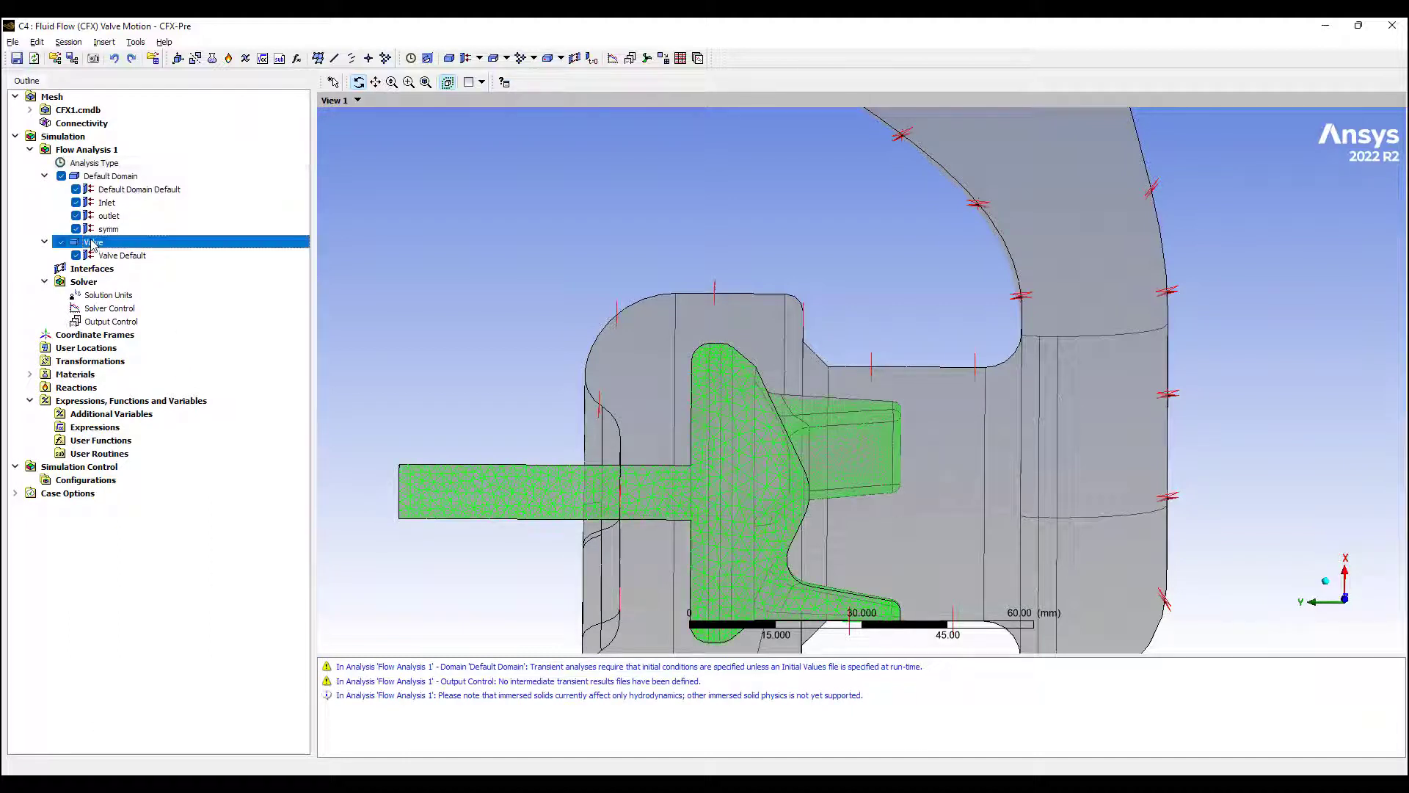
left_click(153, 232)
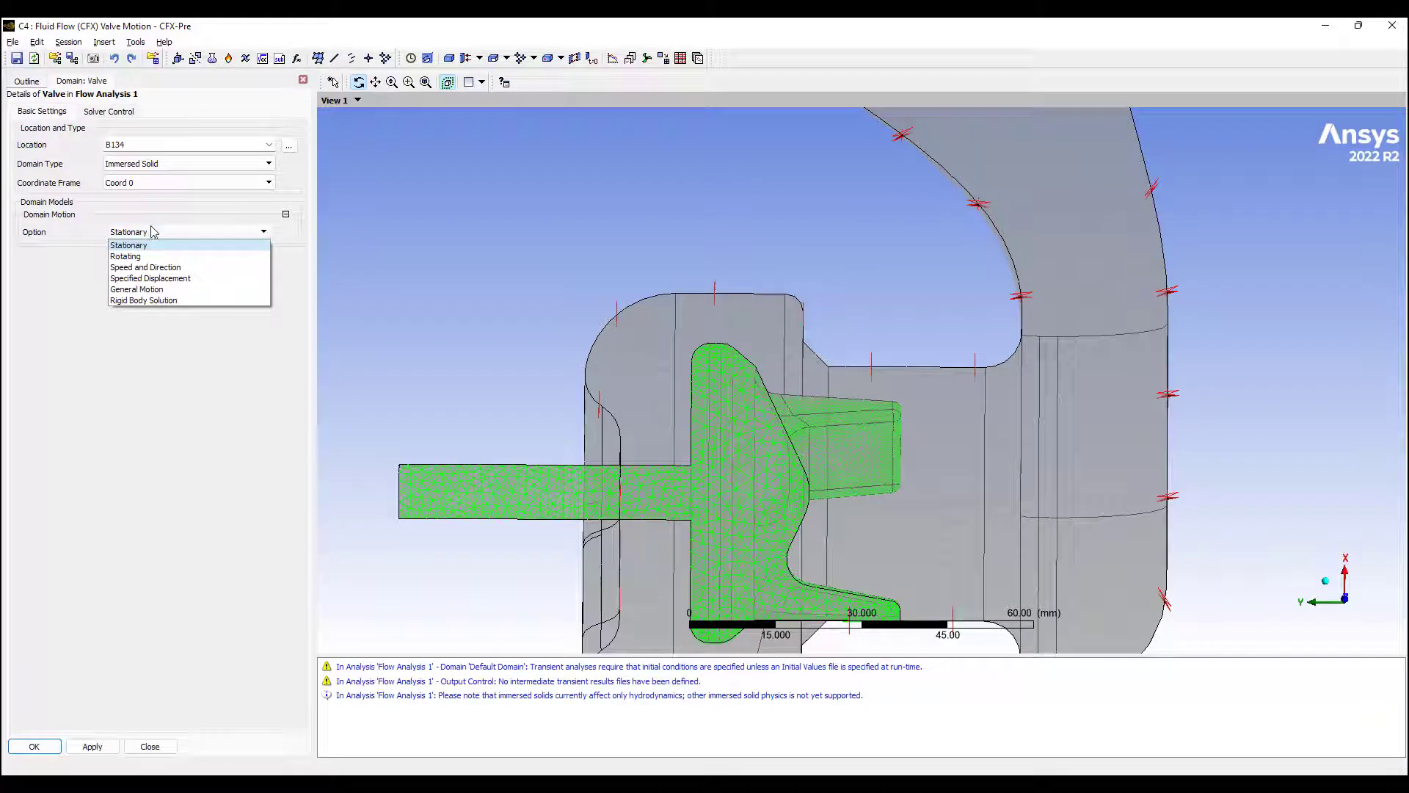
left_click(155, 268)
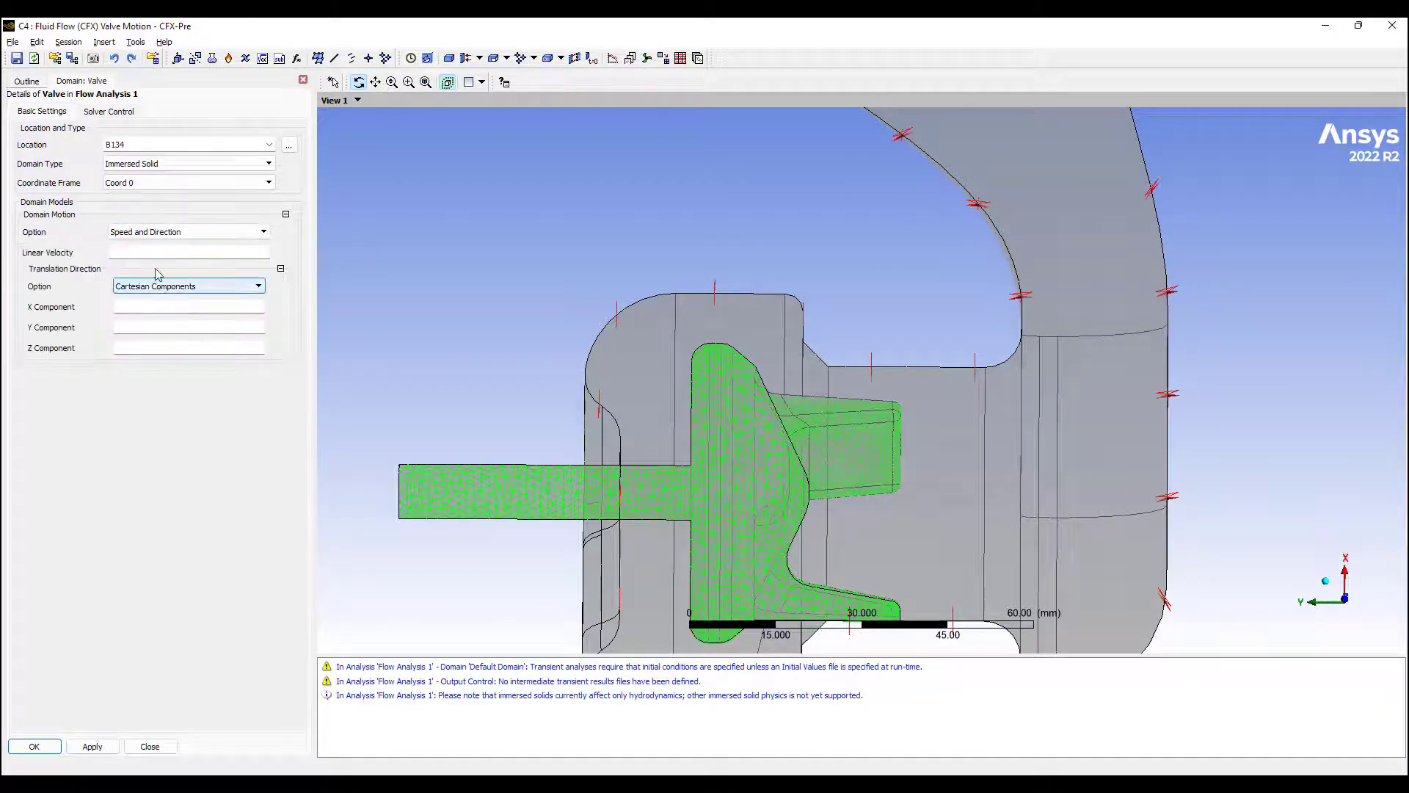
left_click(172, 253)
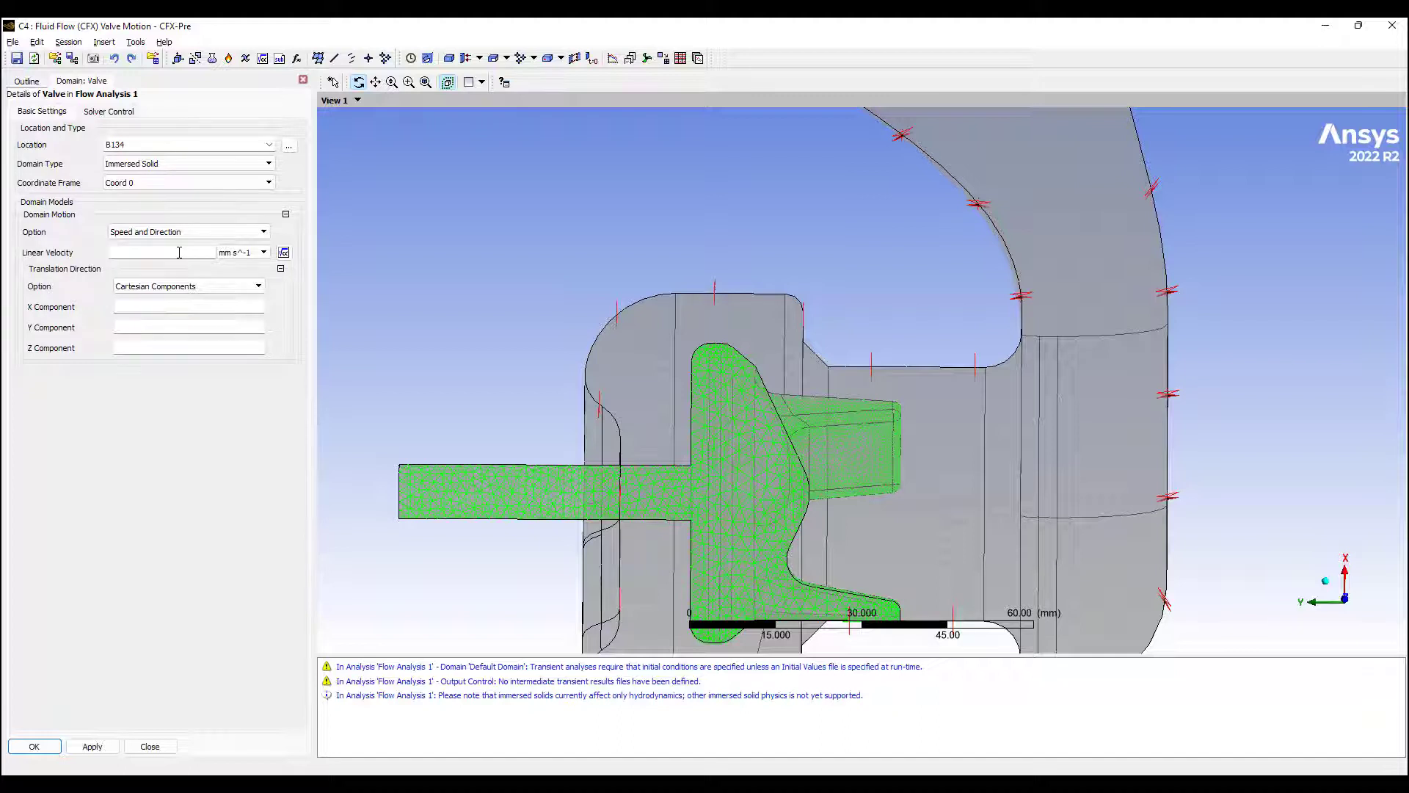
left_click(141, 314)
type("0")
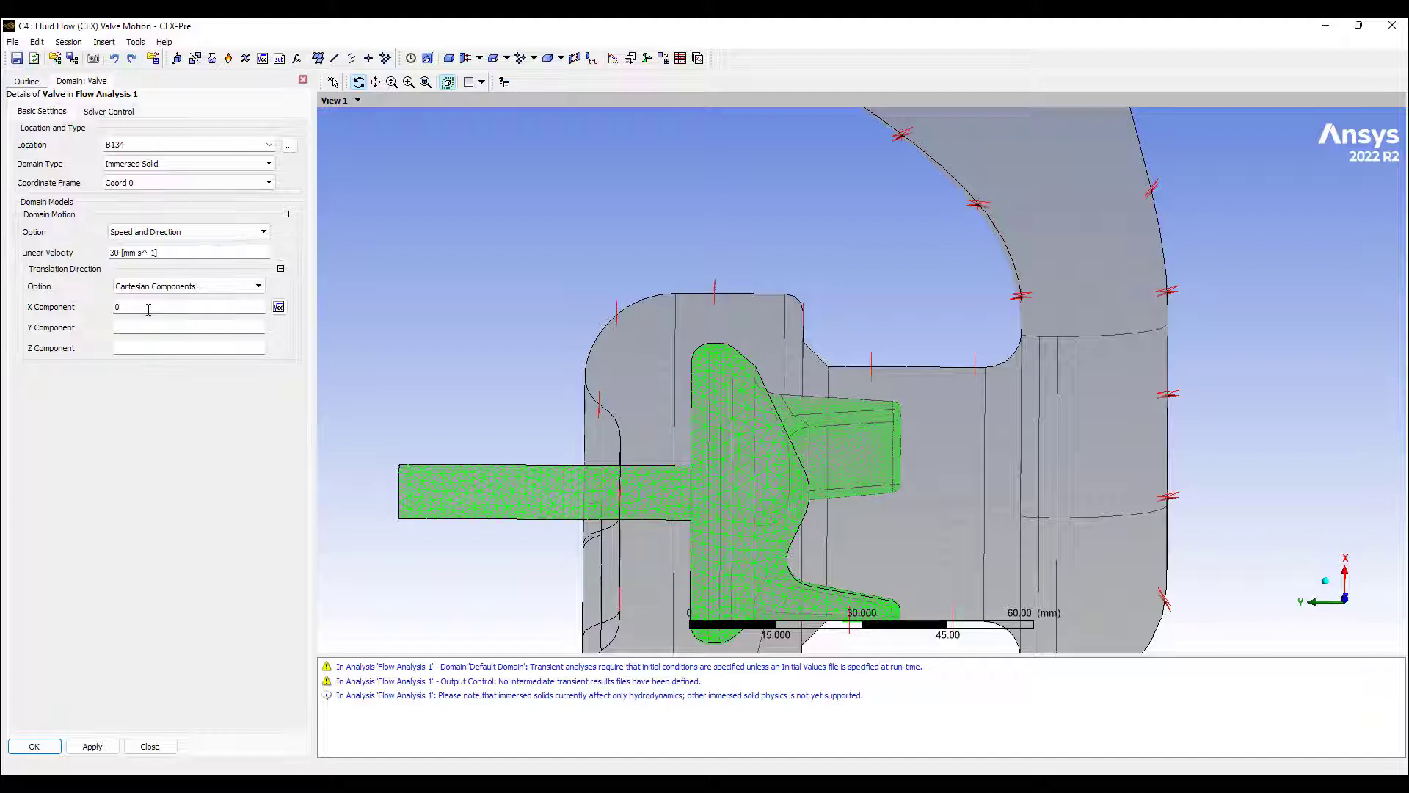
left_click(141, 330)
left_click(139, 350)
type("0")
left_click(157, 475)
- Check solver controls, briefly try Rigid Body Solution, restore Speed and Direction, and apply the valve motion
left_click(108, 112)
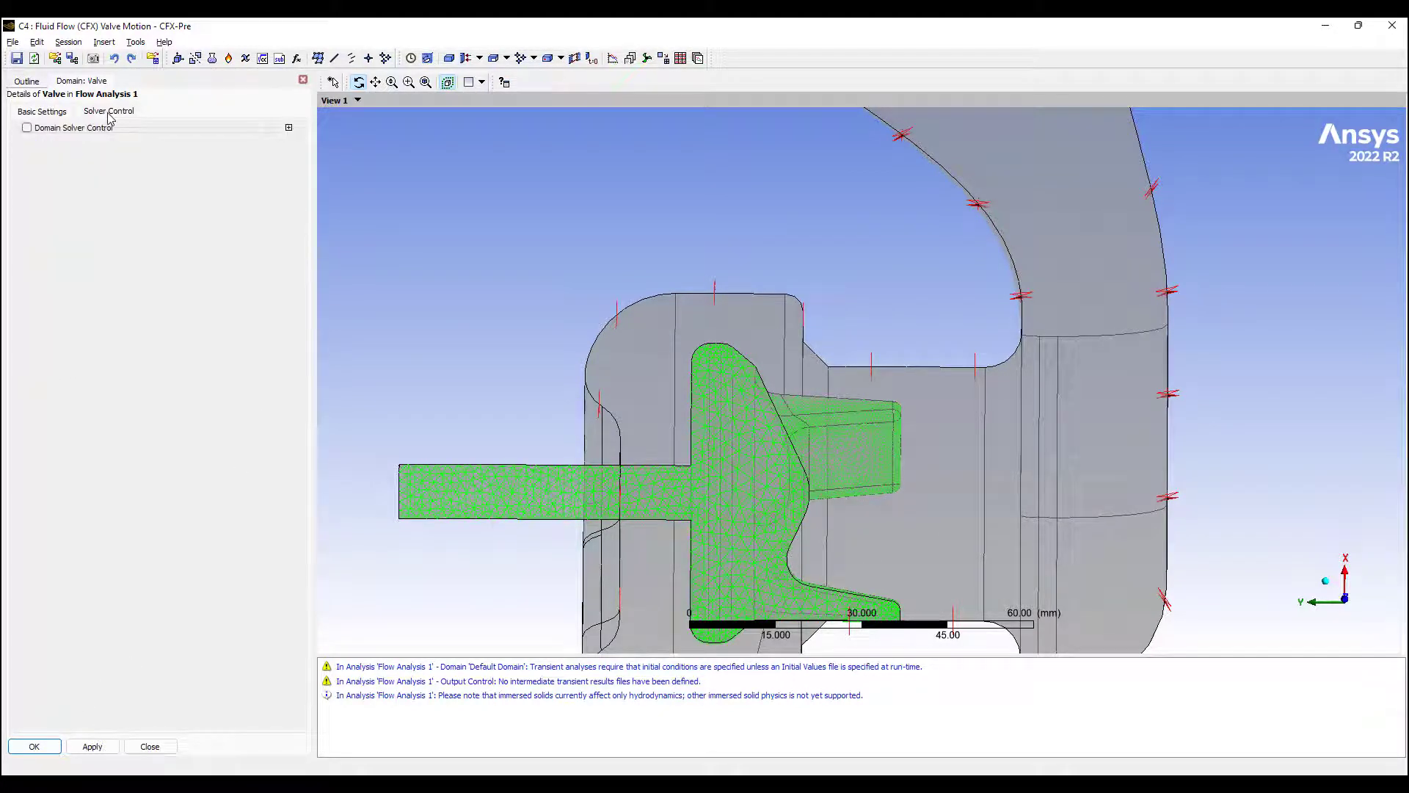
left_click(44, 113)
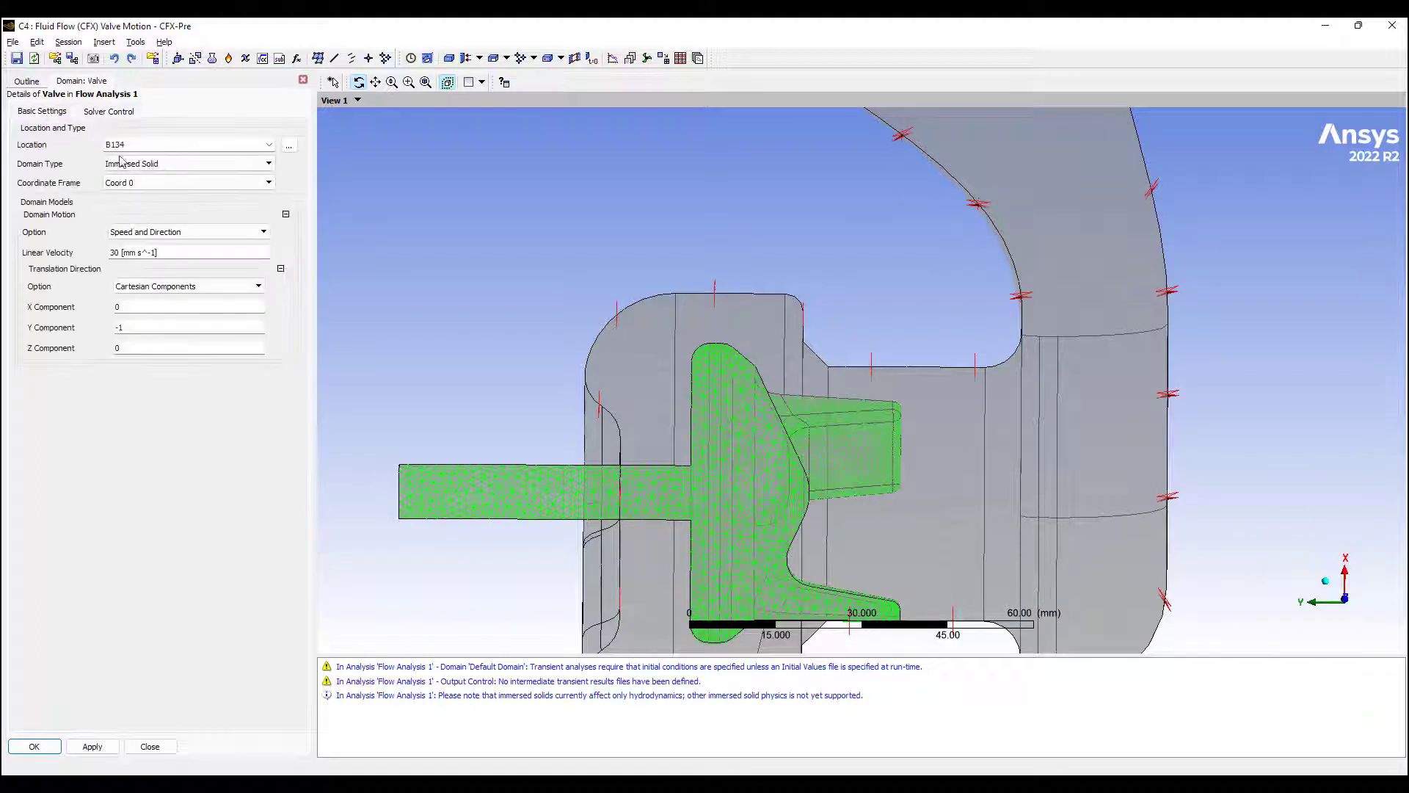
left_click(262, 232)
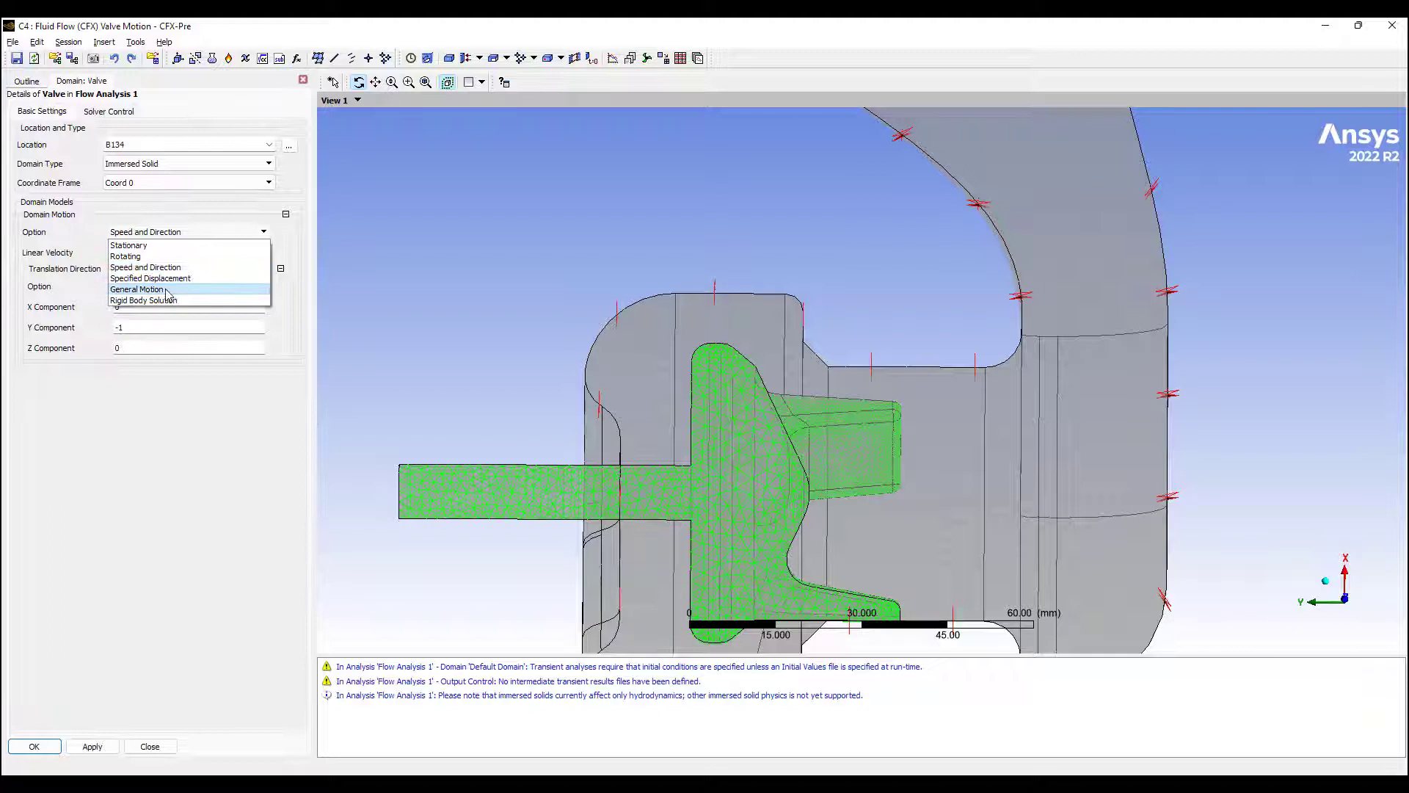
key("Return")
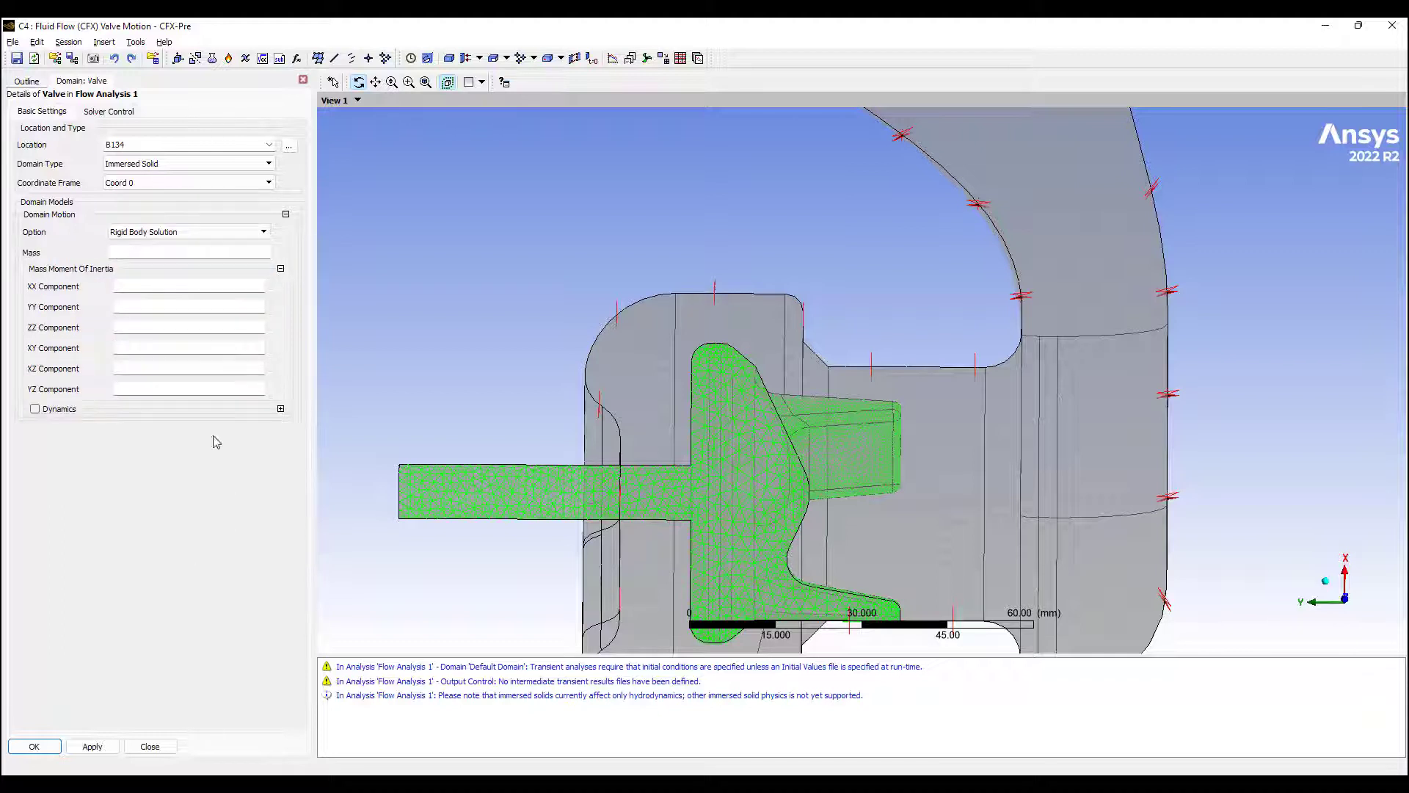
left_click(238, 232)
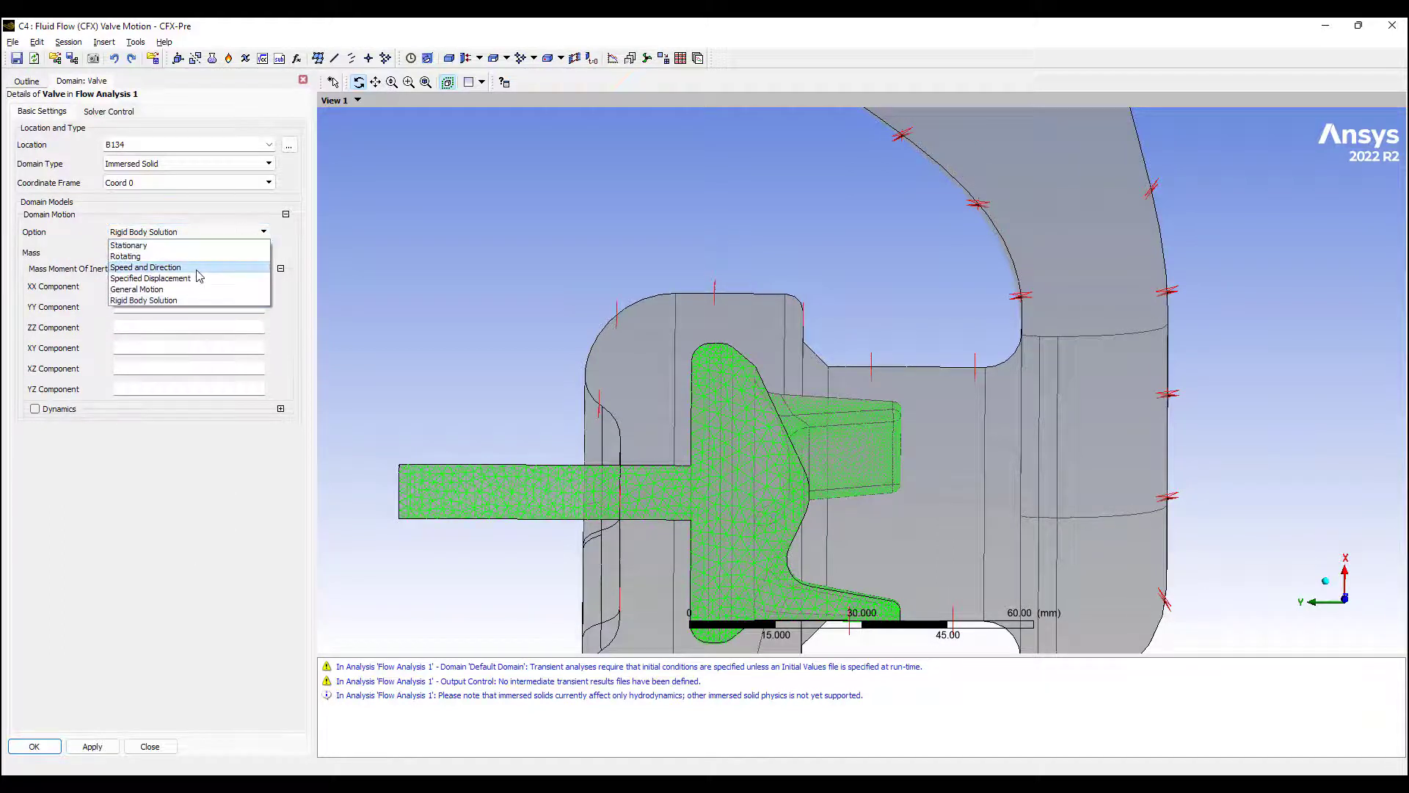
left_click(197, 269)
left_click(91, 746)
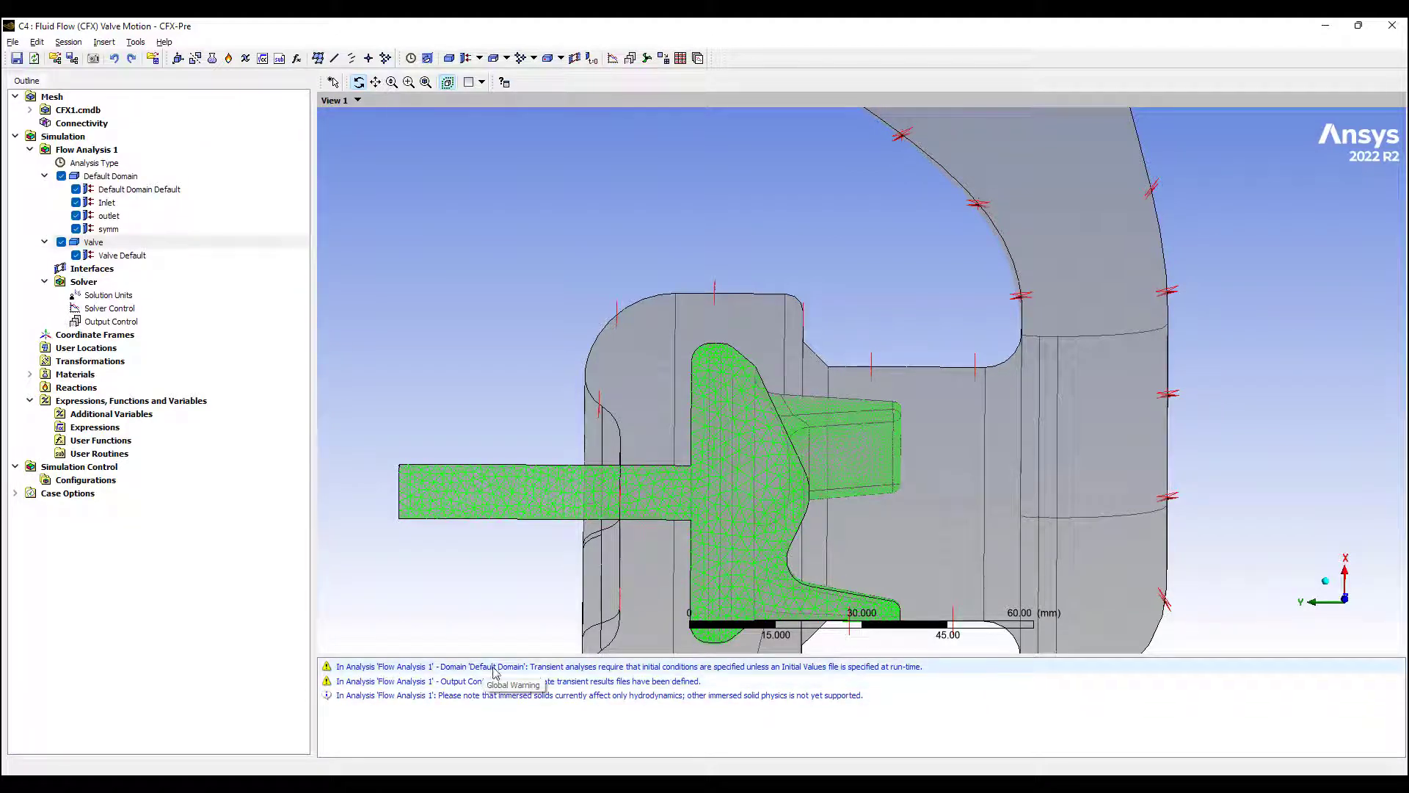
- Add Transient Results 1 in Output Control with Output Frequency set to Every Timestep
double_click(113, 326)
left_click(133, 114)
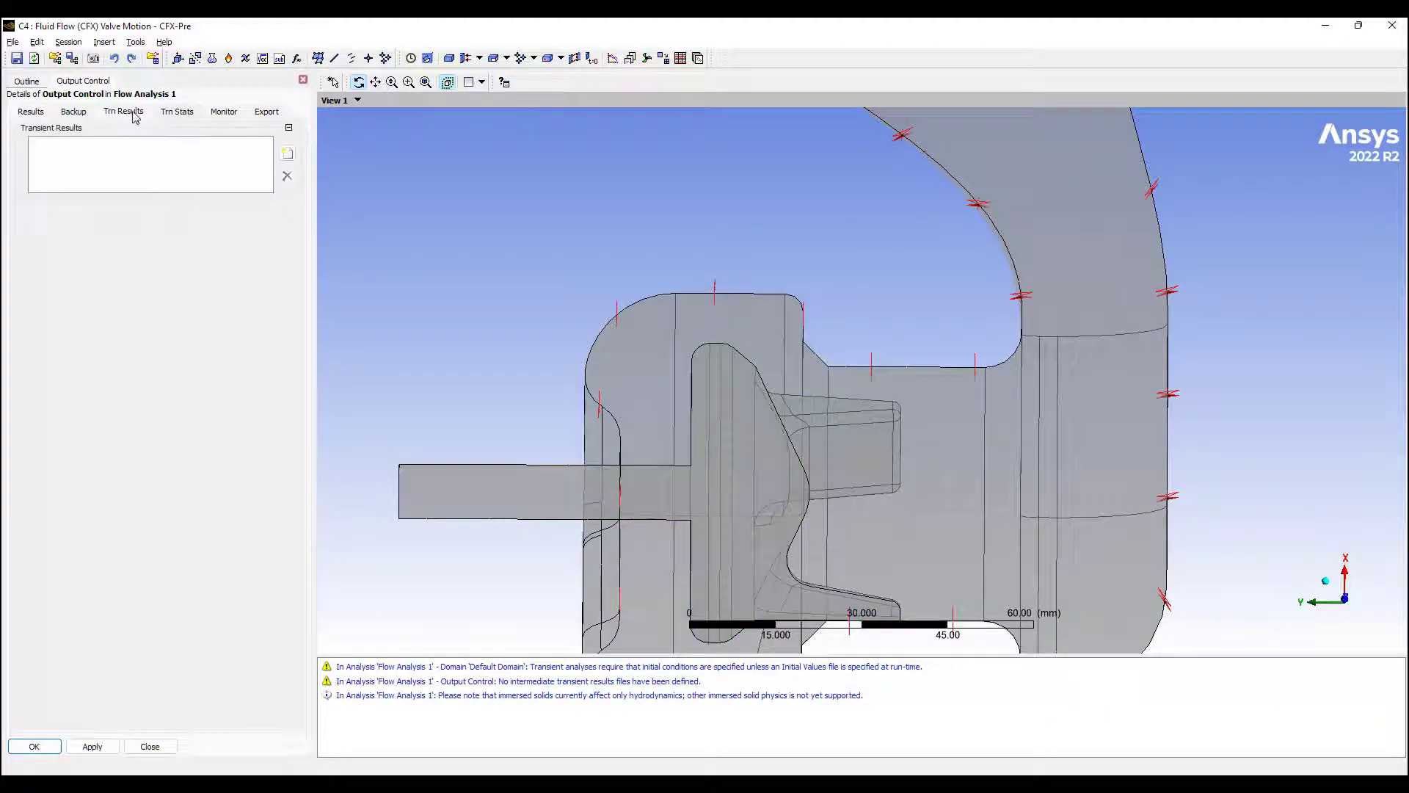
left_click(287, 152)
left_click(329, 211)
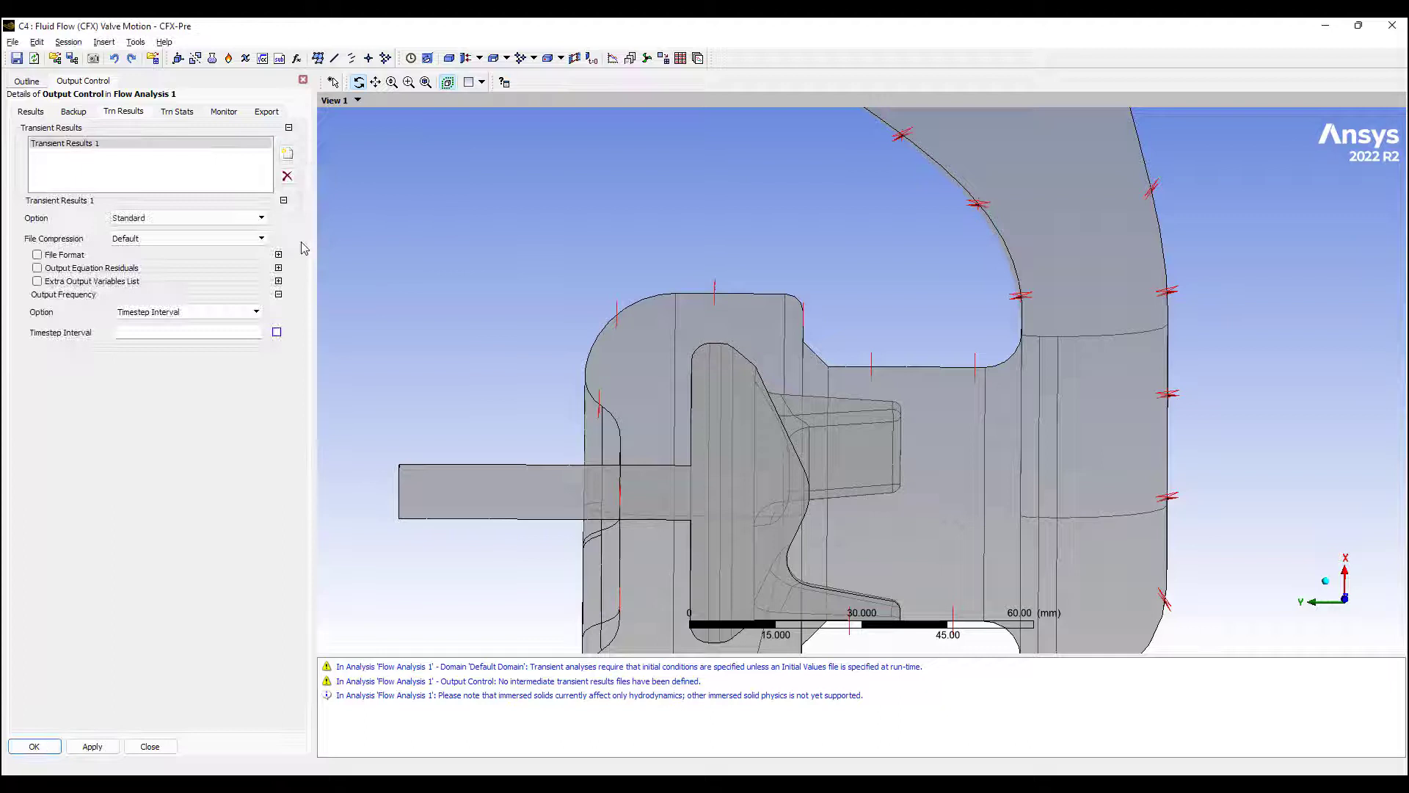
left_click(239, 314)
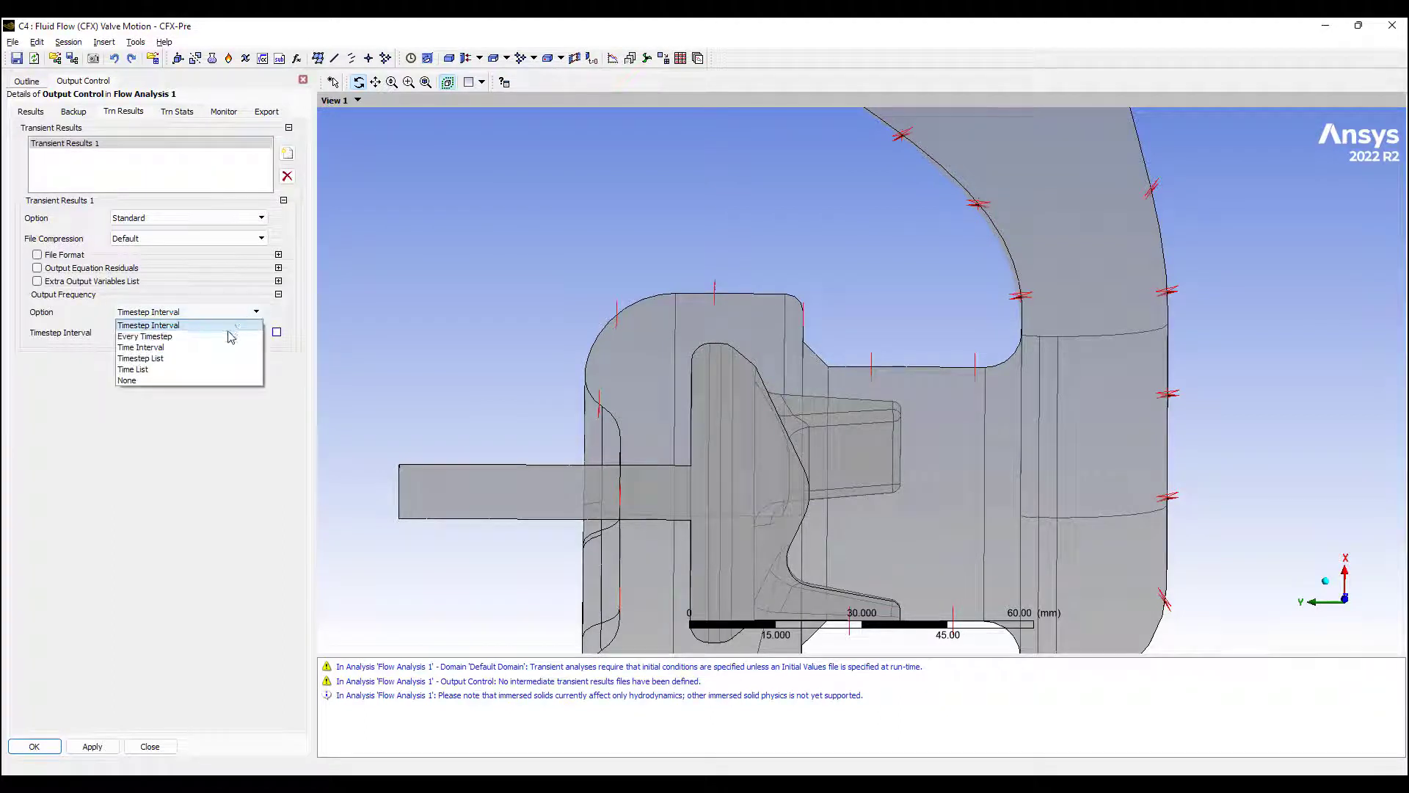
left_click(221, 332)
left_click(35, 746)
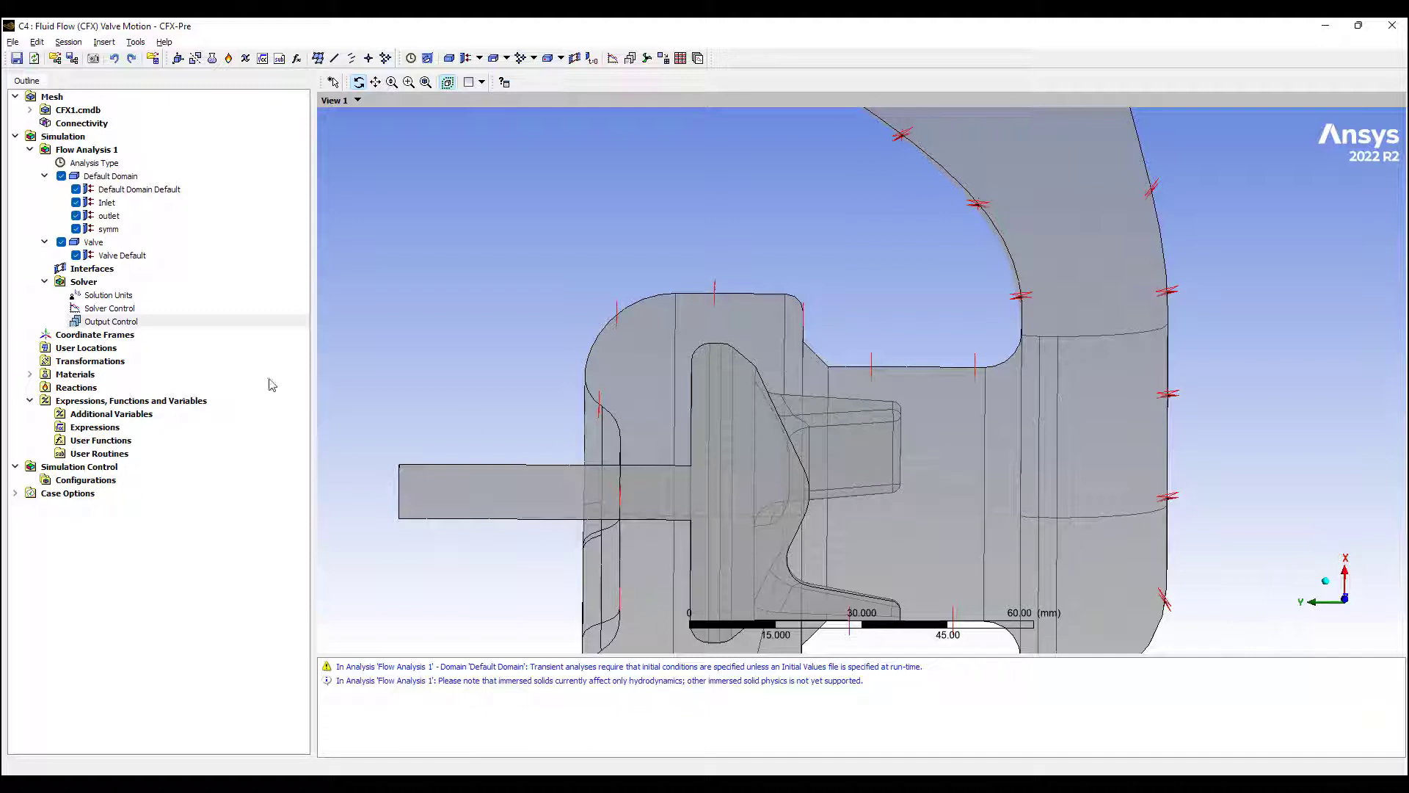
- Review the Inlet boundary's total pressure values on its Boundary Details, then close it
double_click(104, 206)
left_click(113, 111)
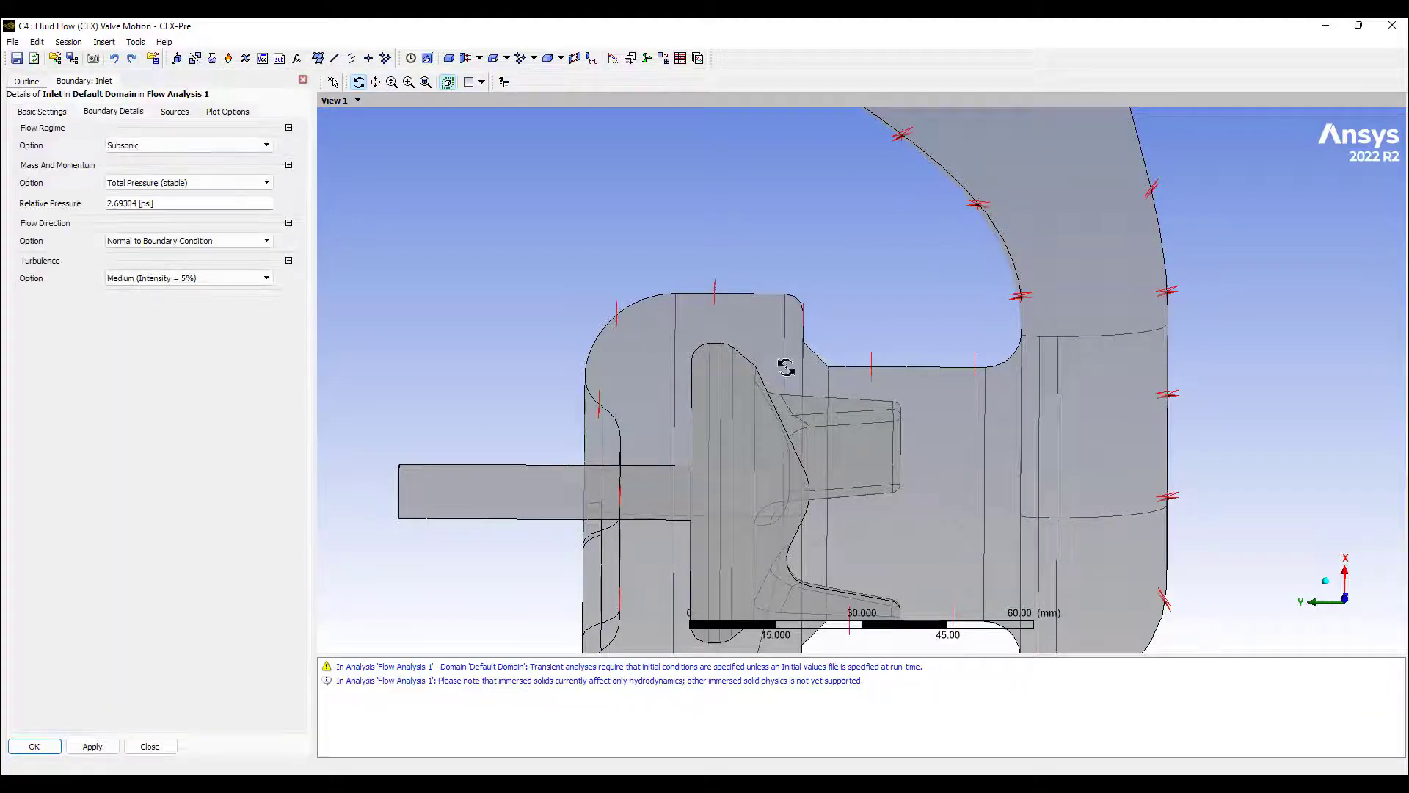
scroll(800, 376, "down", 4)
scroll(811, 379, "down", 6)
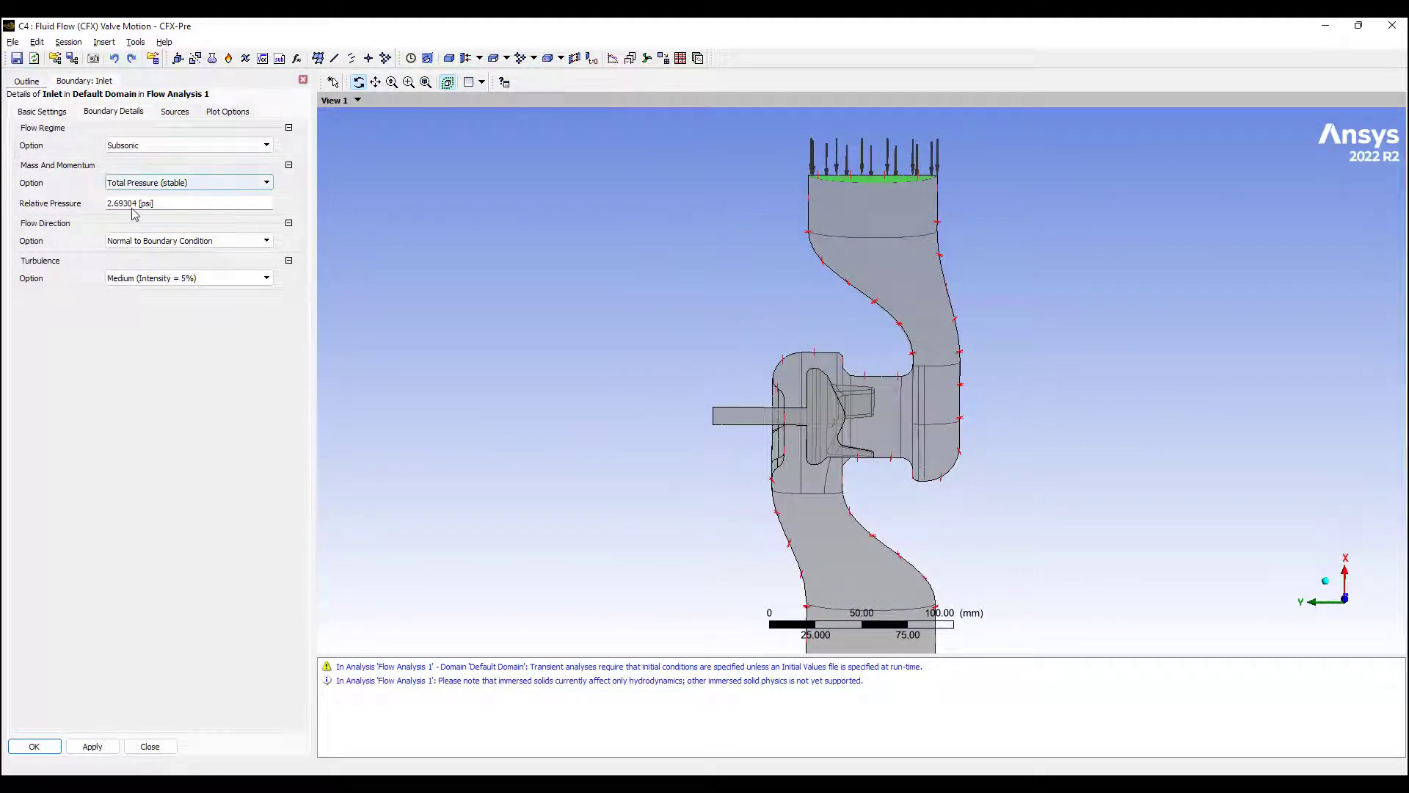
left_click(34, 745)
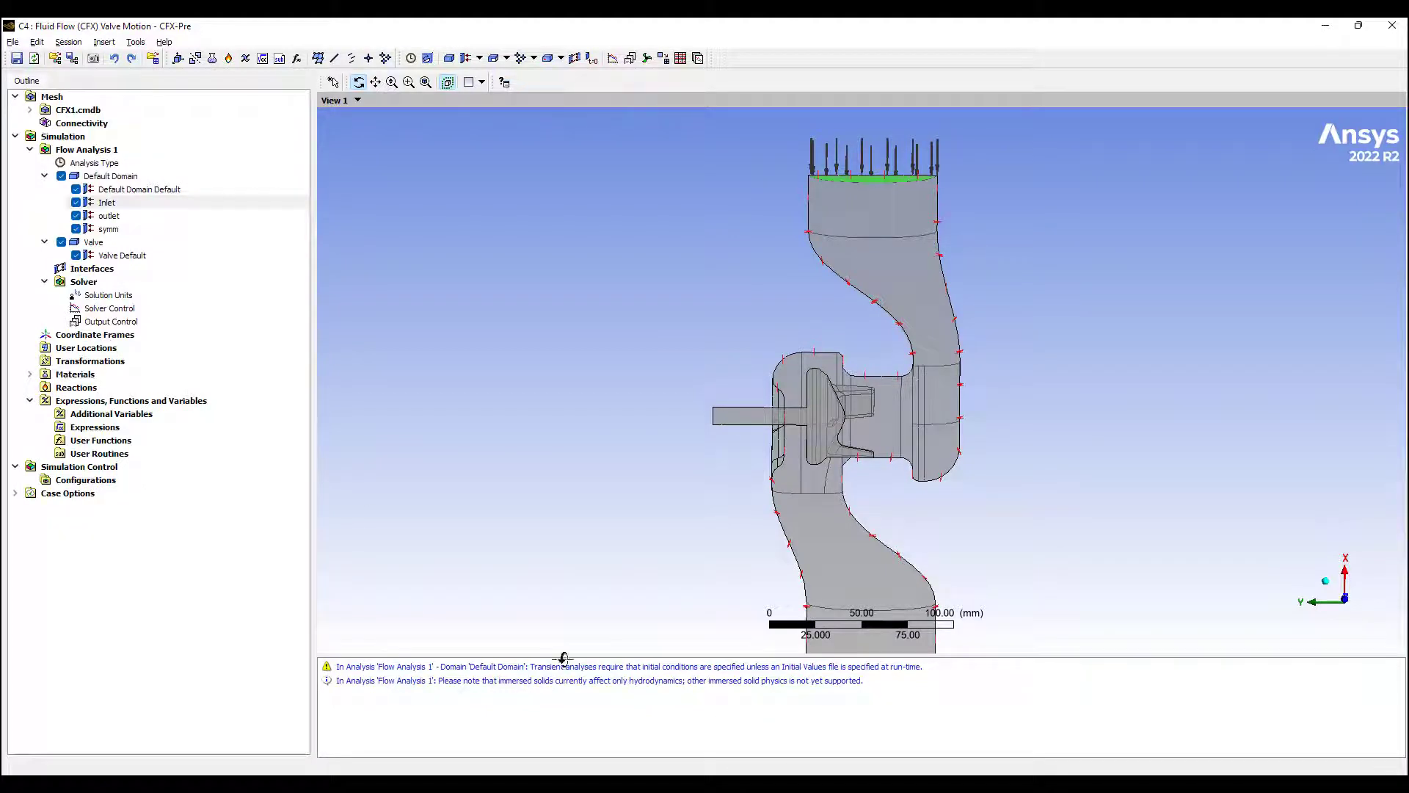
- Back in Workbench, solve the Valve Motion system and acknowledge the normal solver finish
mouse_move(900, 784)
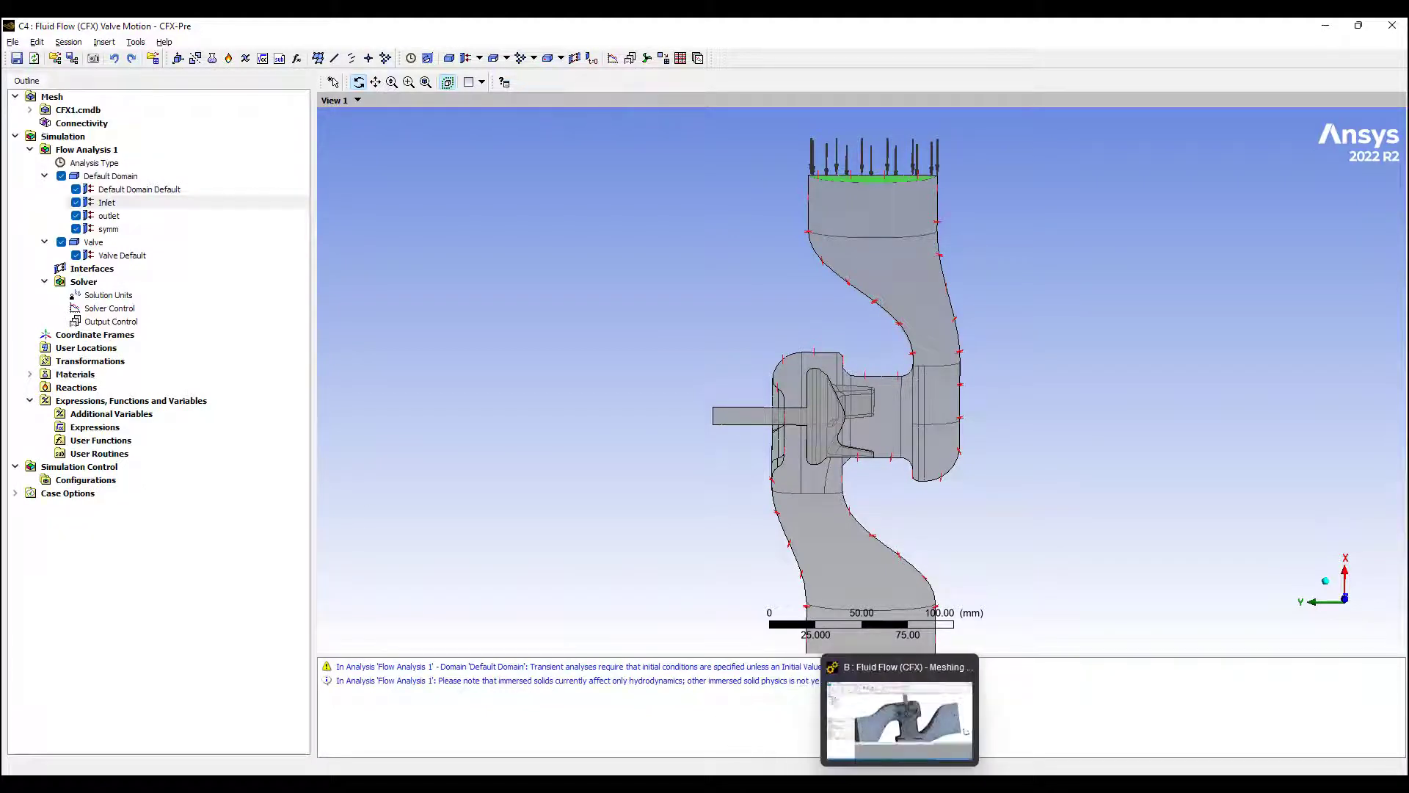
left_click(821, 784)
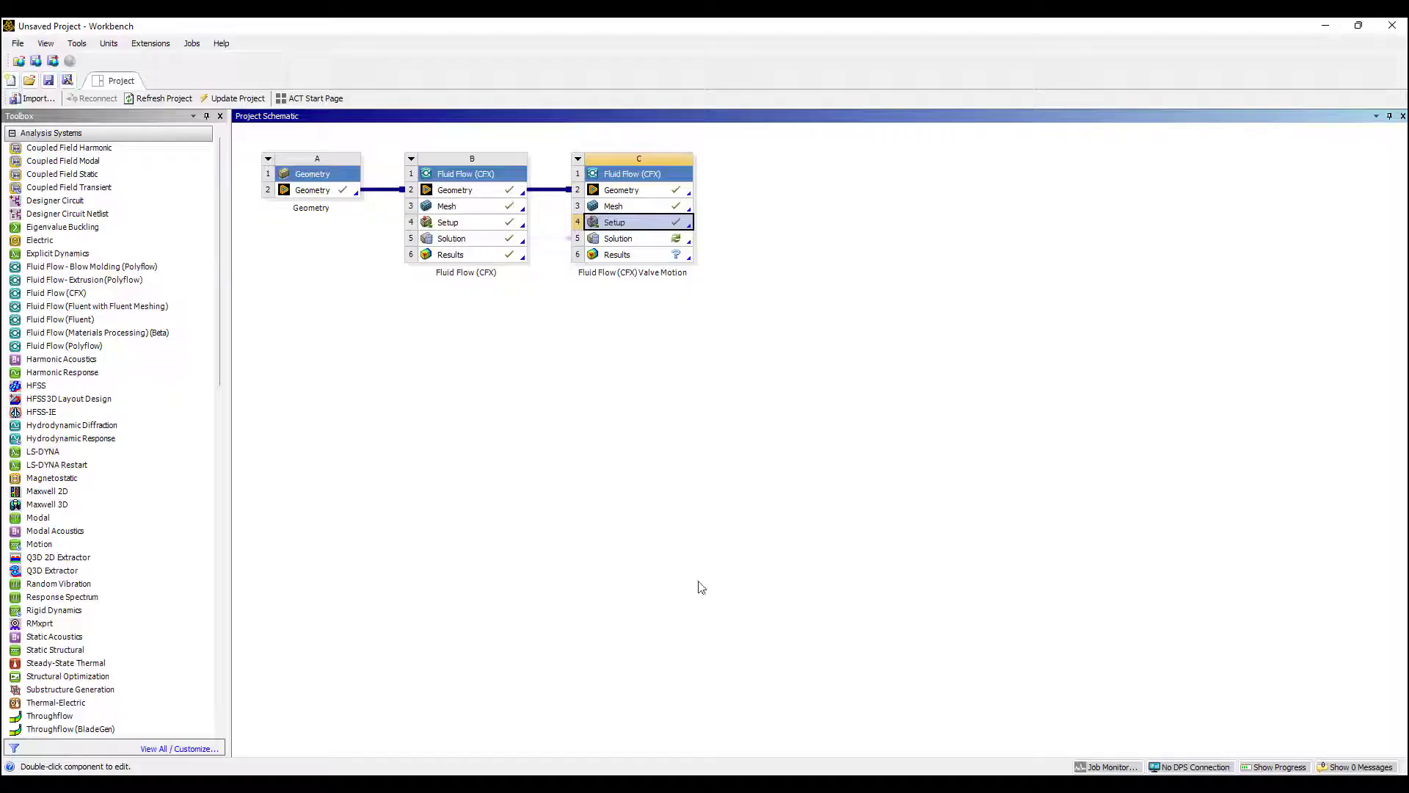
double_click(634, 244)
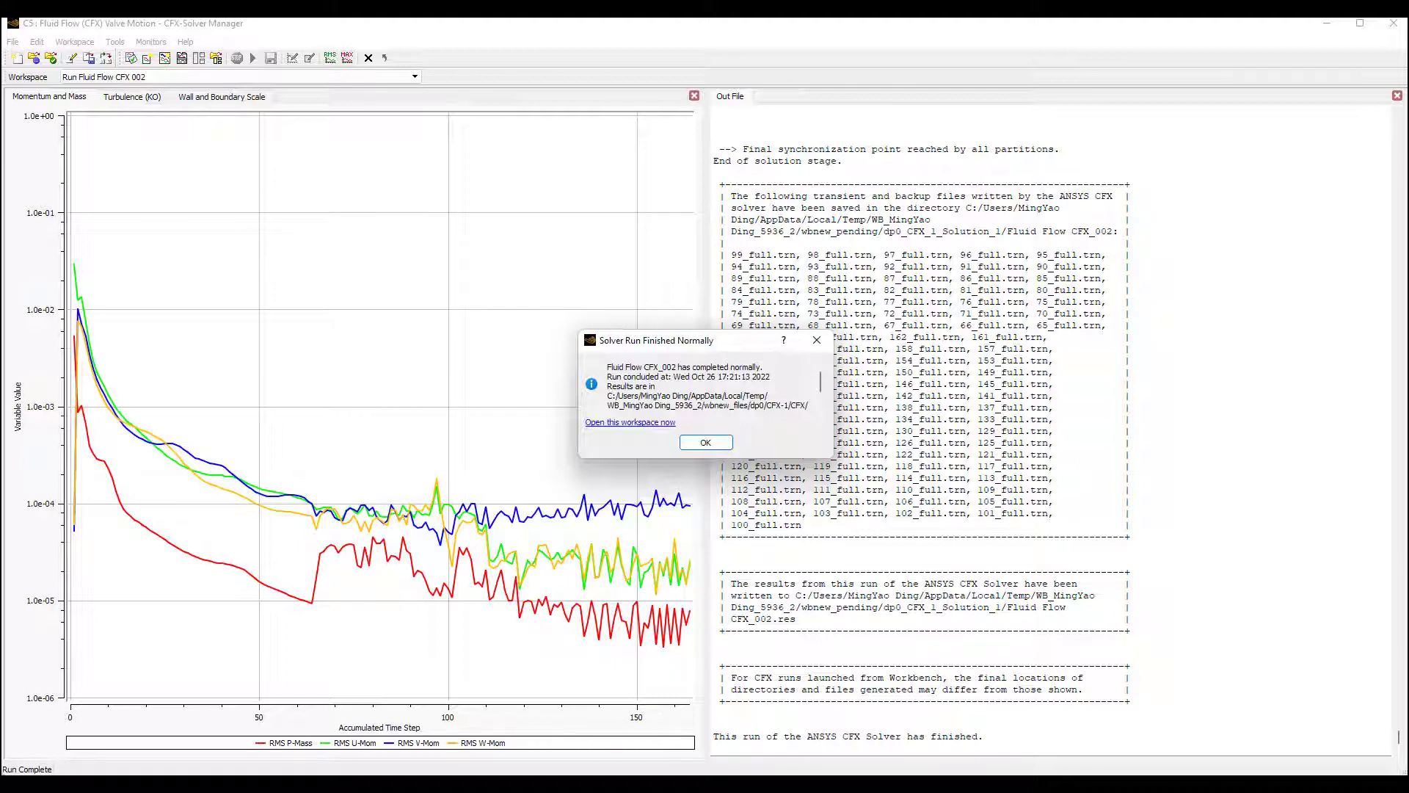
left_click(703, 443)
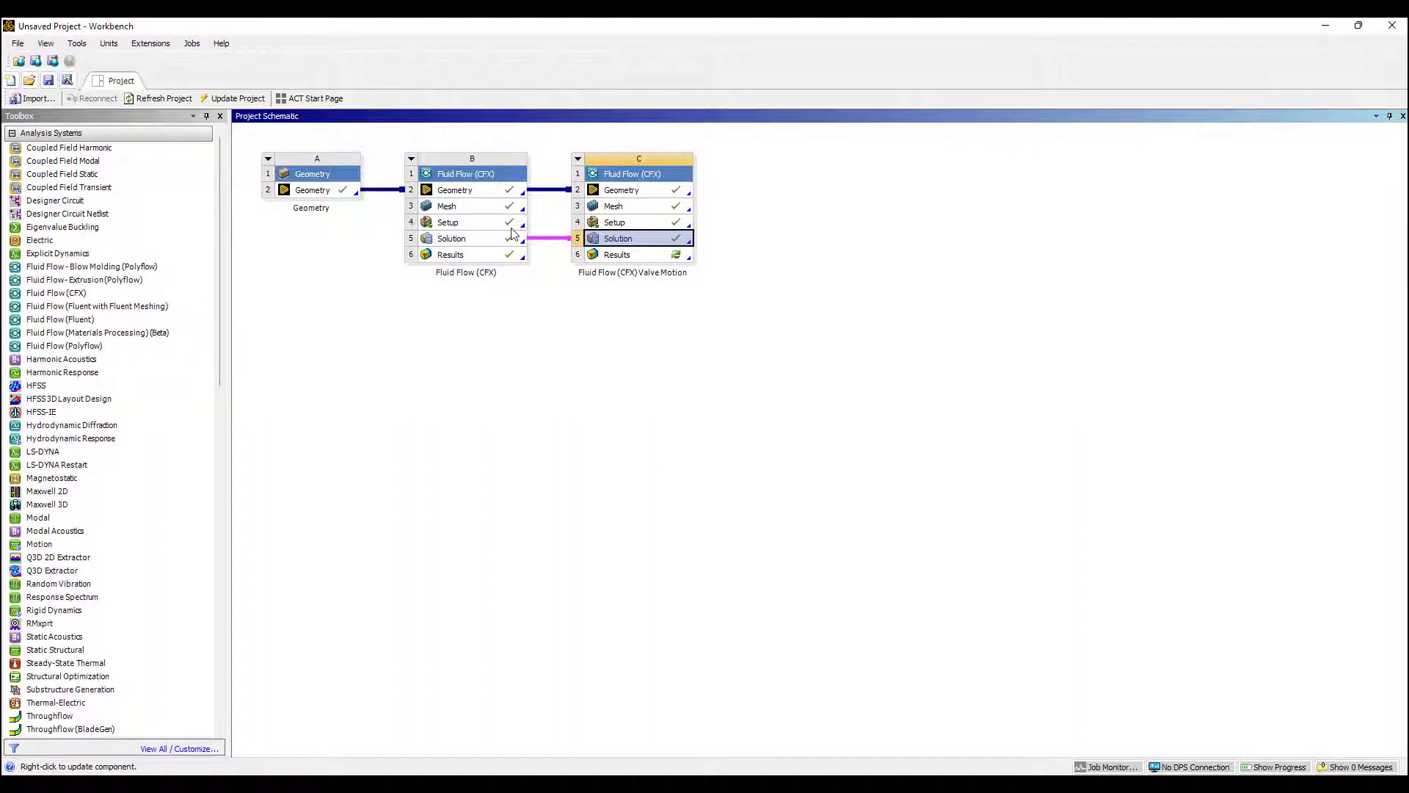
- Load the Valve Motion results and show the symm plane velocity contour from the side
double_click(628, 256)
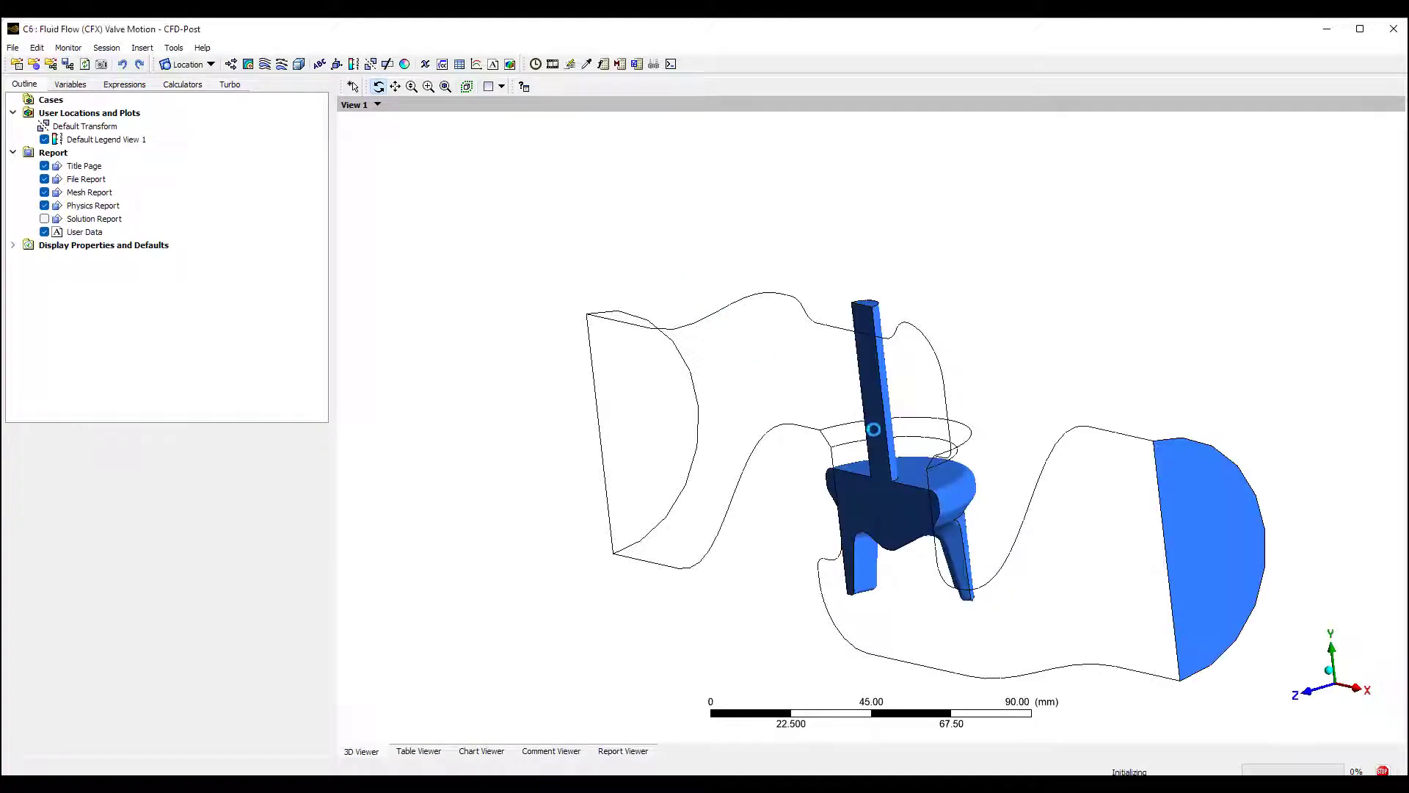
left_click_drag(959, 425, 537, 373)
left_click(74, 192)
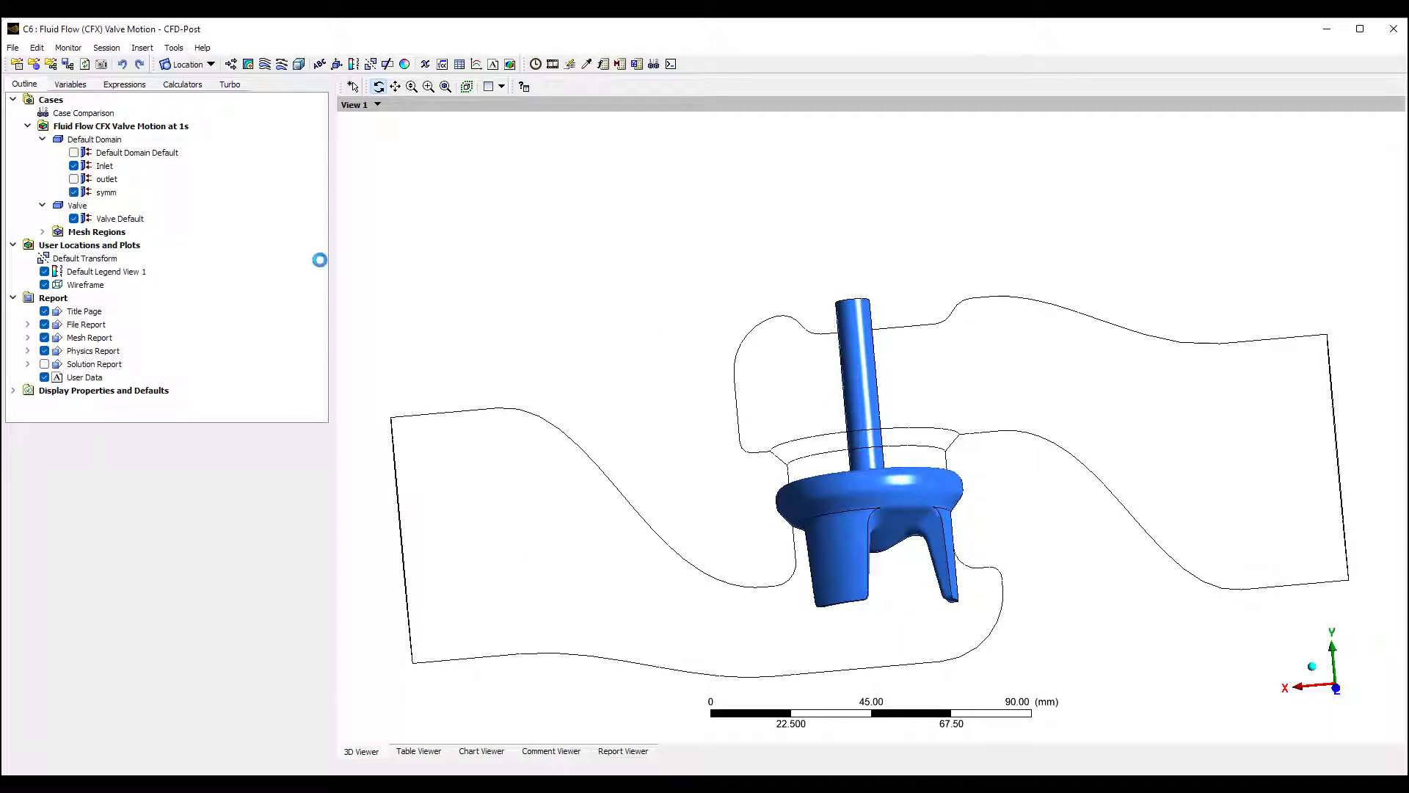
left_click_drag(837, 397, 849, 403)
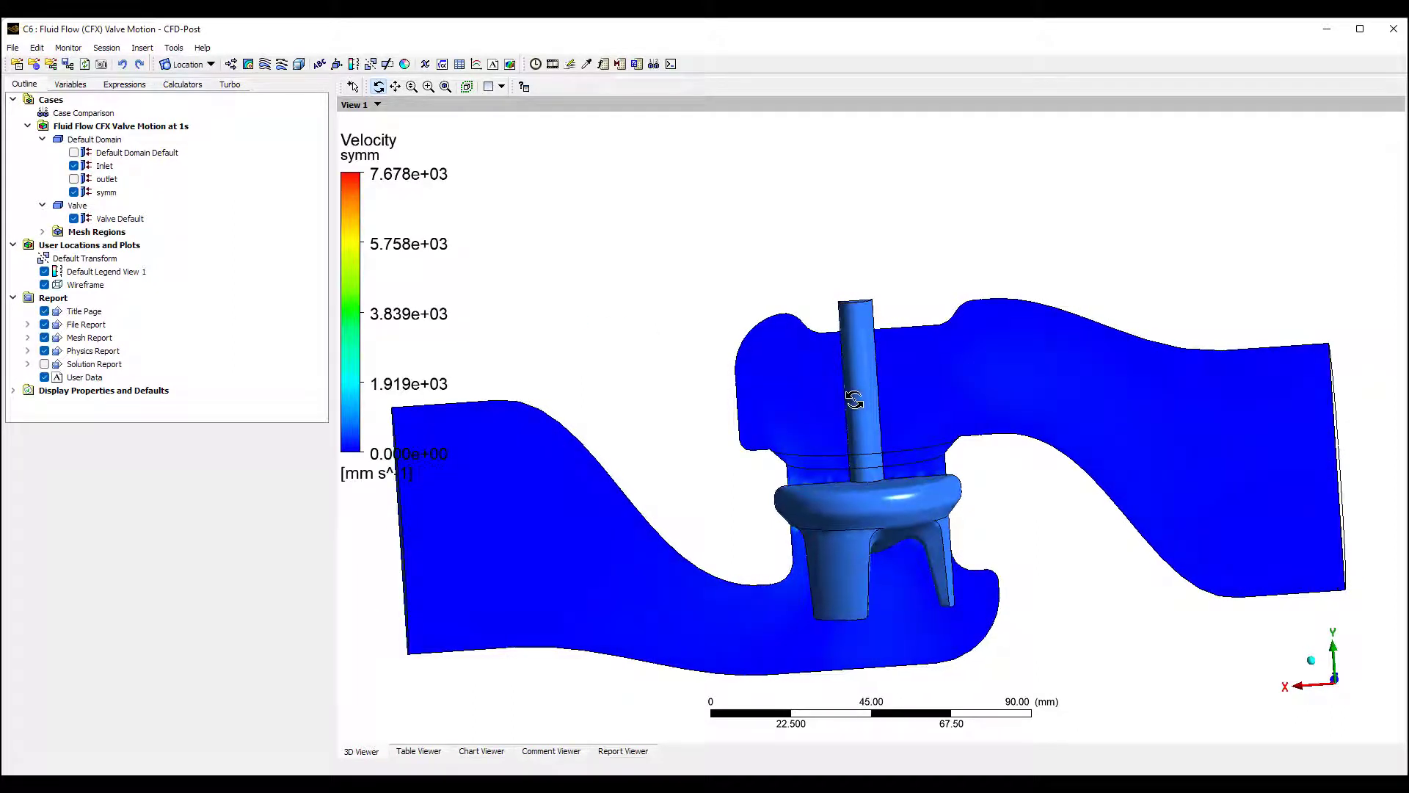
left_click_drag(689, 381, 729, 383)
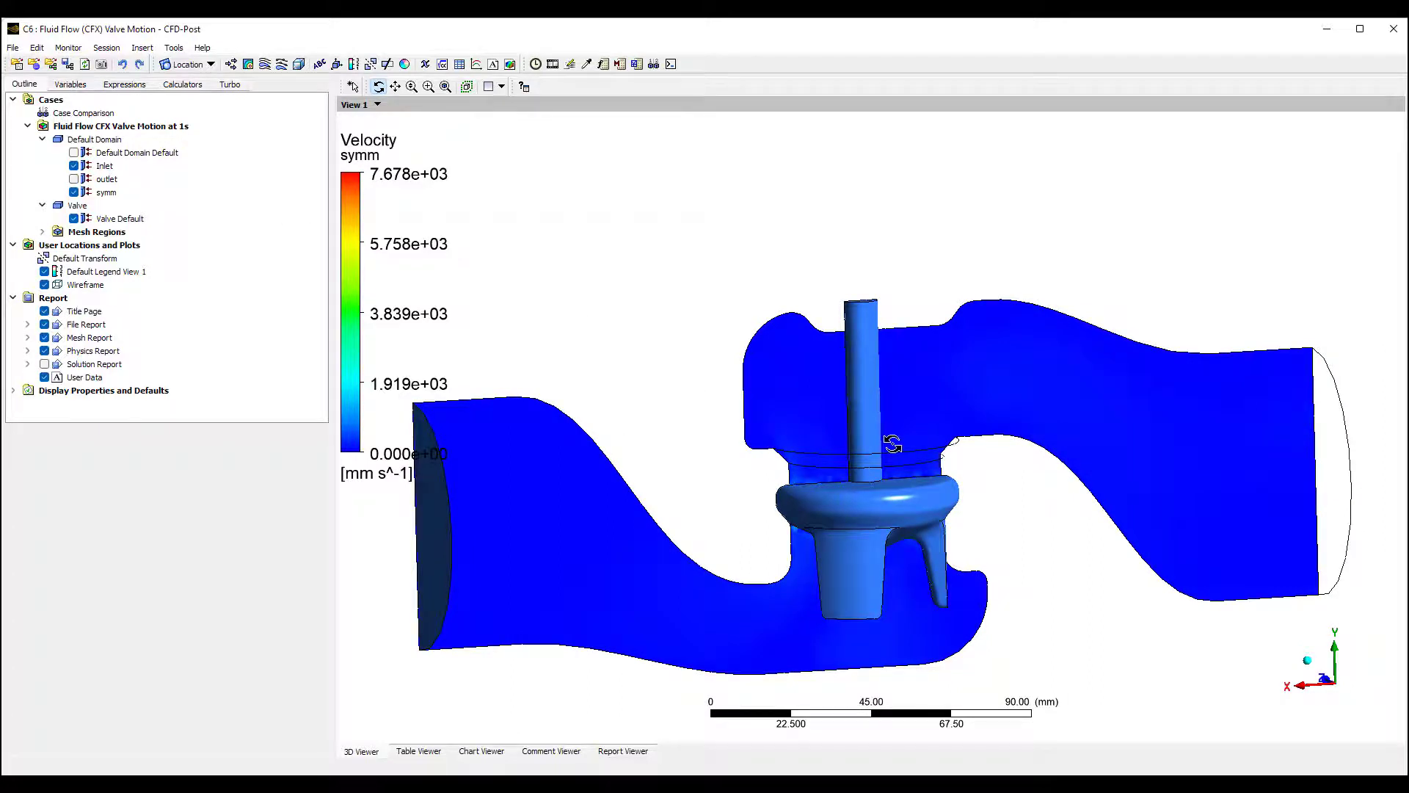
left_click_drag(897, 447, 867, 395)
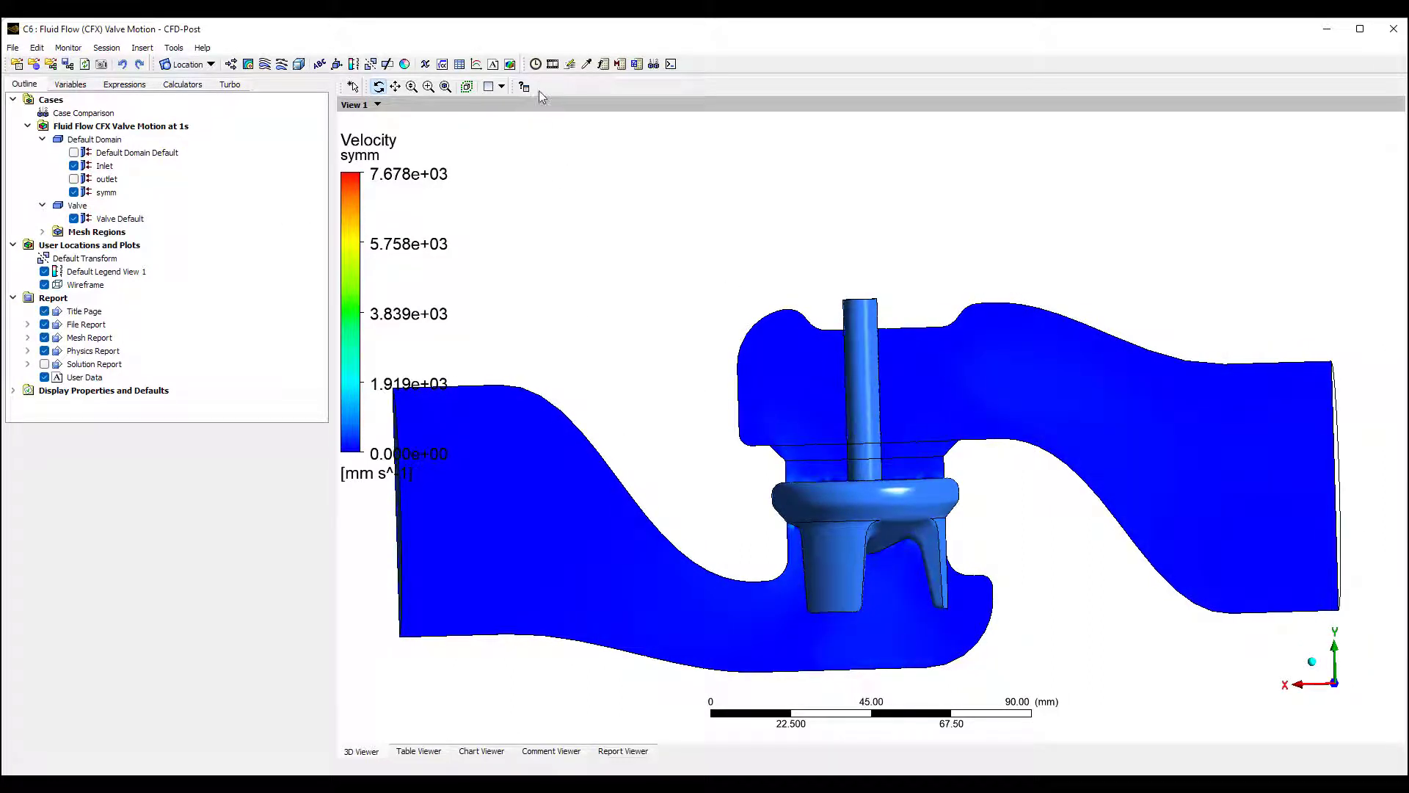
- Play the timestep animation and stop it at timestep 118 (0.54 s)
left_click(553, 63)
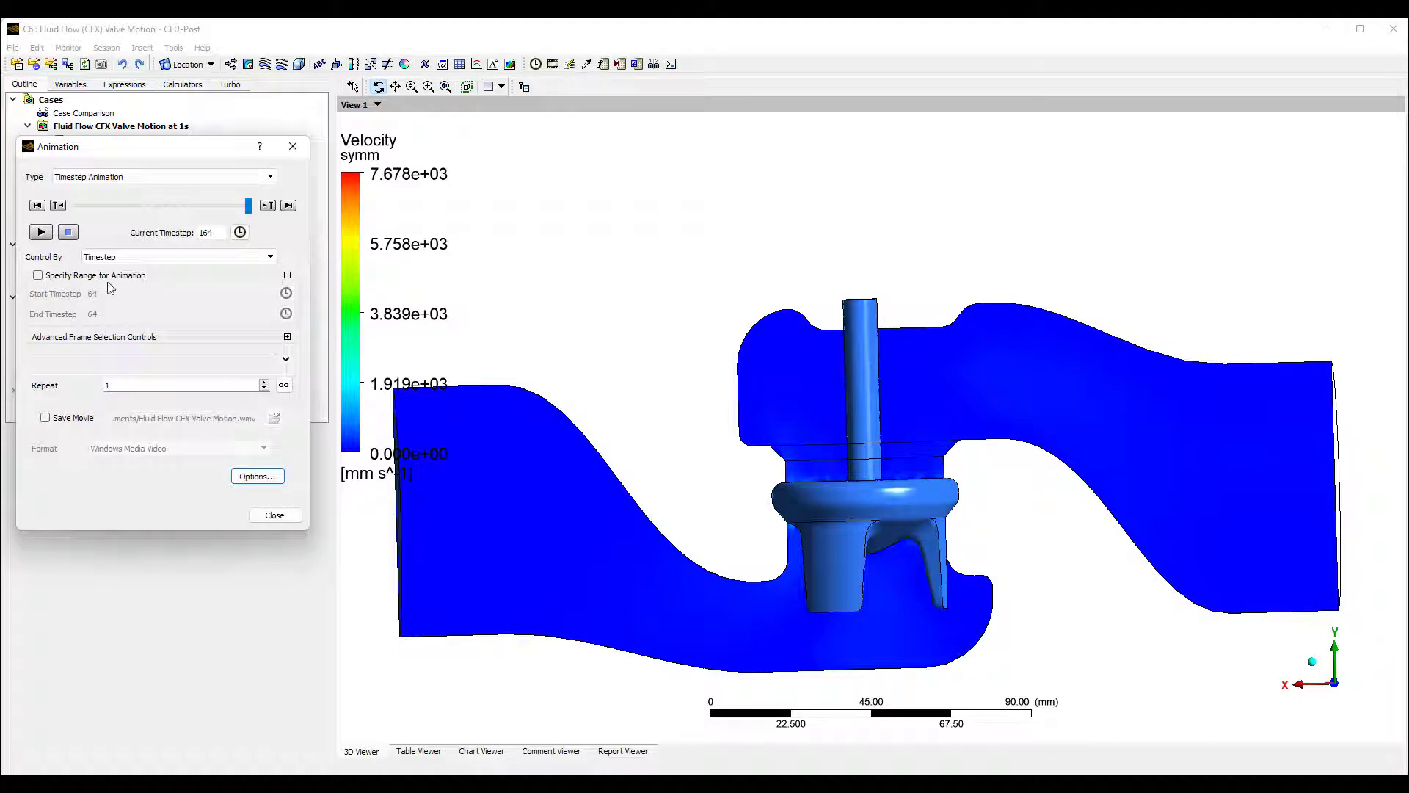
left_click(41, 233)
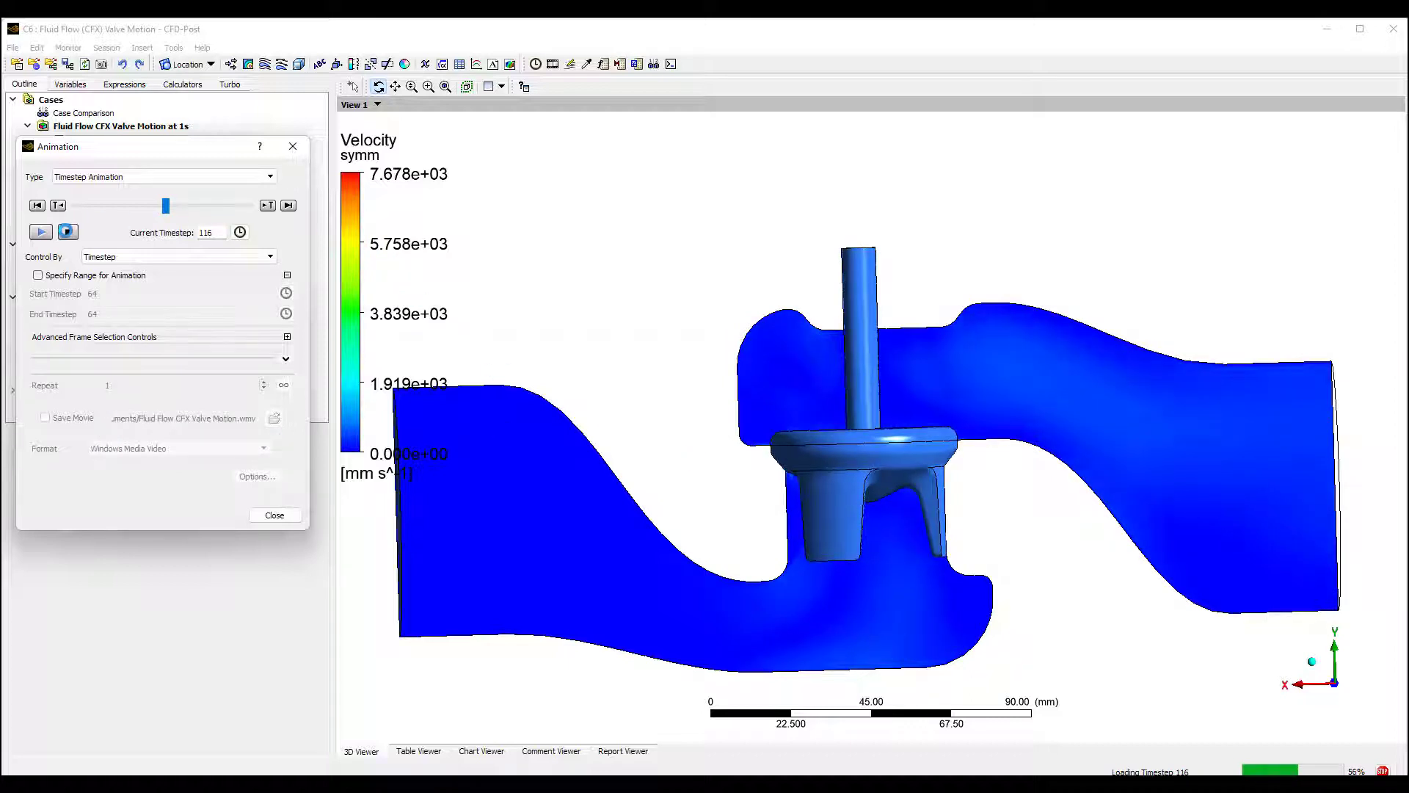
left_click(68, 232)
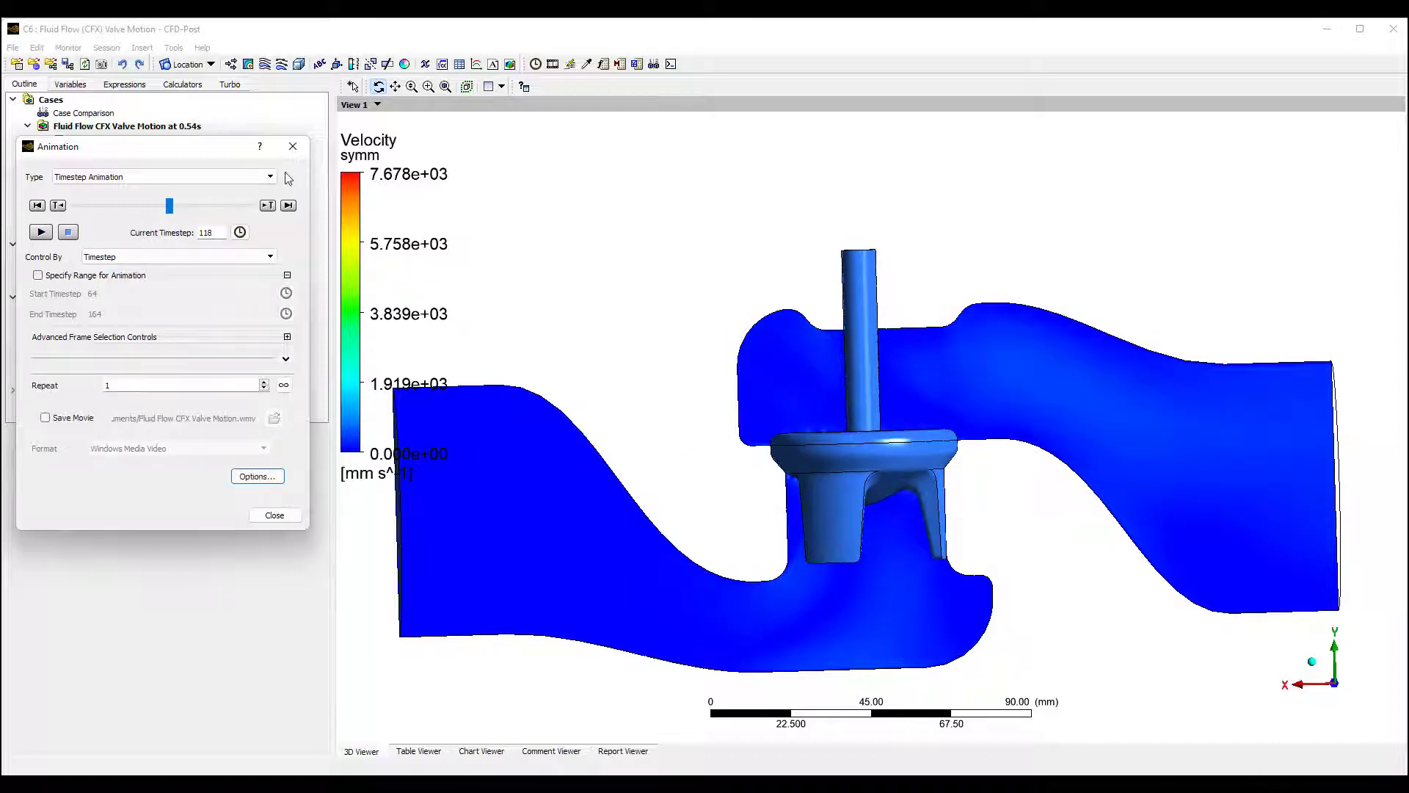
left_click(293, 146)
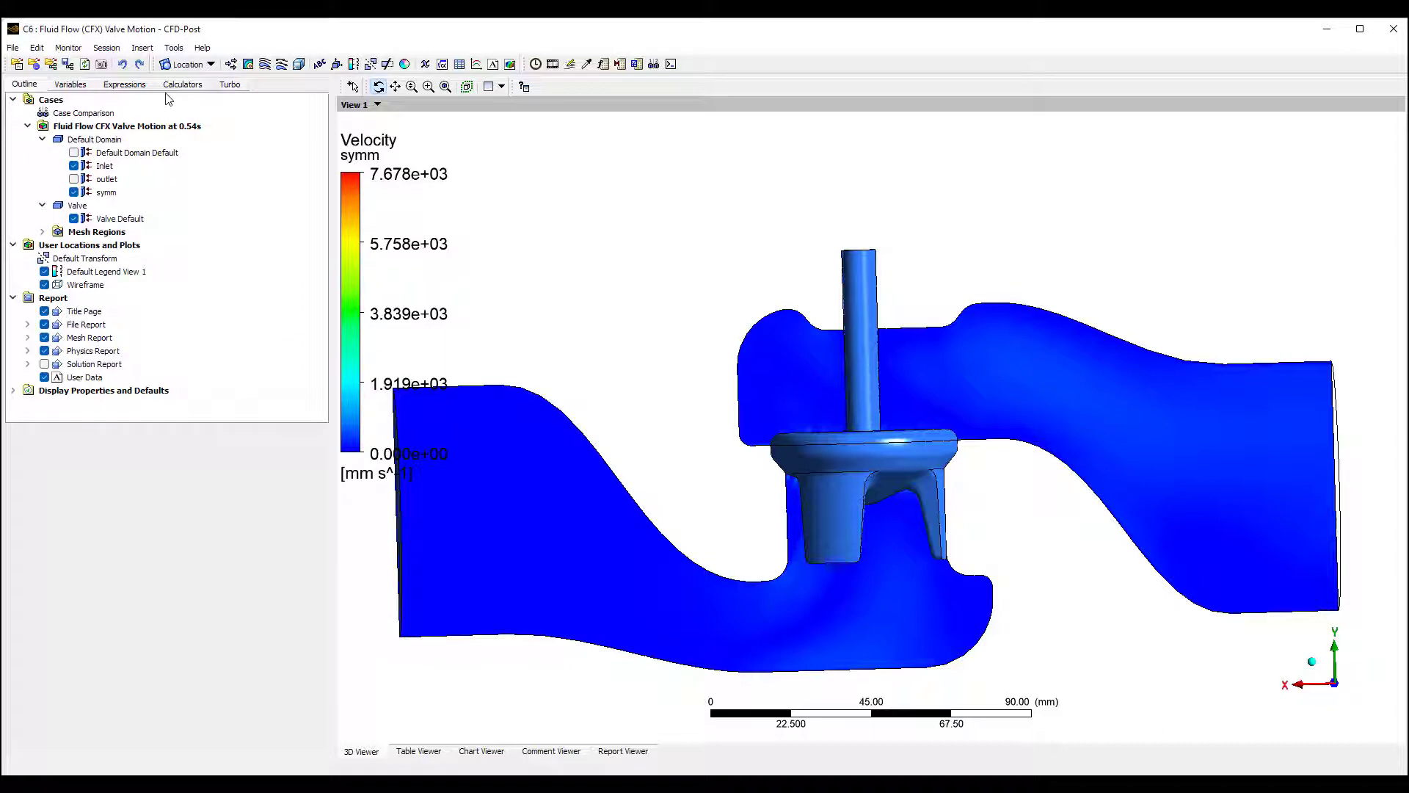
- Browse the Variables list, expanding Force into Force X, Y and Z, then open Calculators
left_click(74, 86)
scroll(182, 293, "down", 10)
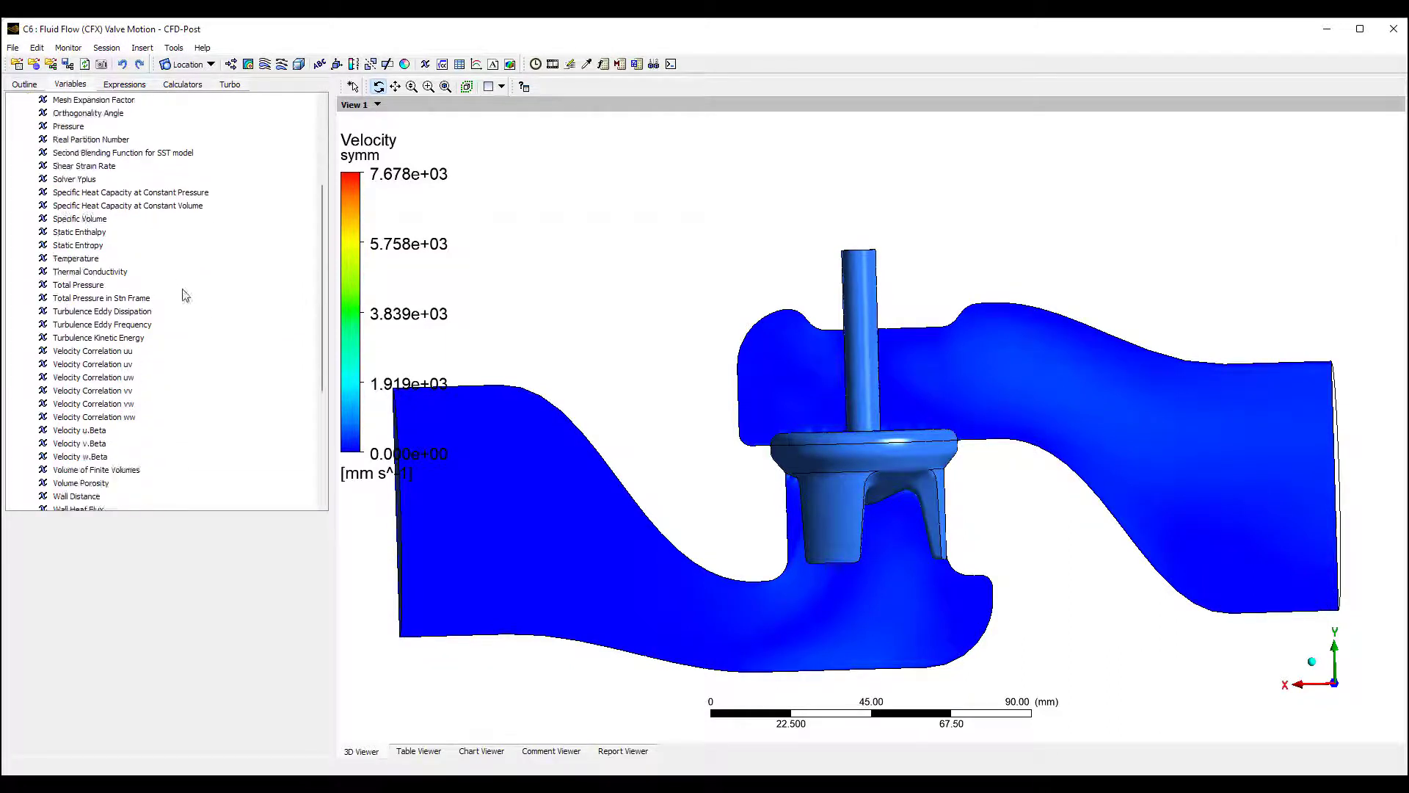
scroll(165, 362, "up", 9)
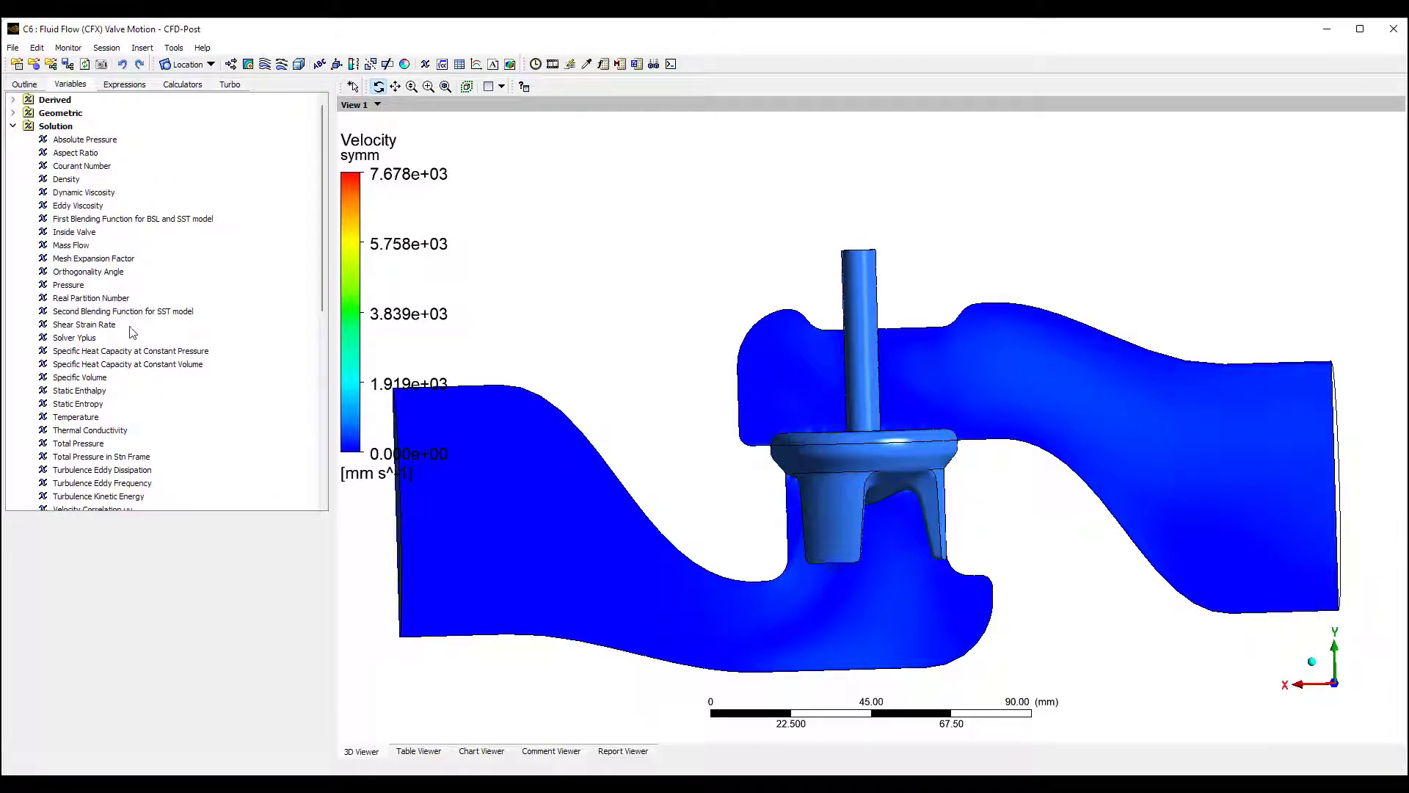
scroll(134, 338, "down", 10)
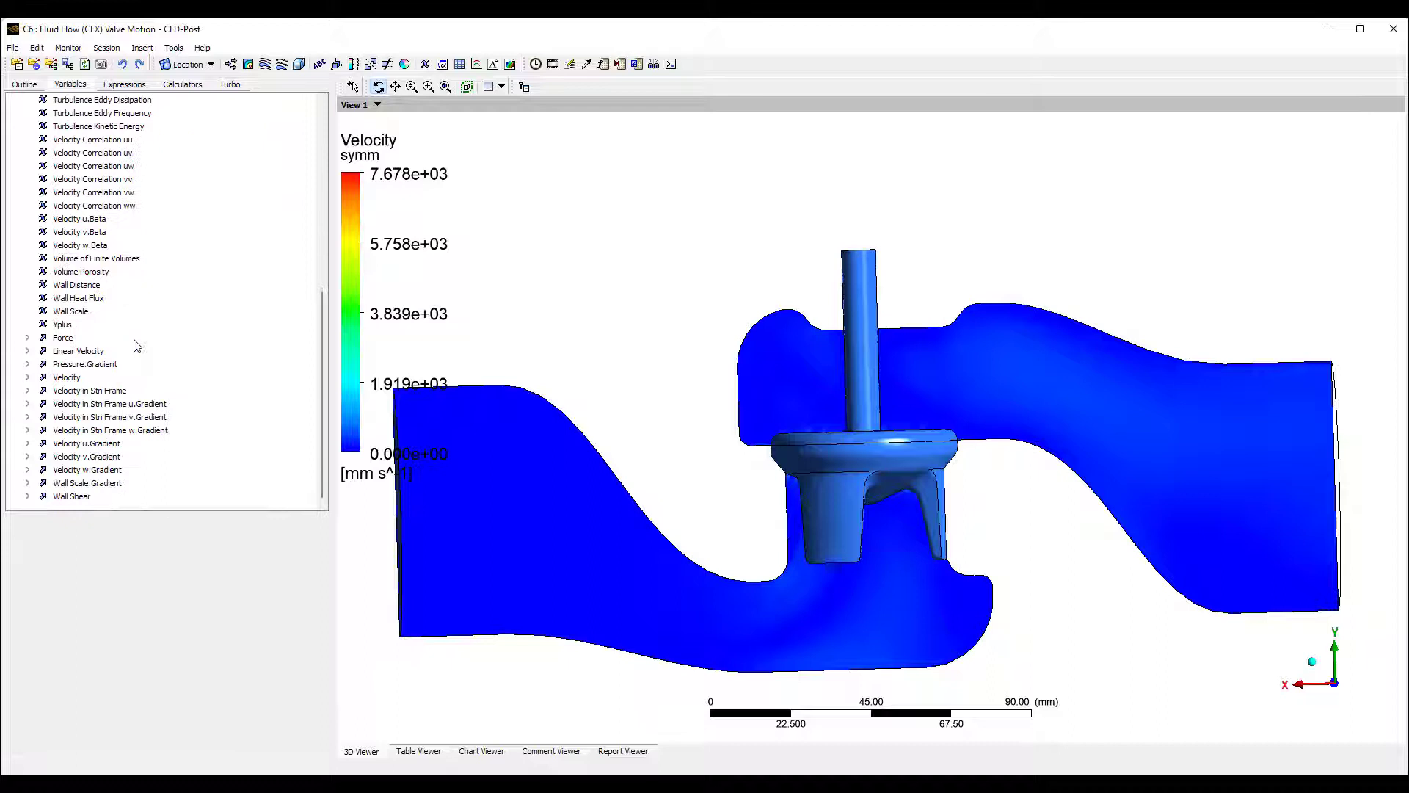
left_click(28, 338)
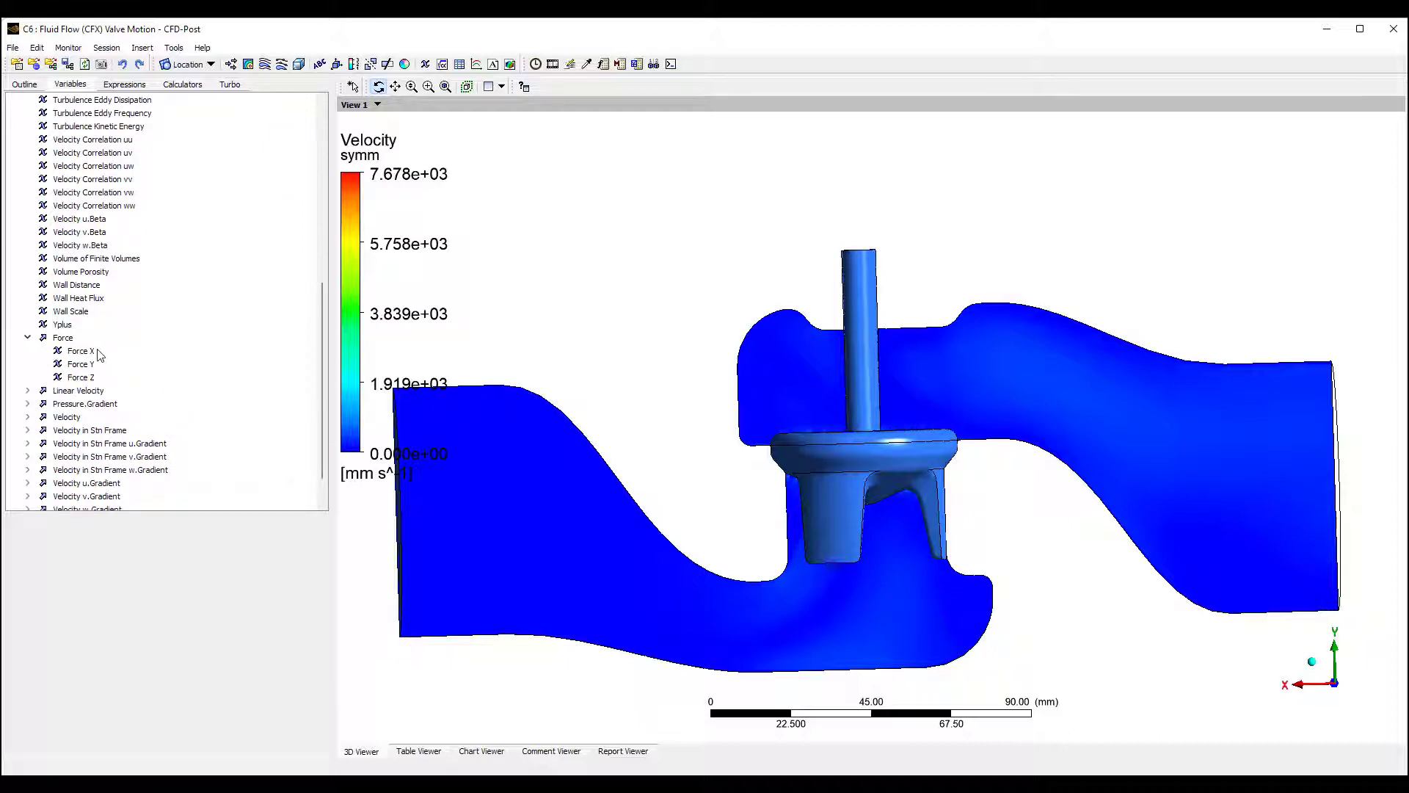
left_click(177, 86)
- Compute the force on Valve Default along the Y axis, giving 14.7178 N
left_click(63, 131)
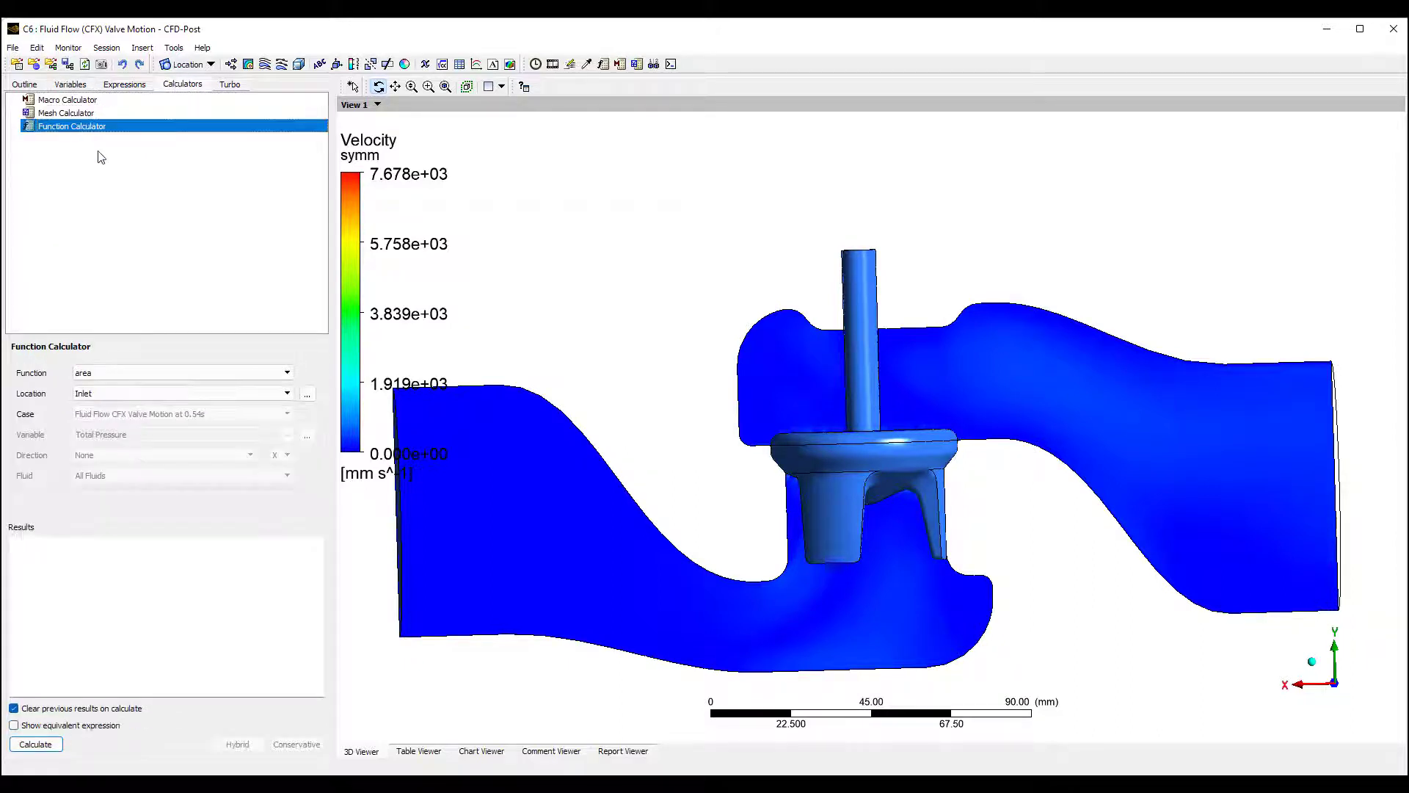
left_click(286, 373)
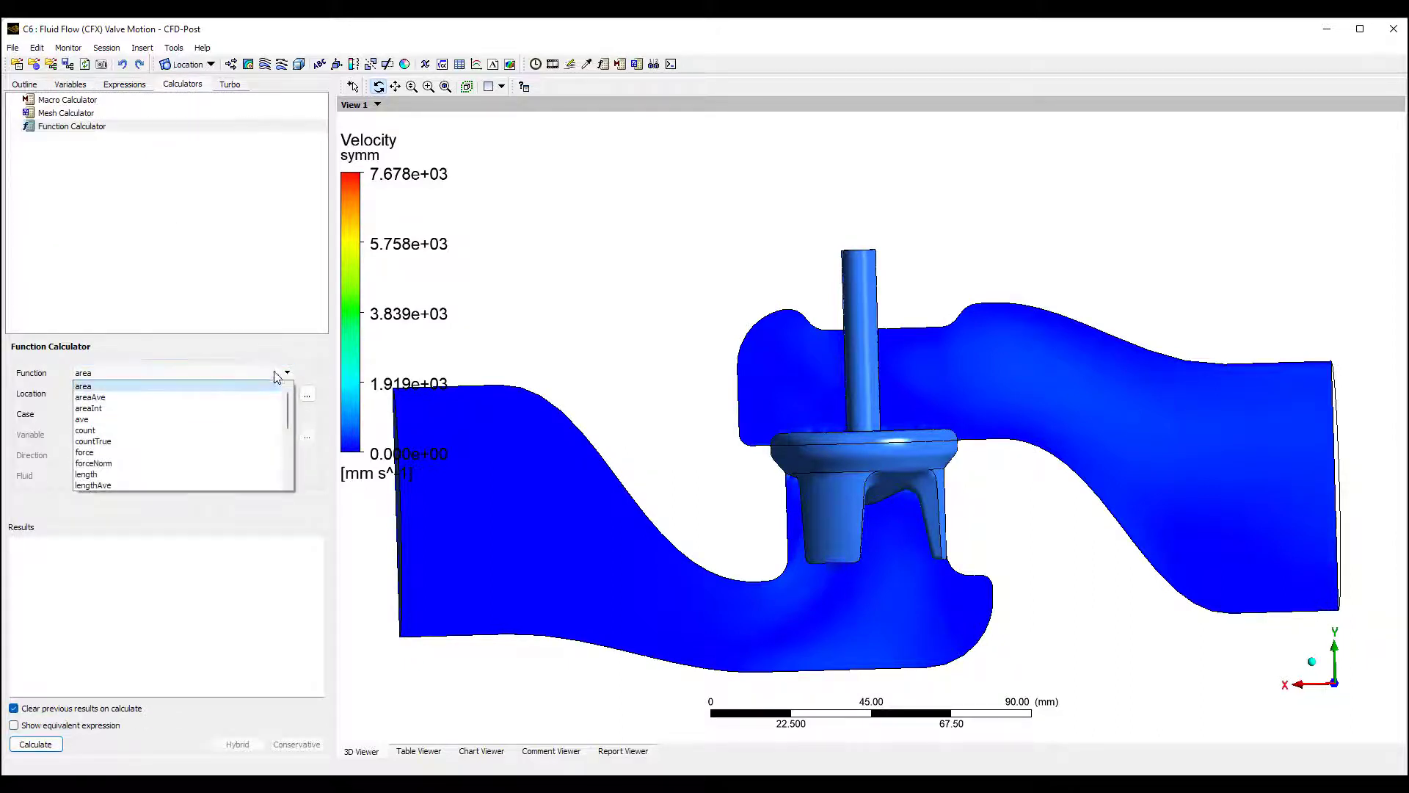
left_click(205, 453)
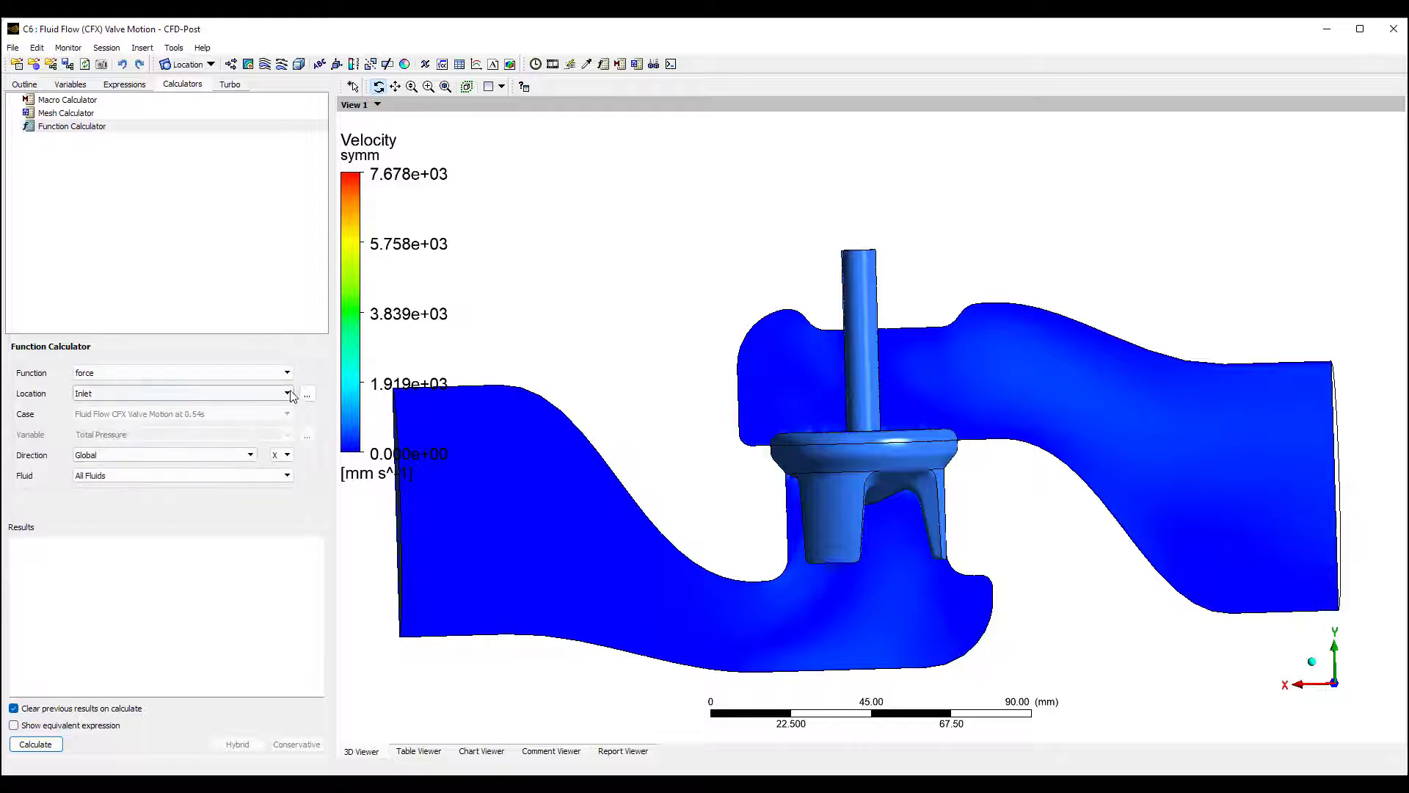
left_click(287, 394)
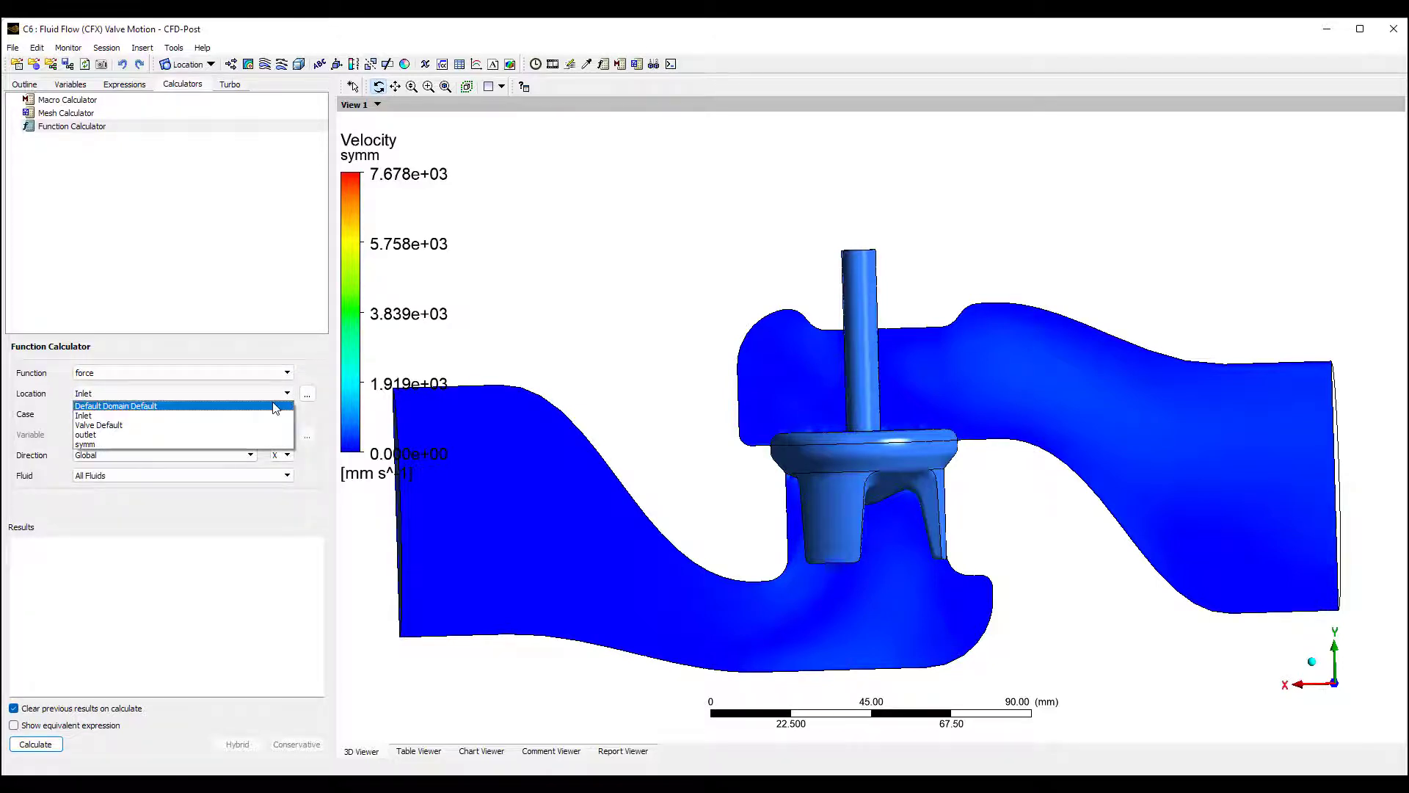
left_click(242, 425)
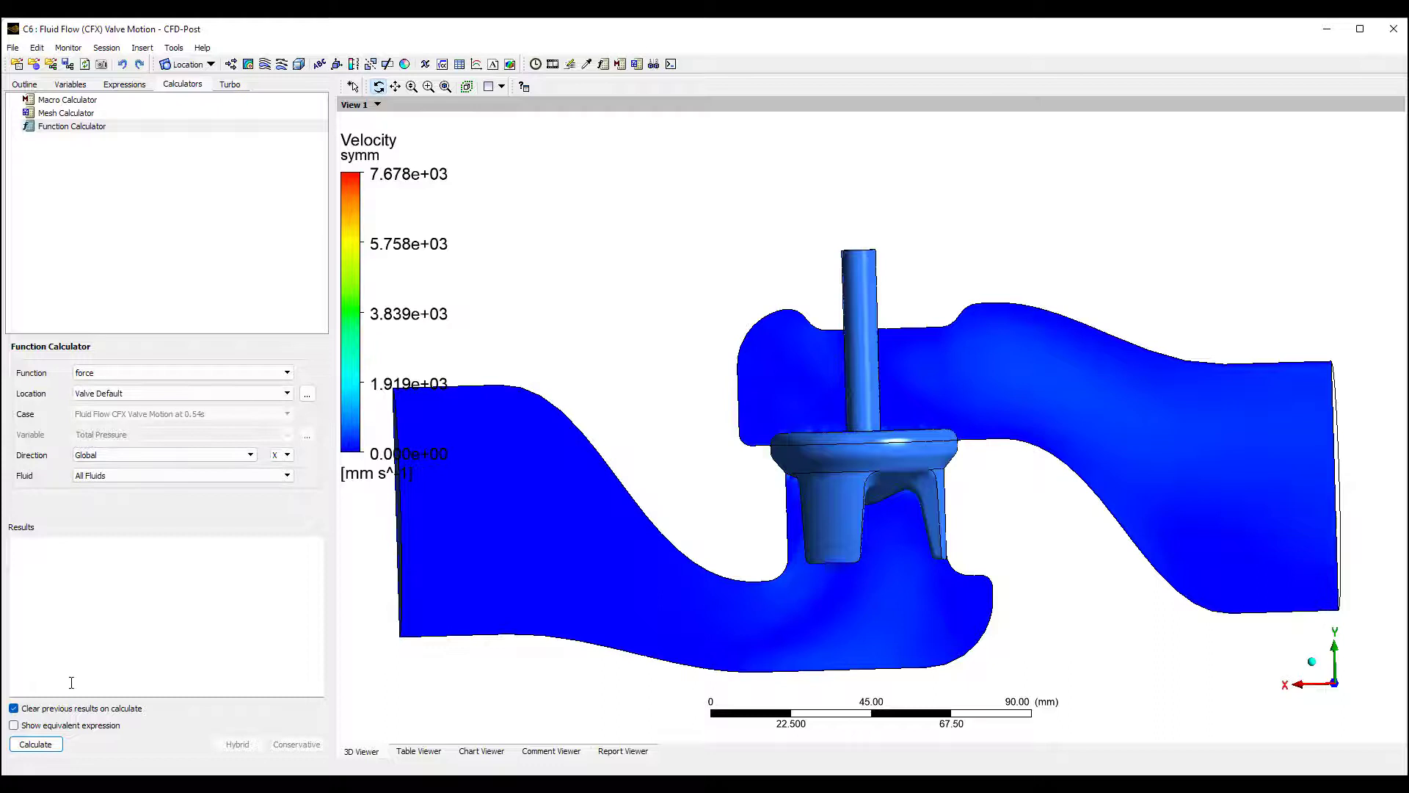
left_click(282, 456)
left_click(280, 469)
left_click(52, 747)
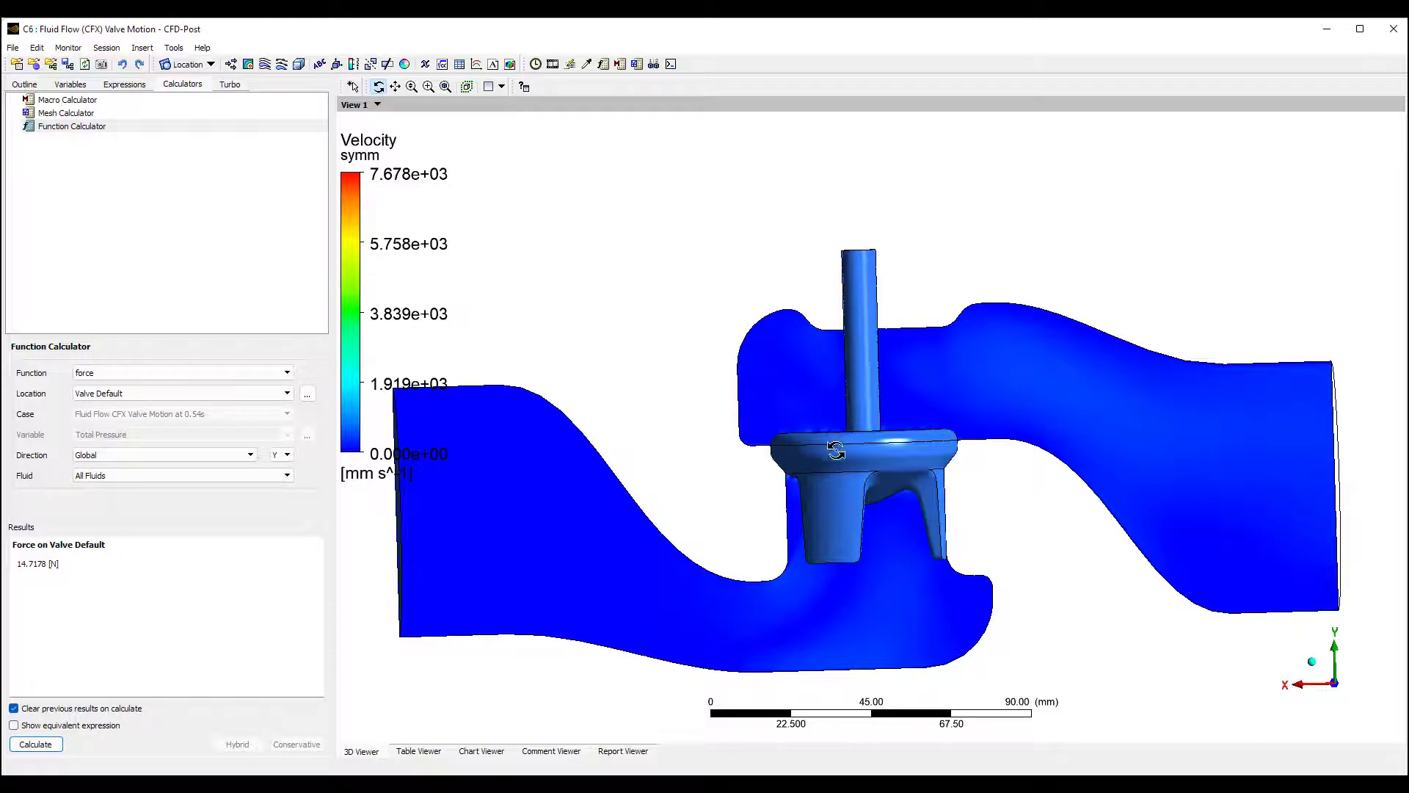
- Load timestep 67 (0.03 s) and recalculate the valve Y force: 8.89403 N
left_click(553, 64)
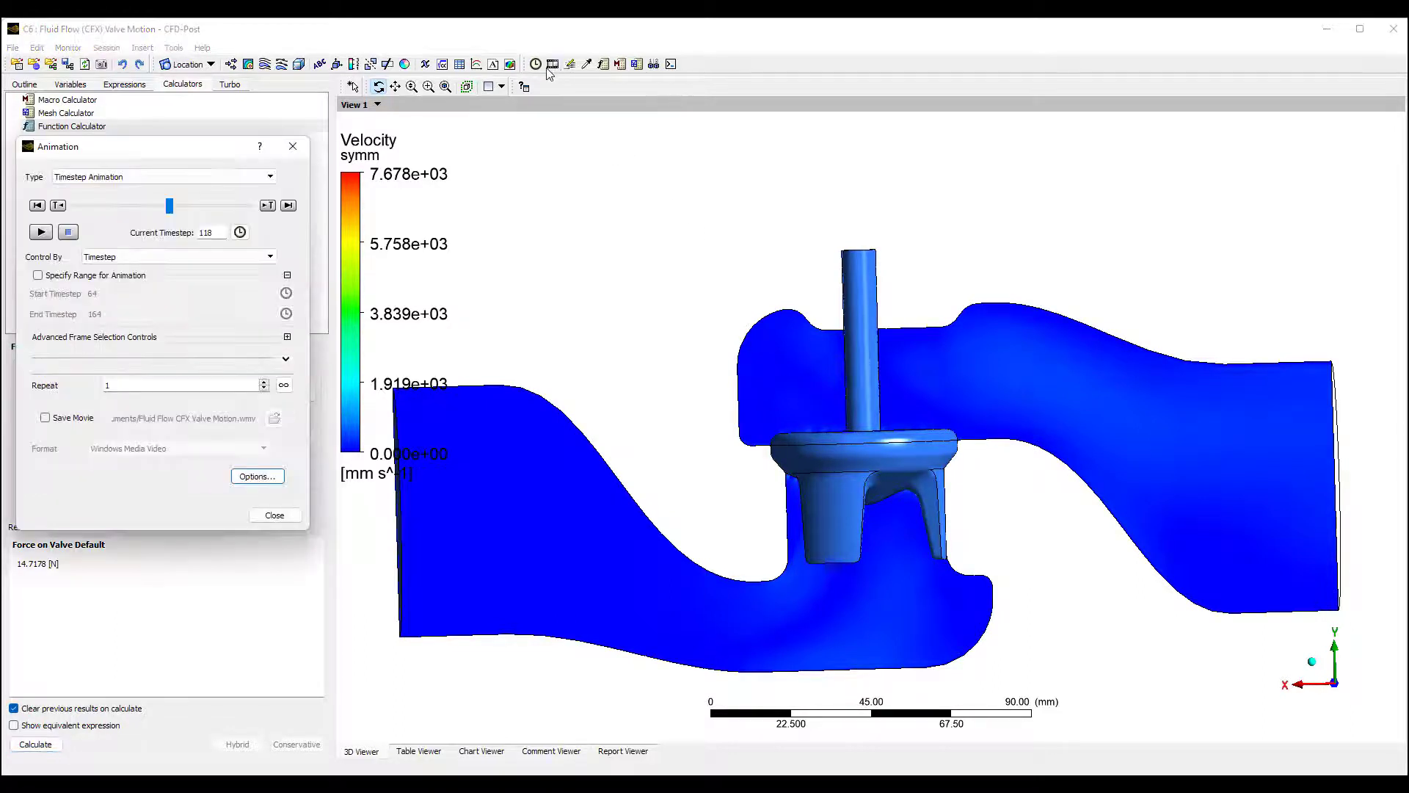
left_click(293, 146)
left_click(536, 64)
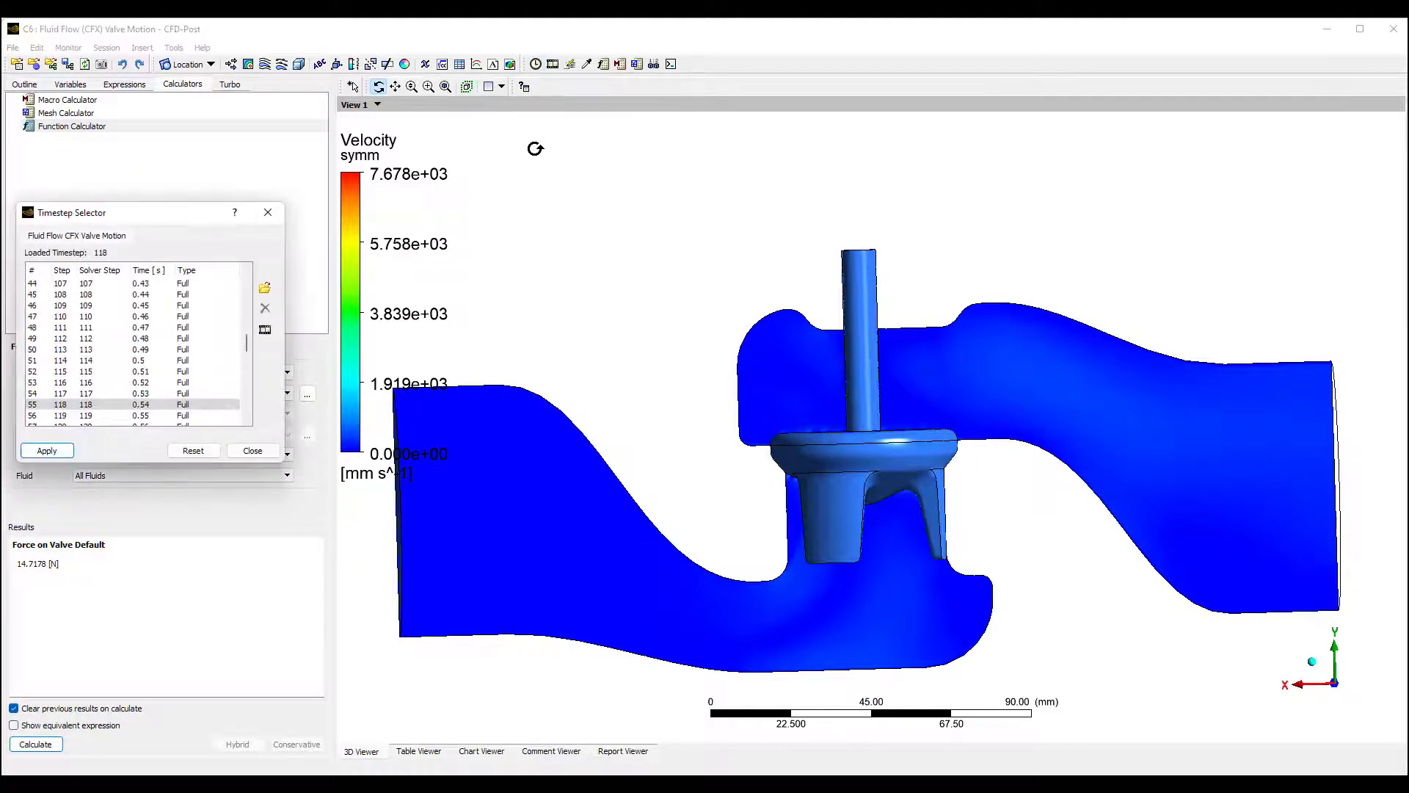
scroll(128, 304, "up", 14)
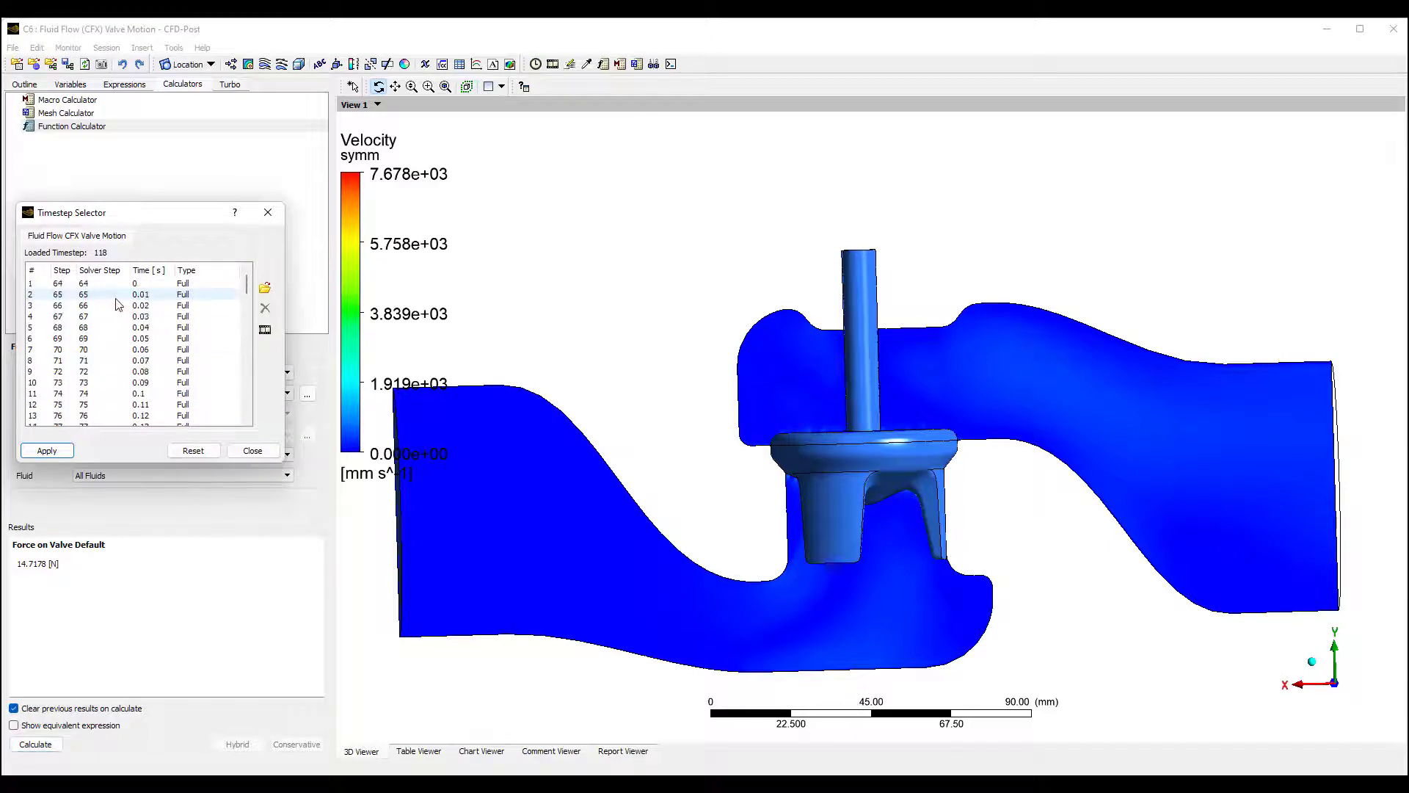
left_click(114, 315)
double_click(114, 316)
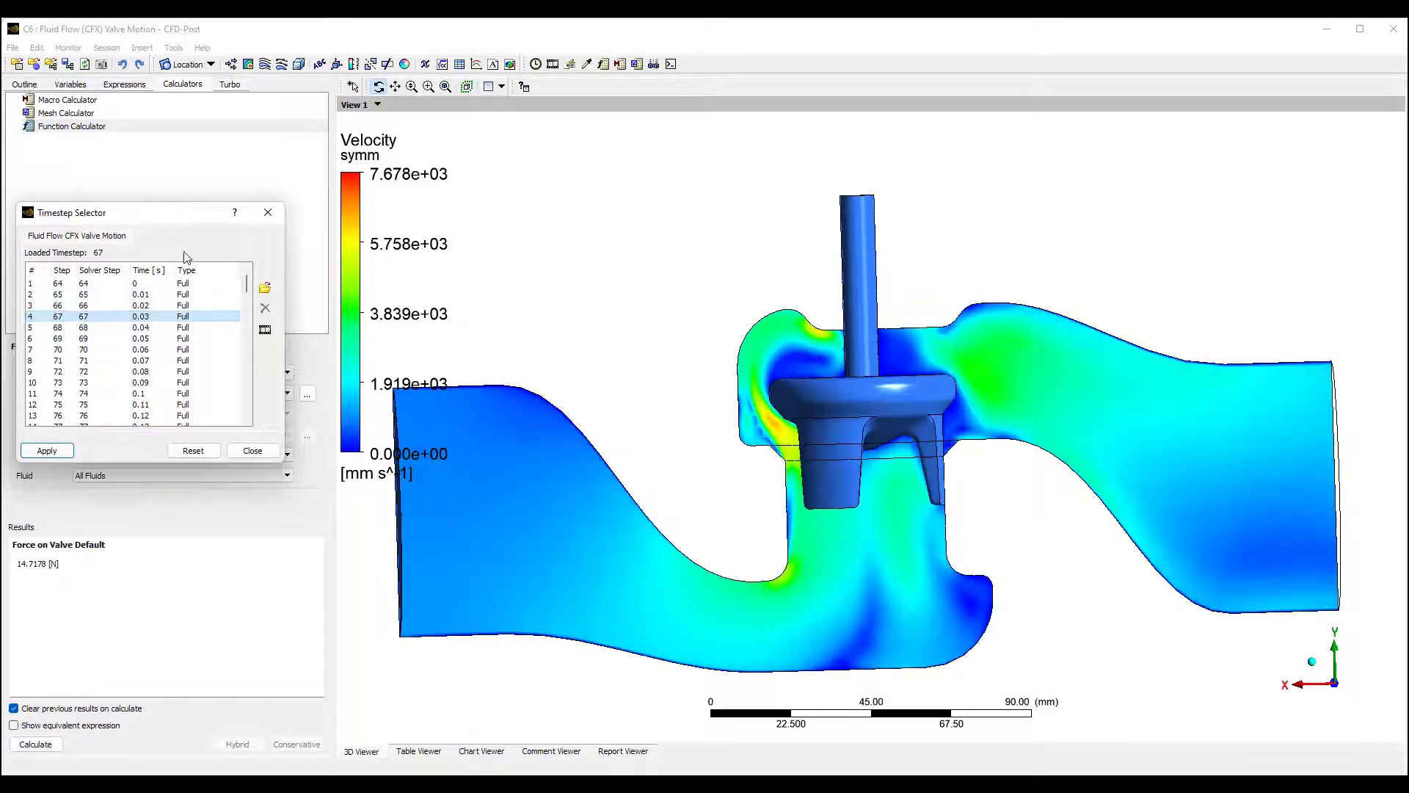
left_click_drag(246, 206, 682, 192)
left_click(42, 746)
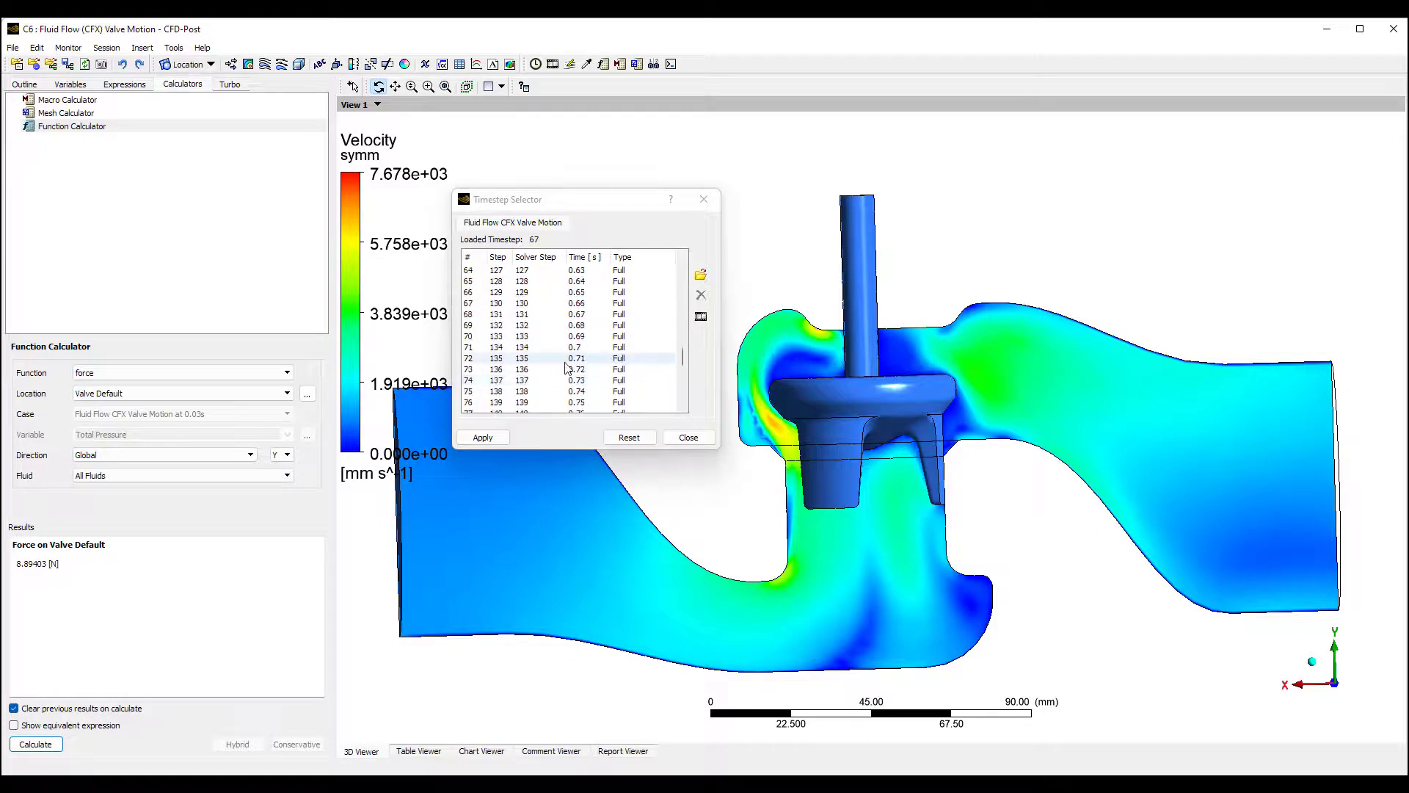
- Load timestep 135 (0.71 s) and recalculate the valve Y force: 14.8019 N
double_click(566, 358)
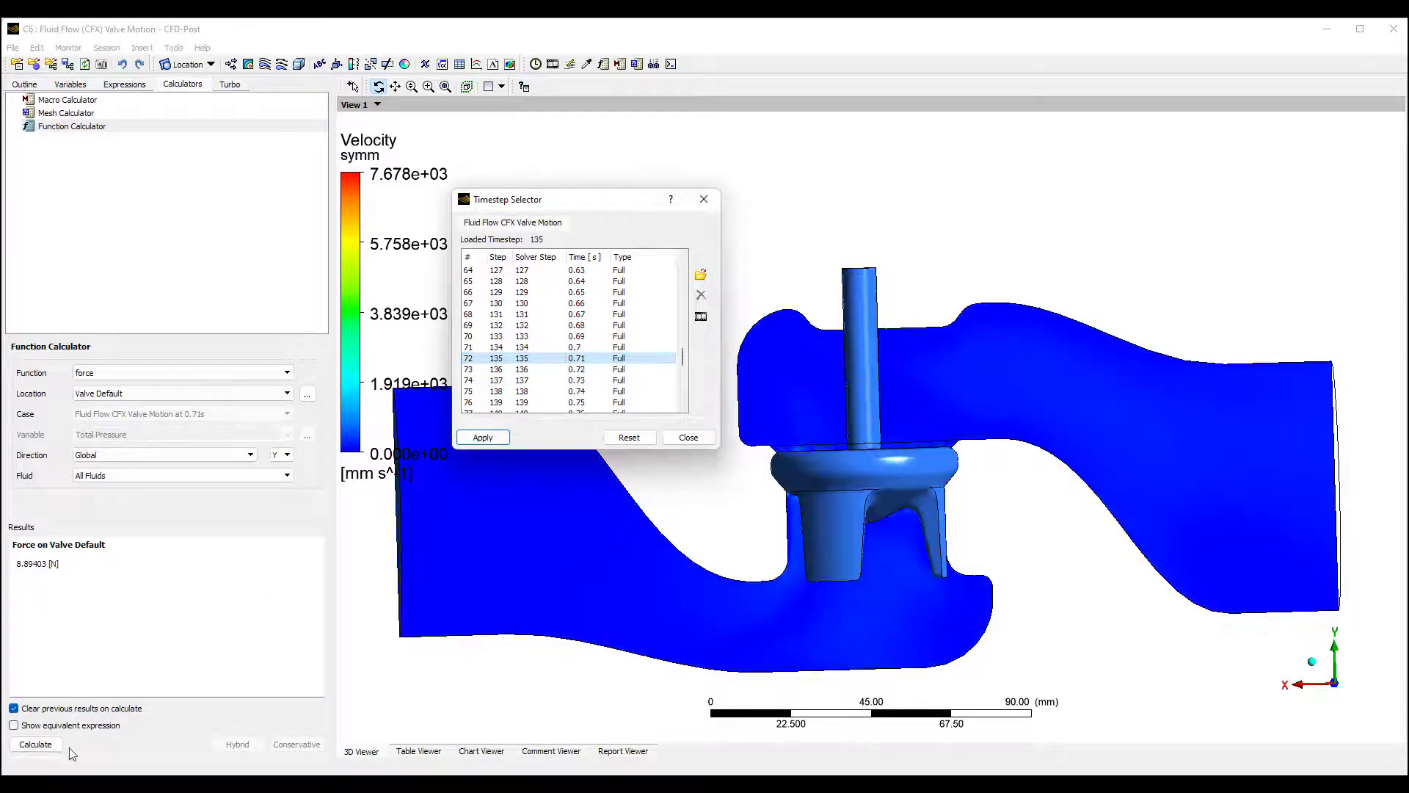
left_click(43, 745)
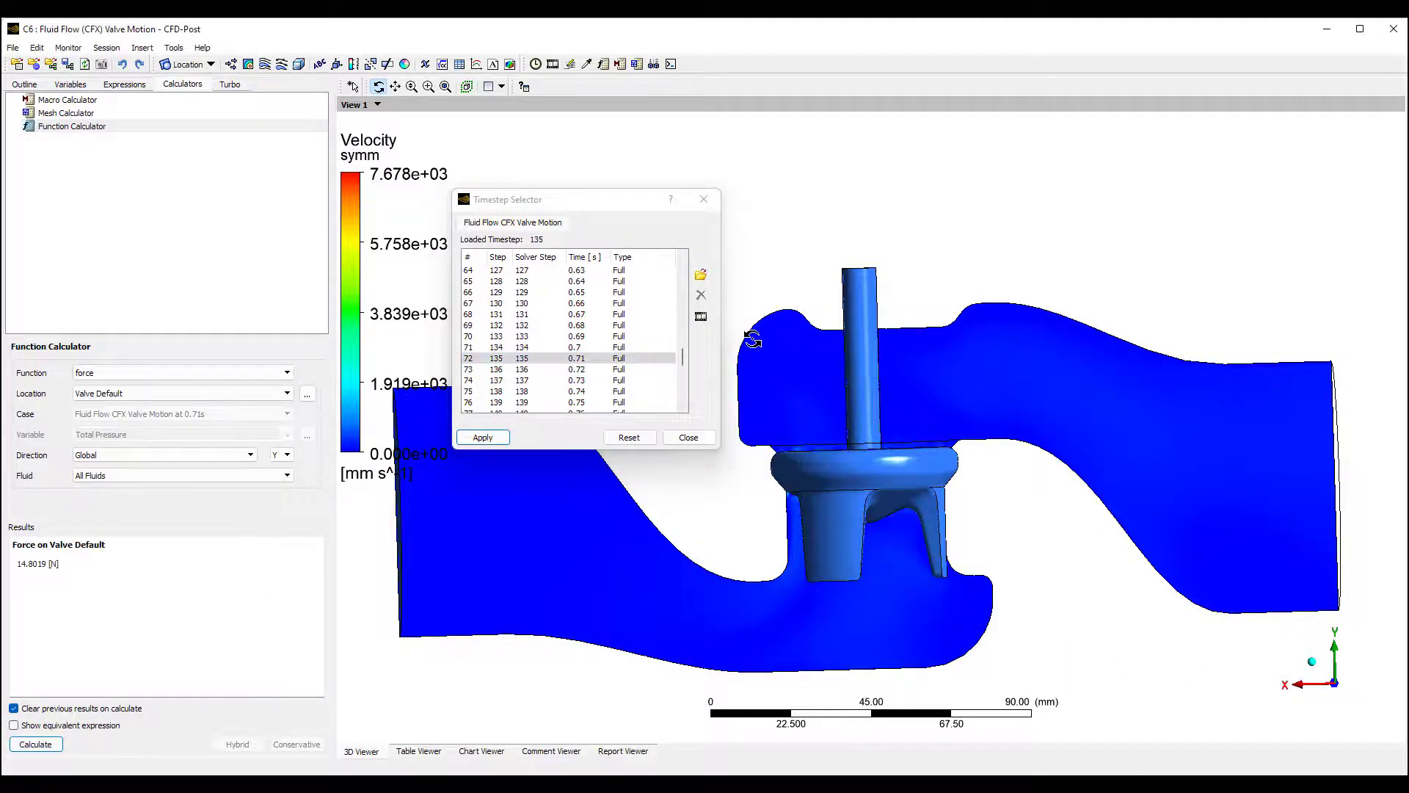
left_click(705, 201)
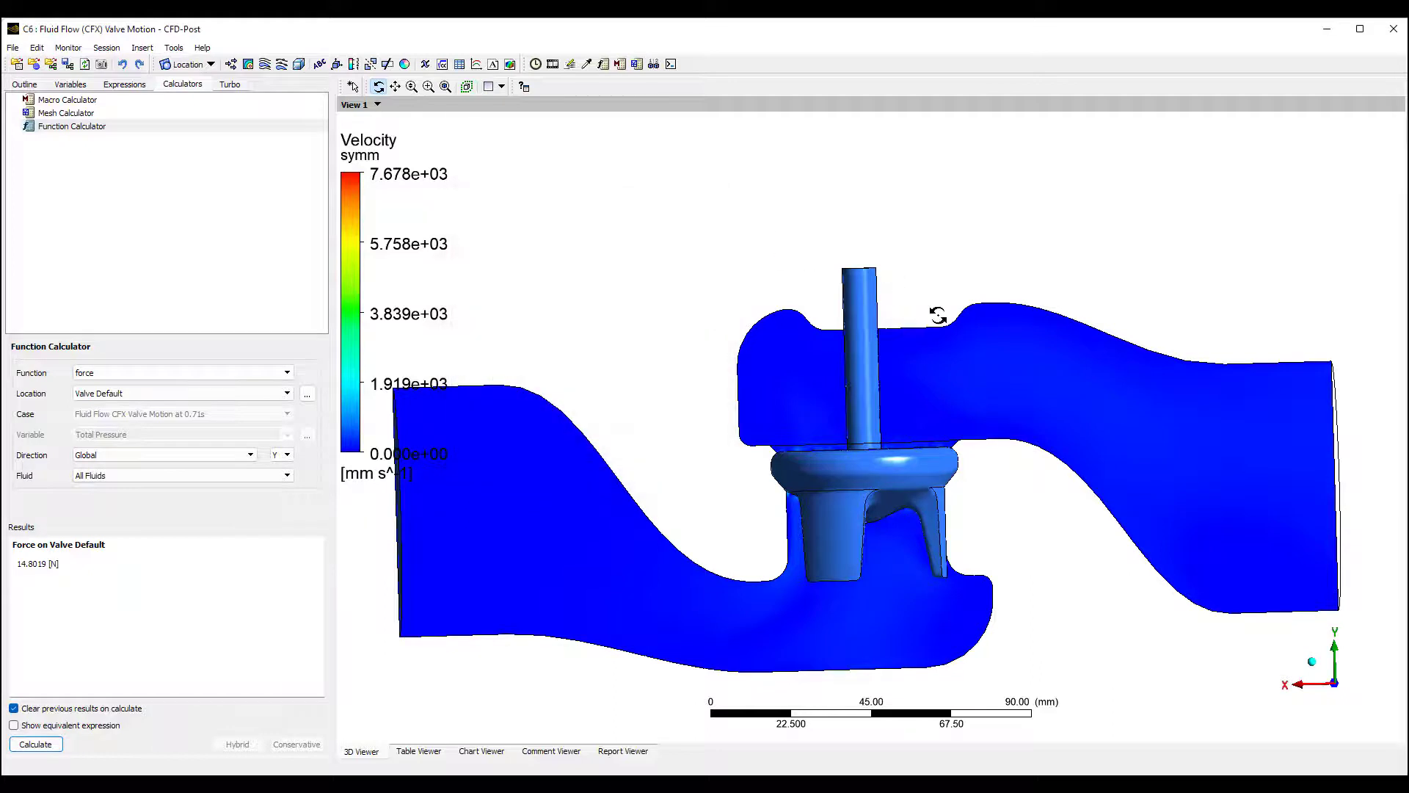